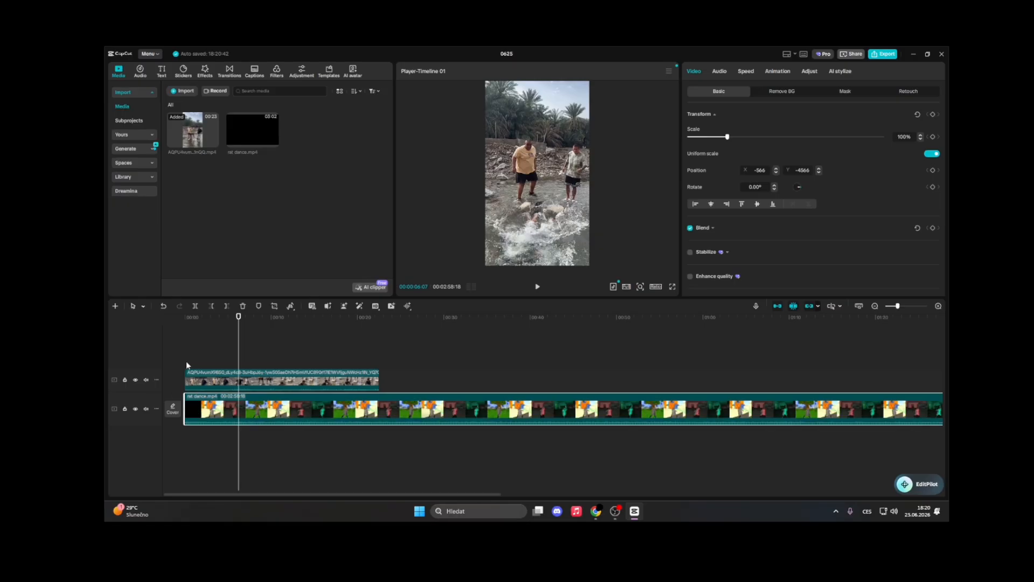
Play back the project from the start to preview the clips
click(185, 366)
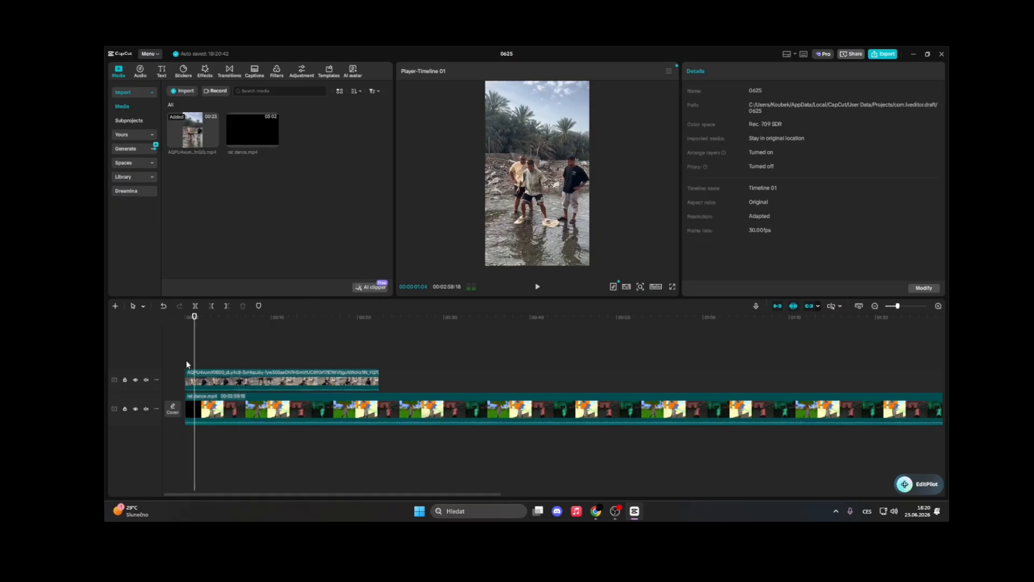
key(space)
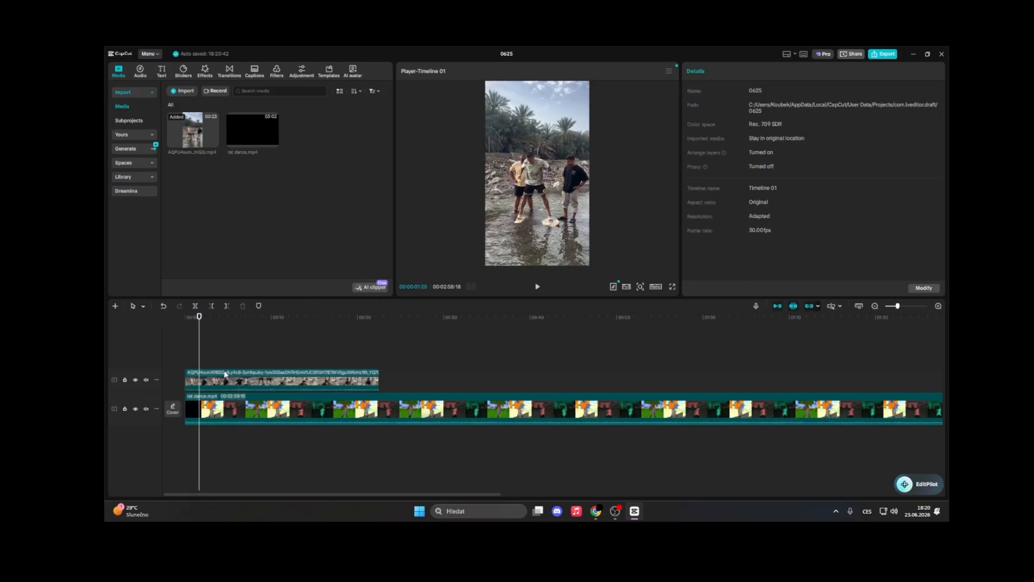
mouse_move(592, 513)
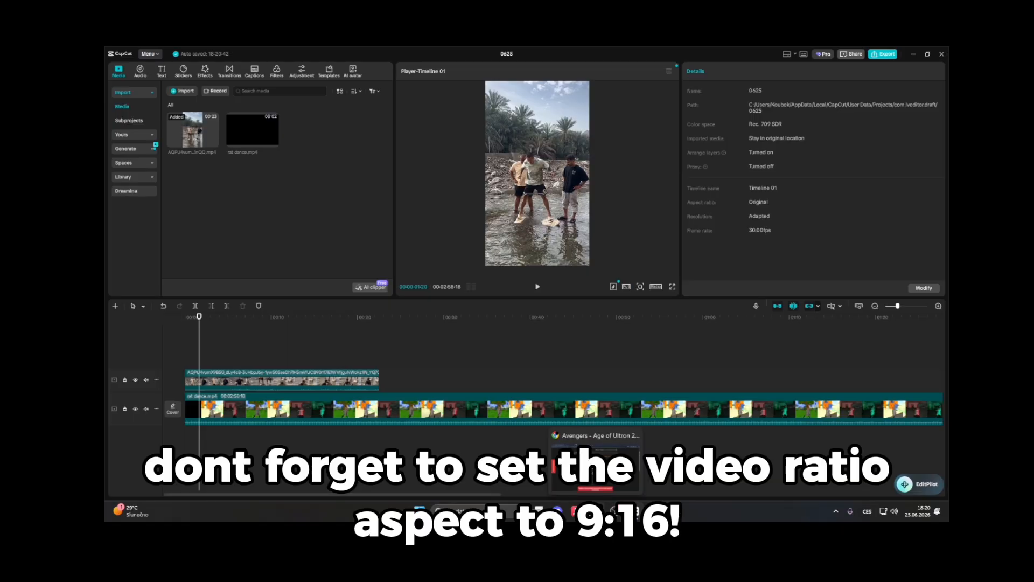
click(161, 70)
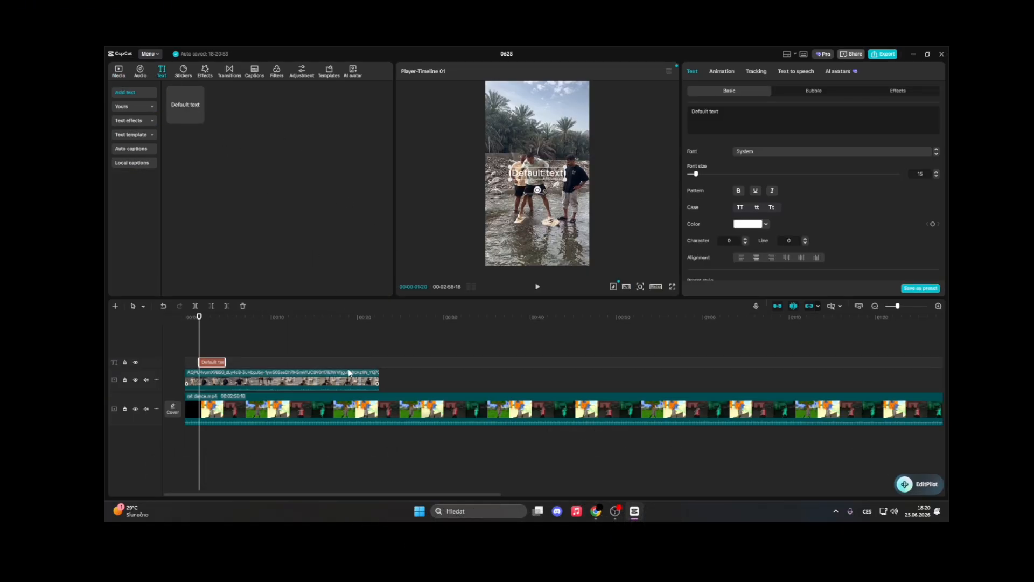
click(199, 118)
key(BackSpace)
key(BackSpace)
key(BackSpace)
key(BackSpace)
key(BackSpace)
key(BackSpace)
key(BackSpace)
key(BackSpace)
key(BackSpace)
key(BackSpace)
key(BackSpace)
key(BackSpace)
text(https://www.youtube.com/watch?v=U0SV68Ur6sw)
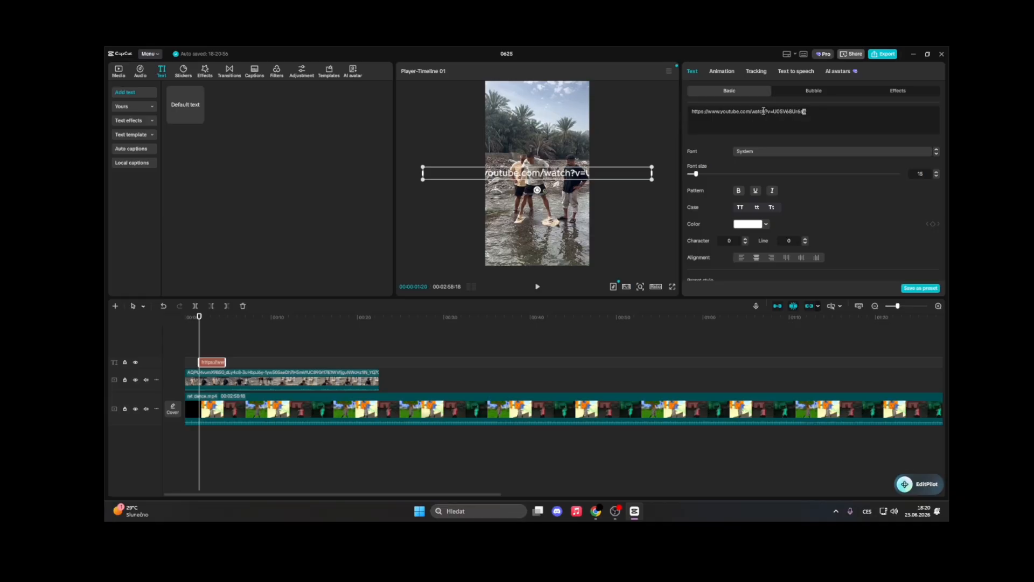
drag(824, 110, 685, 112)
key(BackSpace)
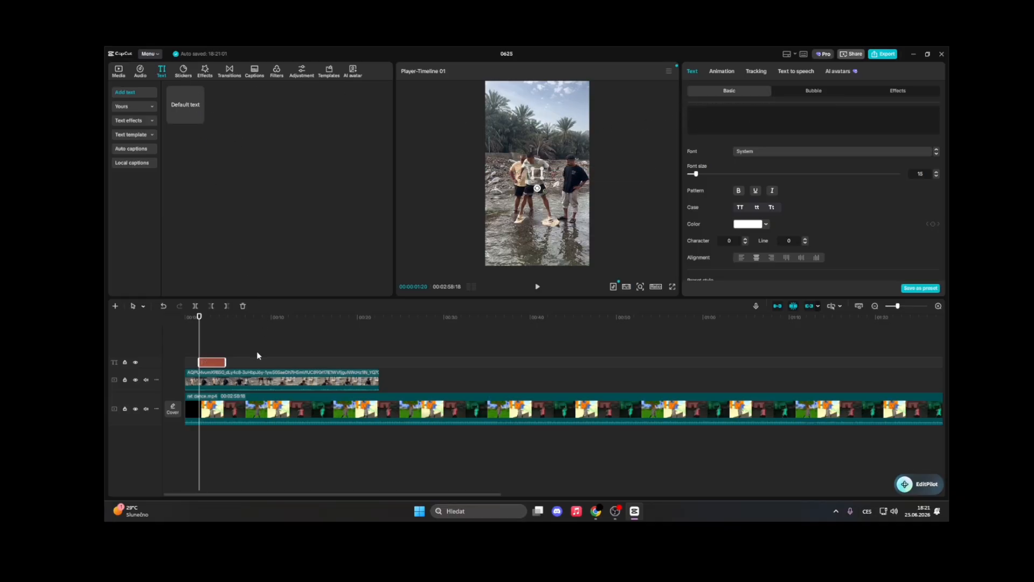
key(Delete)
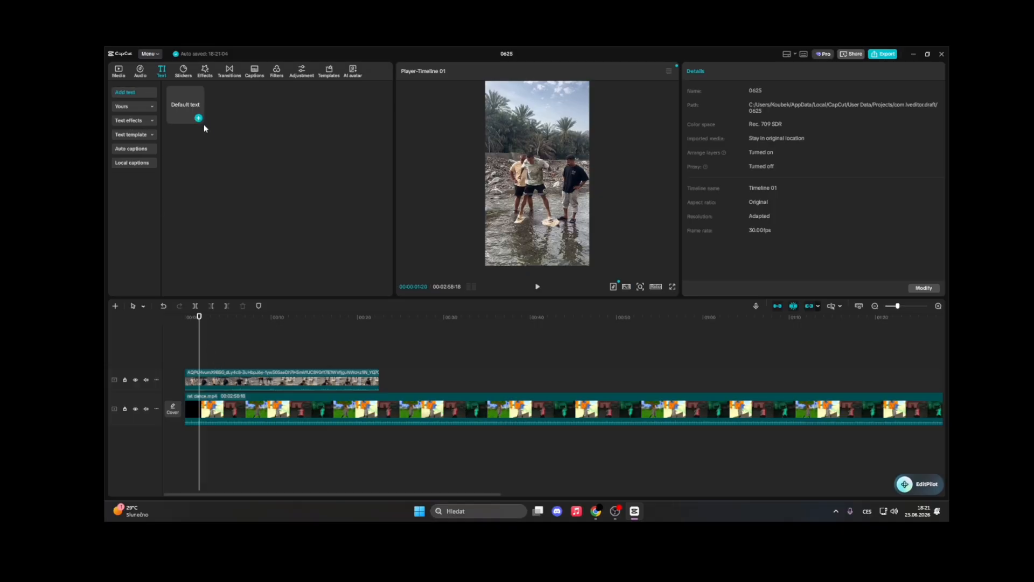
Add a default text clip and replace its text with the AI script copied from the ChatGPT chat in the browser
click(596, 511)
click(377, 55)
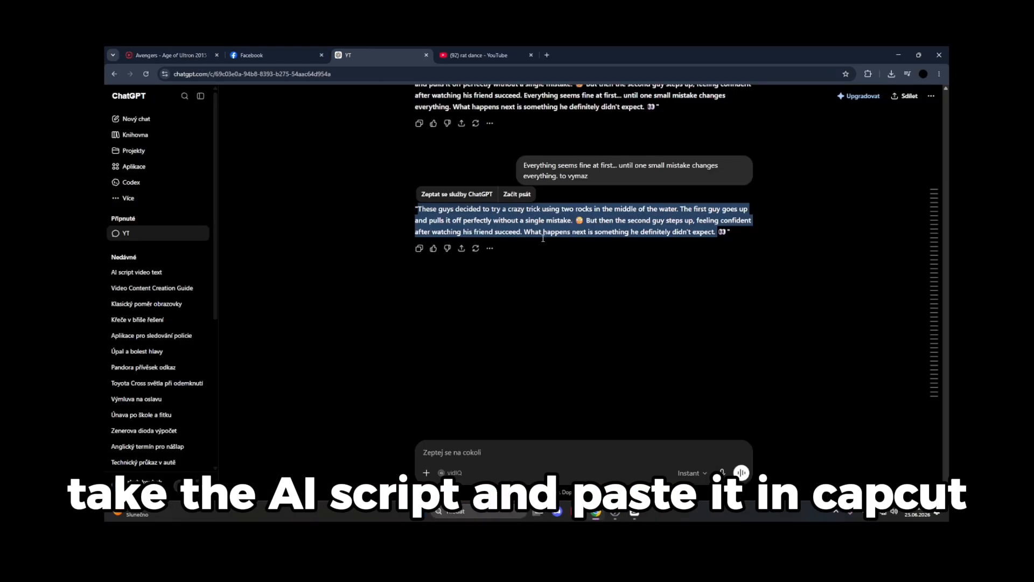
click(270, 55)
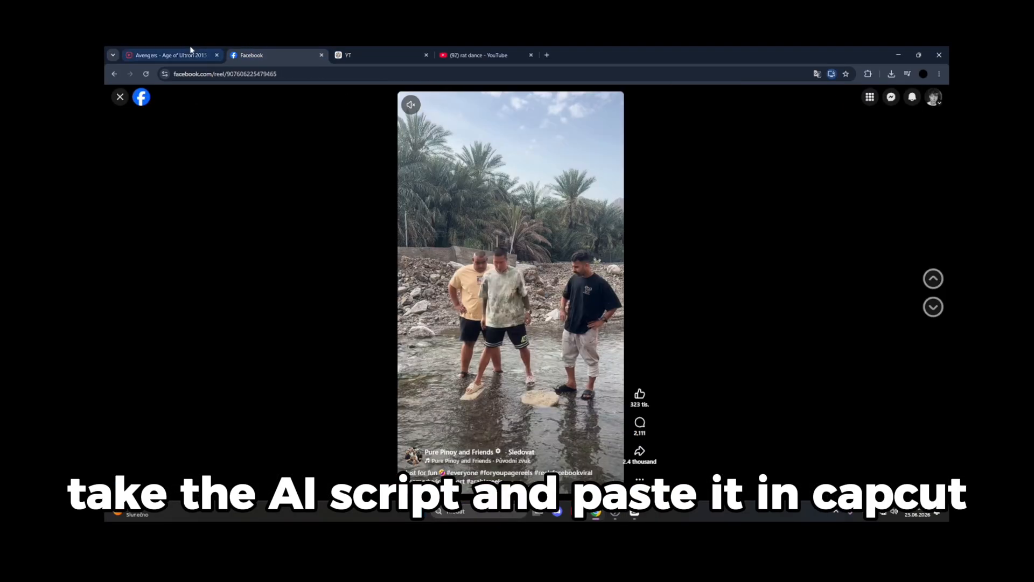
click(188, 54)
click(508, 56)
click(635, 515)
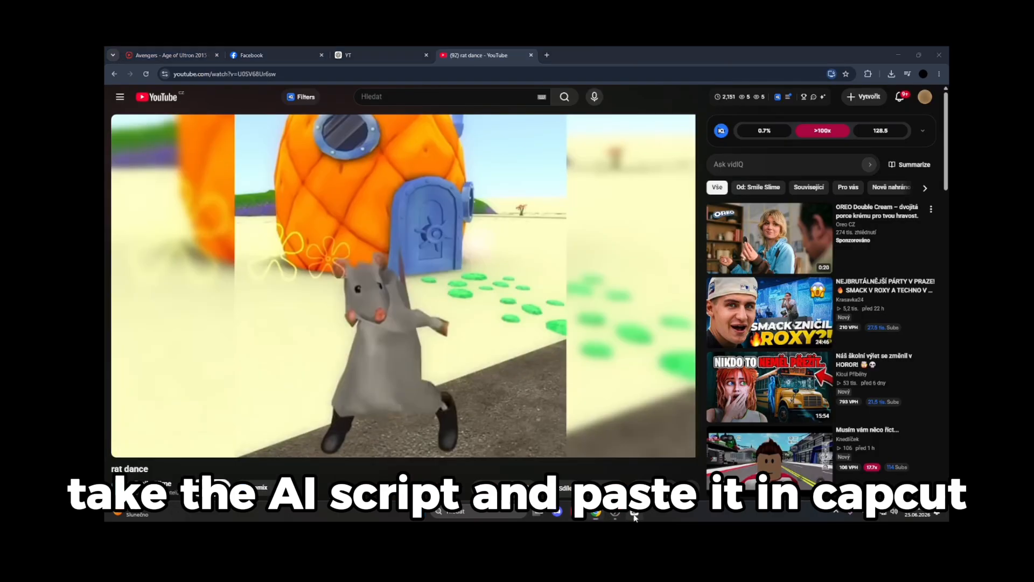
click(198, 118)
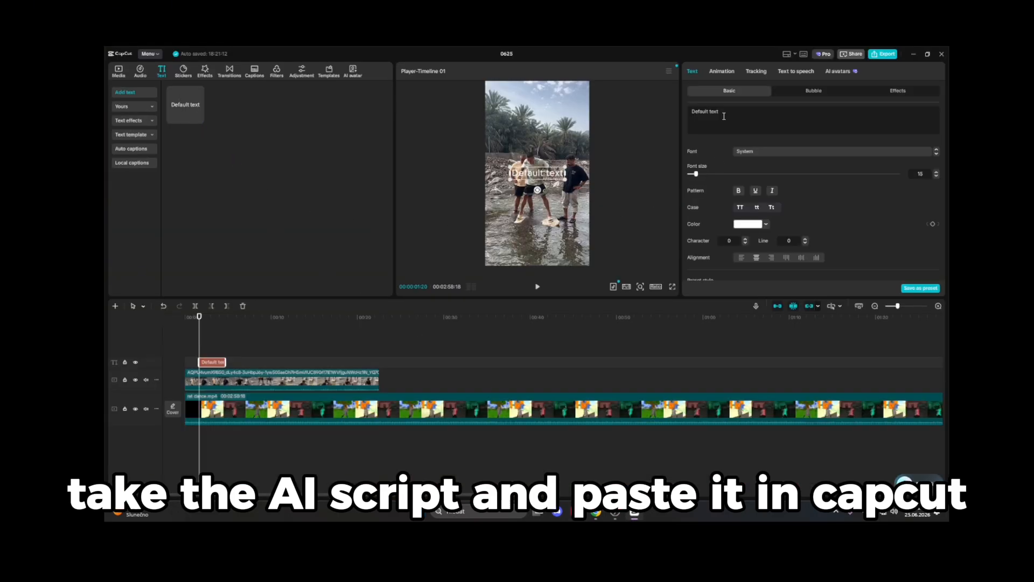
drag(725, 114, 677, 110)
key(BackSpace)
text(These guys decided to try a crazy trick using two rocks in the middle of the water. The first guy goes up and pulls it off perfectly without a single mistake. 😮 But then the second guy steps up, feeling confident after watching his friend succeed. What happens next is something he definitely didn't expect.)
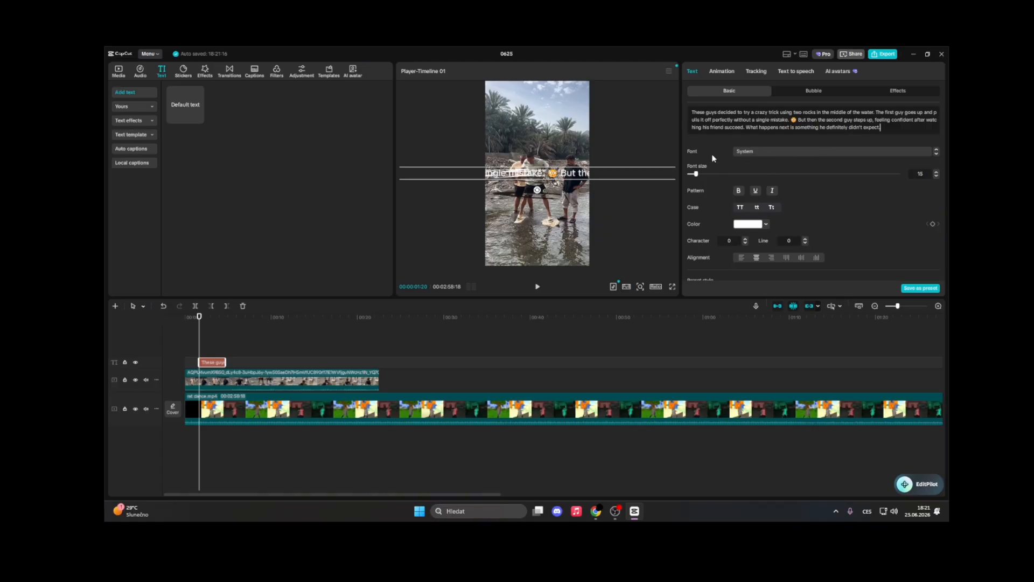
Generate text-to-speech narration for the script, filtering voices by Male and choosing the Easy Buddy voice
click(788, 71)
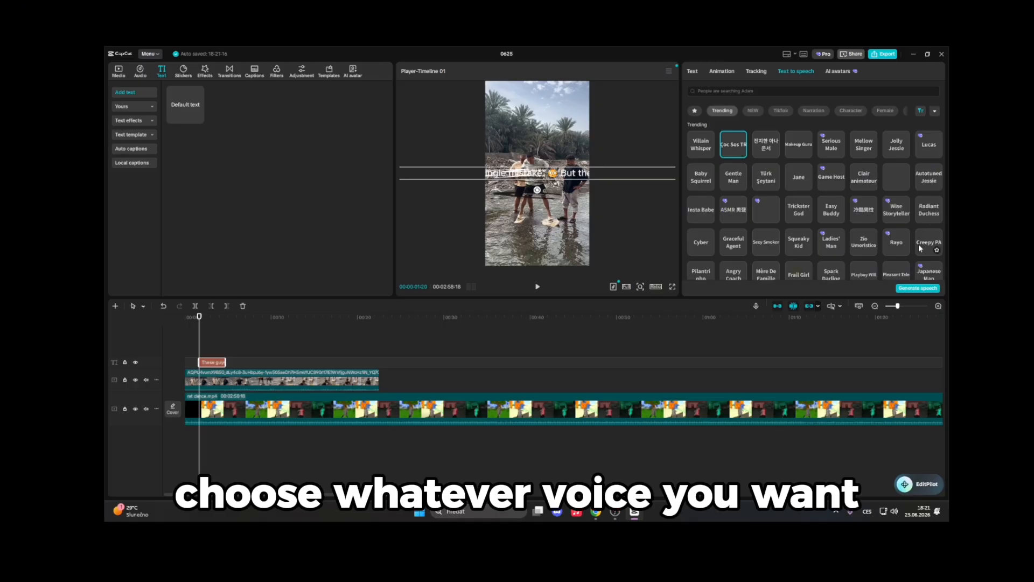
scroll(919, 244, down, 1)
click(935, 112)
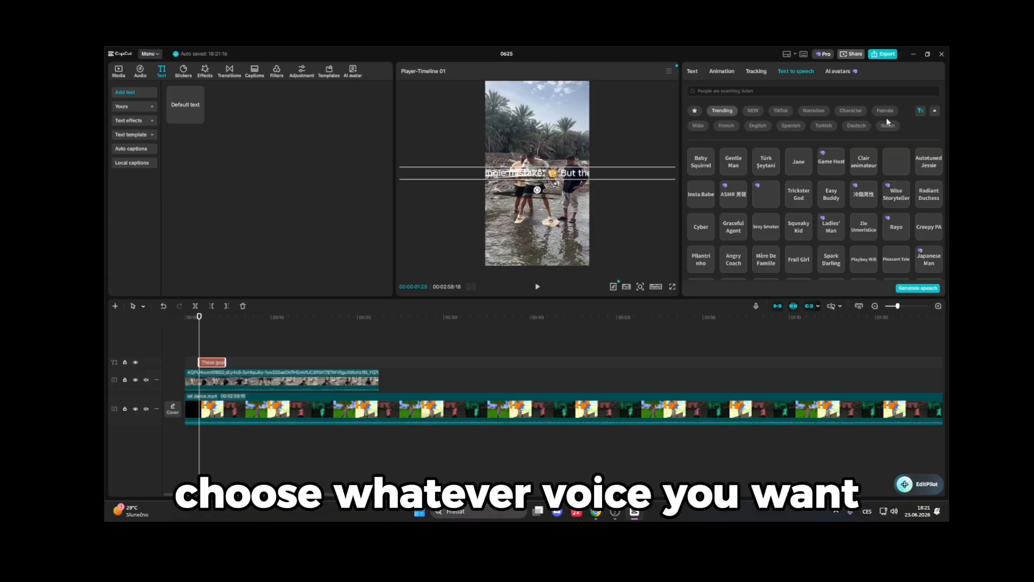
click(703, 125)
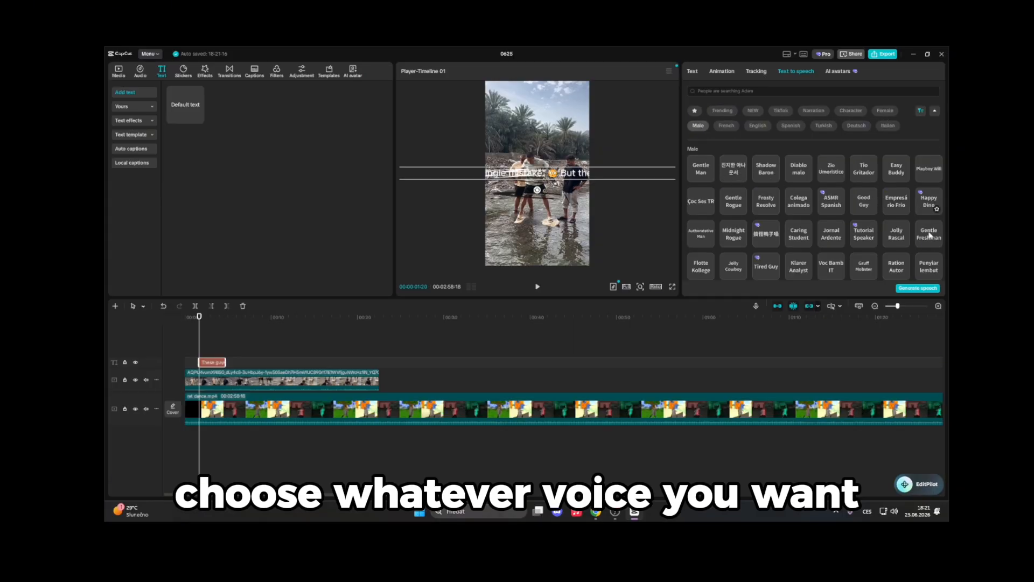
click(709, 176)
click(929, 236)
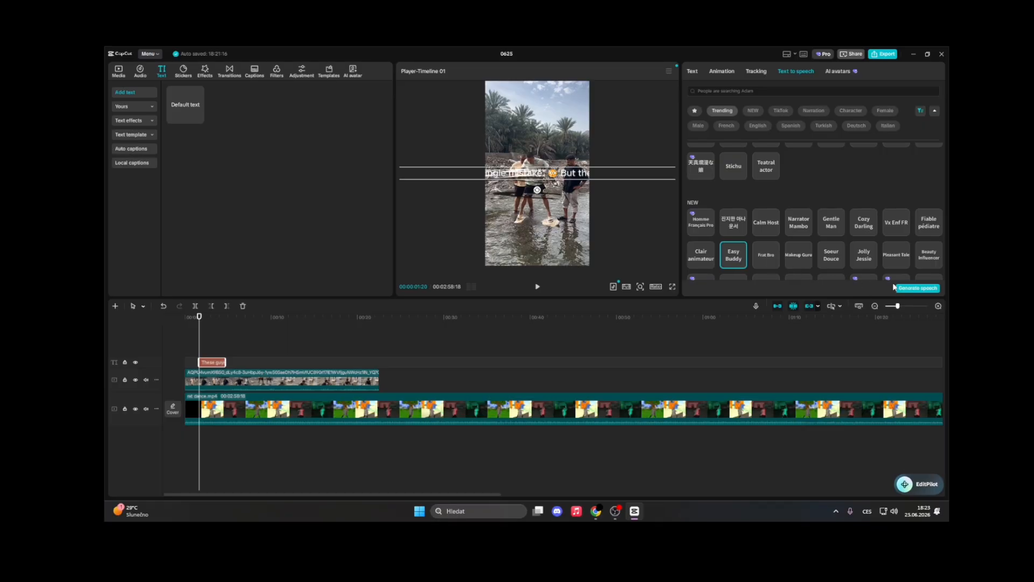
click(909, 288)
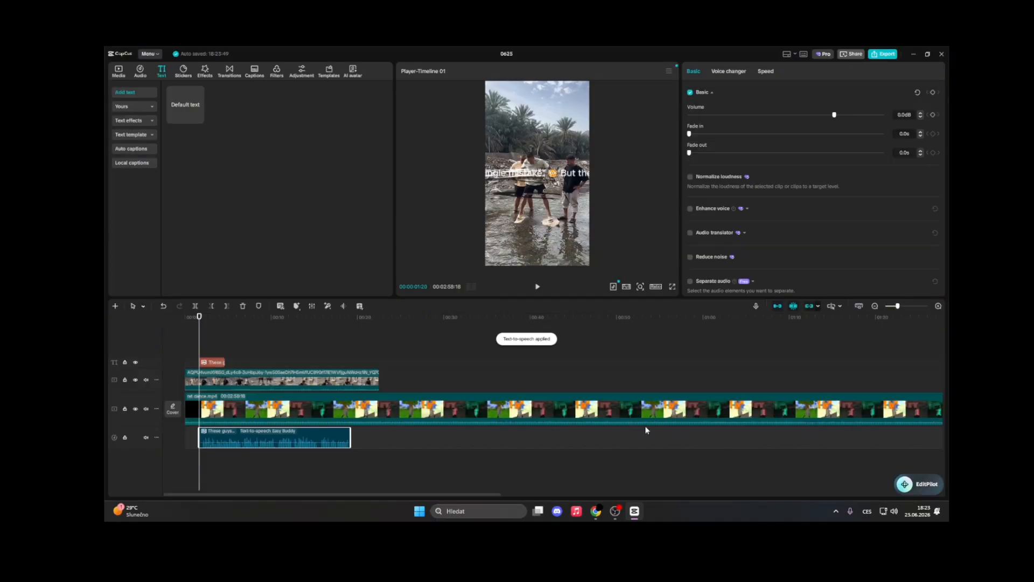
Move the speech clip to the timeline start and raise its volume to 4.7 dB, then play it
drag(312, 437, 298, 350)
click(189, 357)
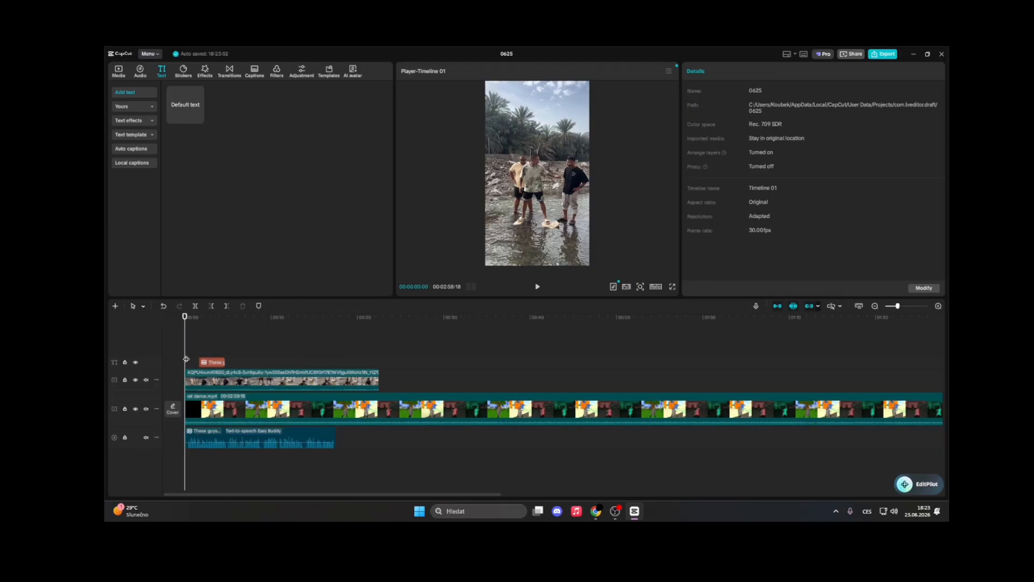
click(242, 423)
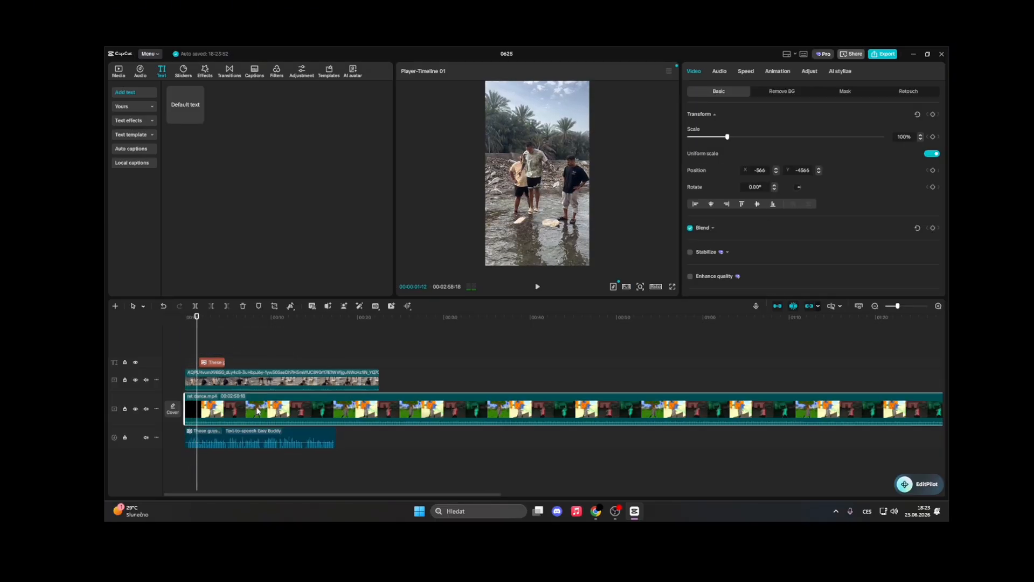
click(248, 443)
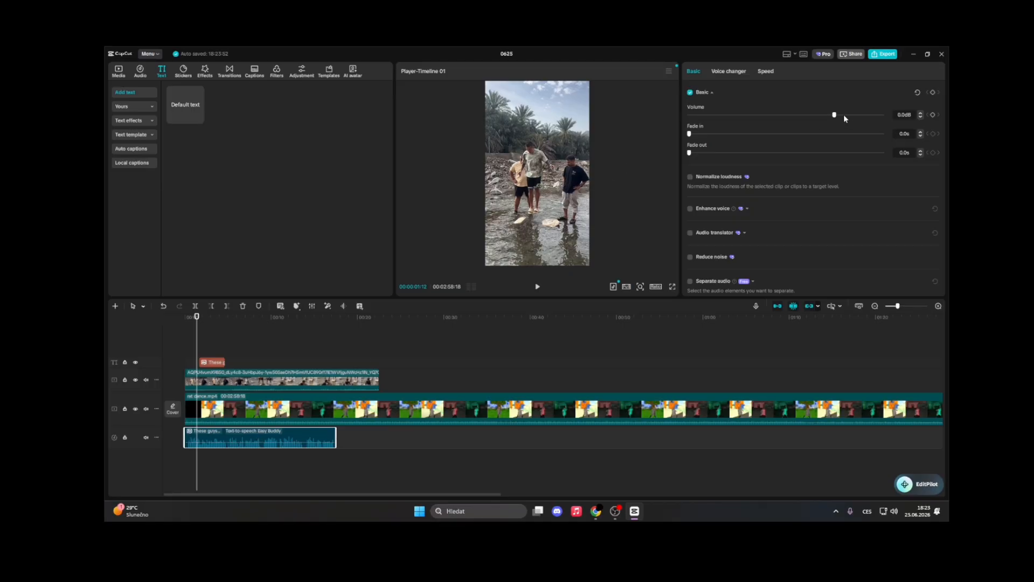
mouse_move(844, 114)
mouse_down()
mouse_move(855, 117)
mouse_move(845, 115)
mouse_up()
key(space)
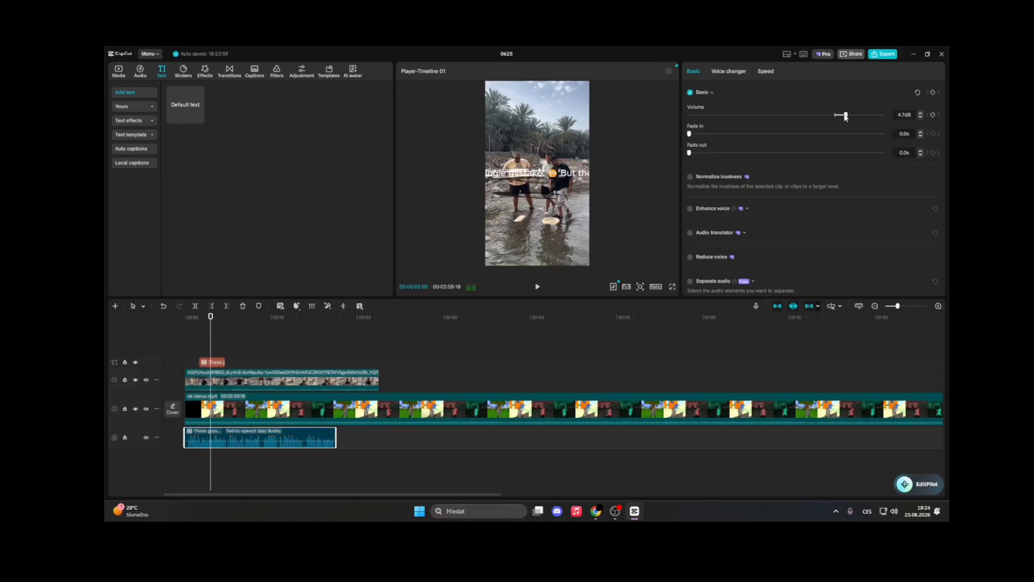
Lower the main video clip's own audio volume to -13.8 dB
click(188, 357)
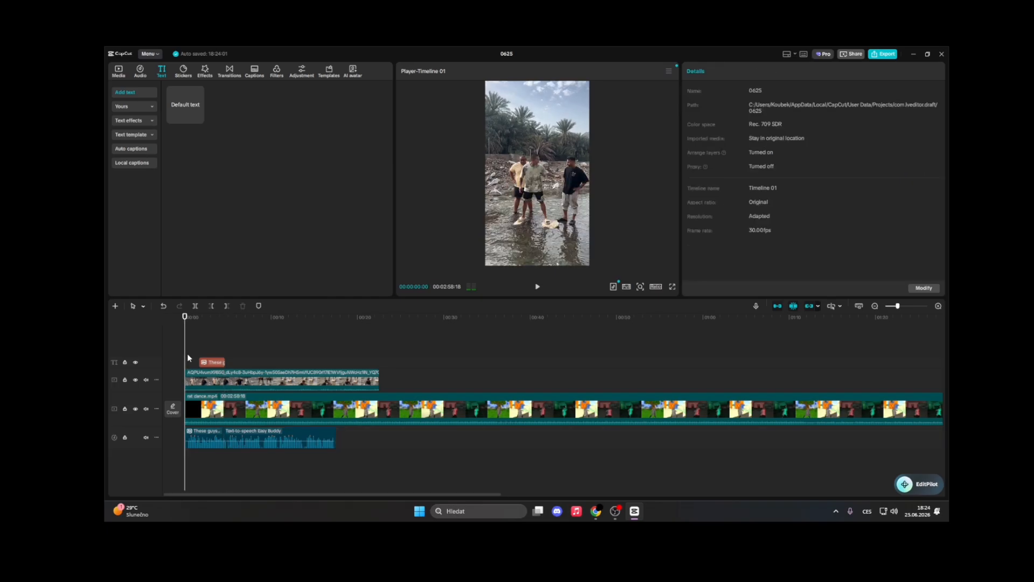
click(190, 435)
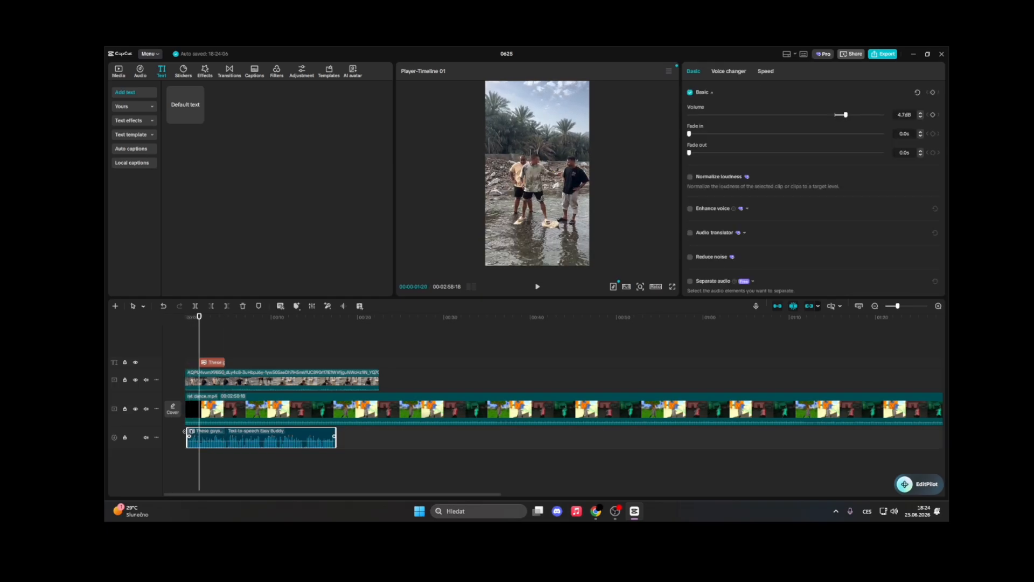
click(186, 364)
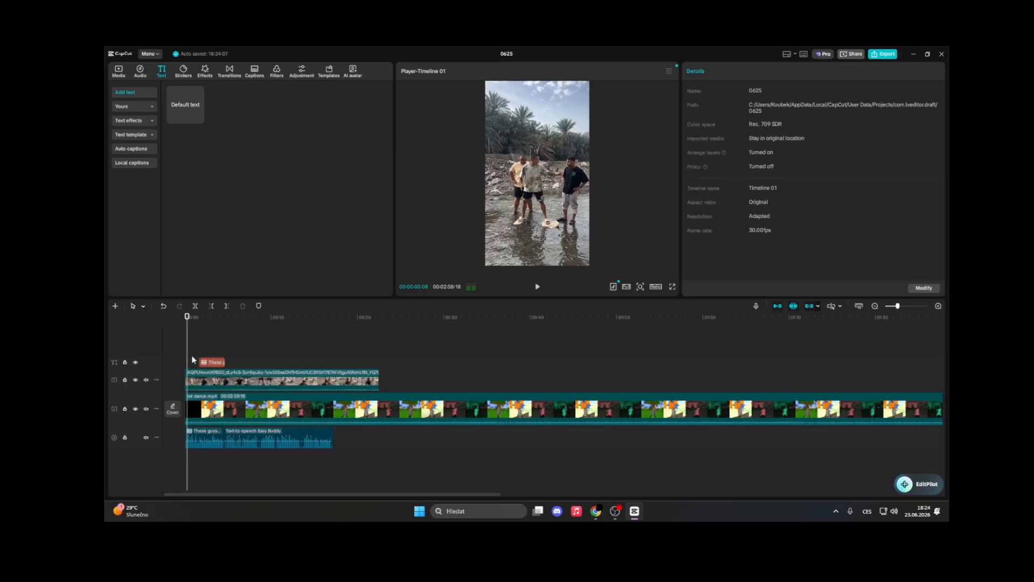
click(225, 416)
click(719, 71)
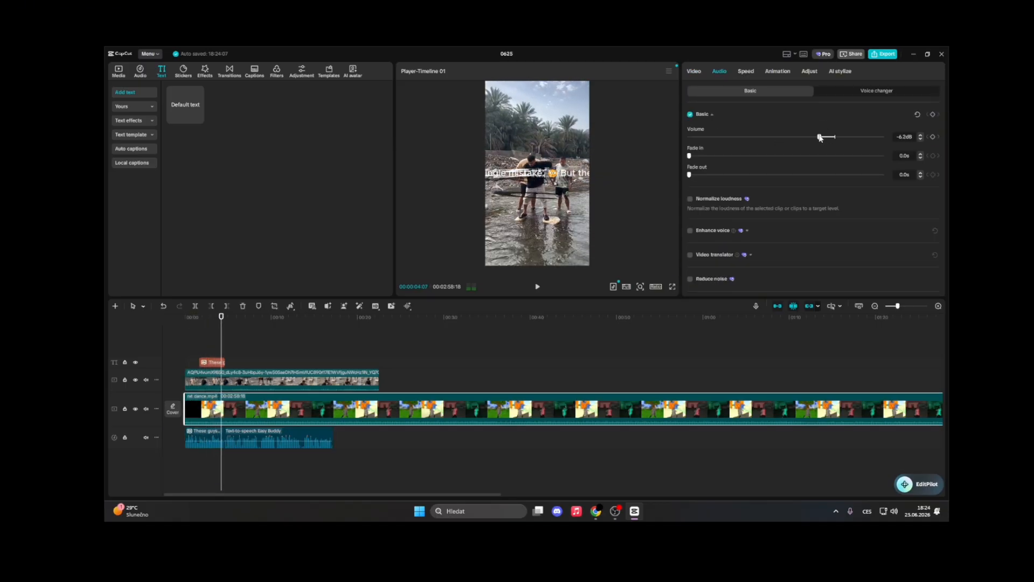
drag(819, 137, 800, 139)
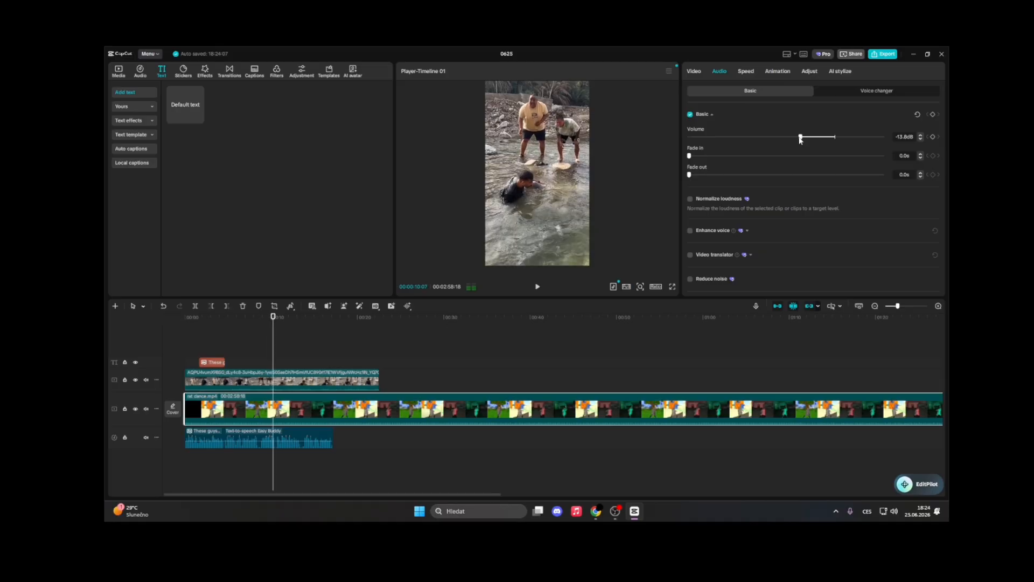
Inspect the speech clip's voice changer and speed options and preview the video from the start
click(259, 439)
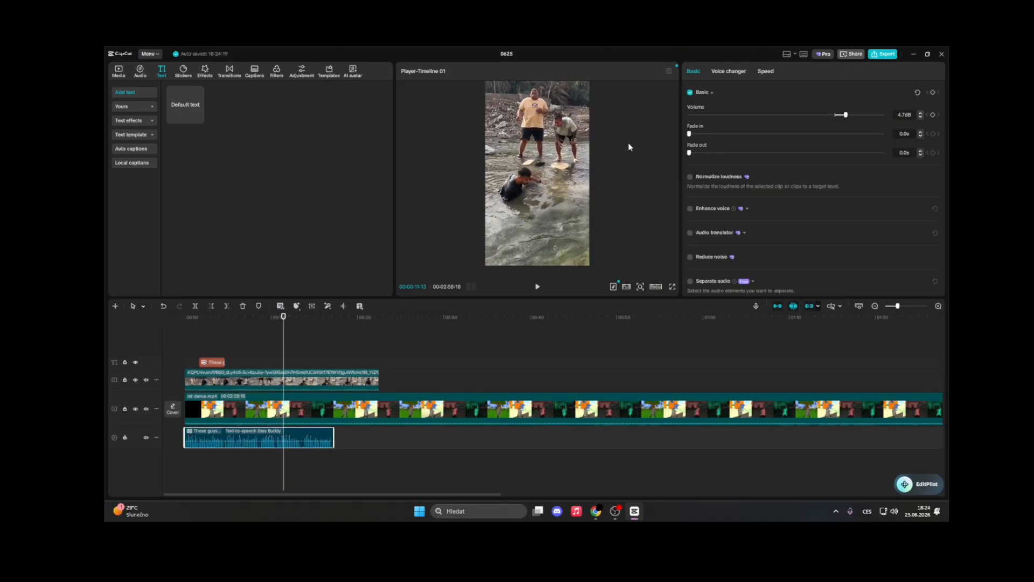
click(742, 74)
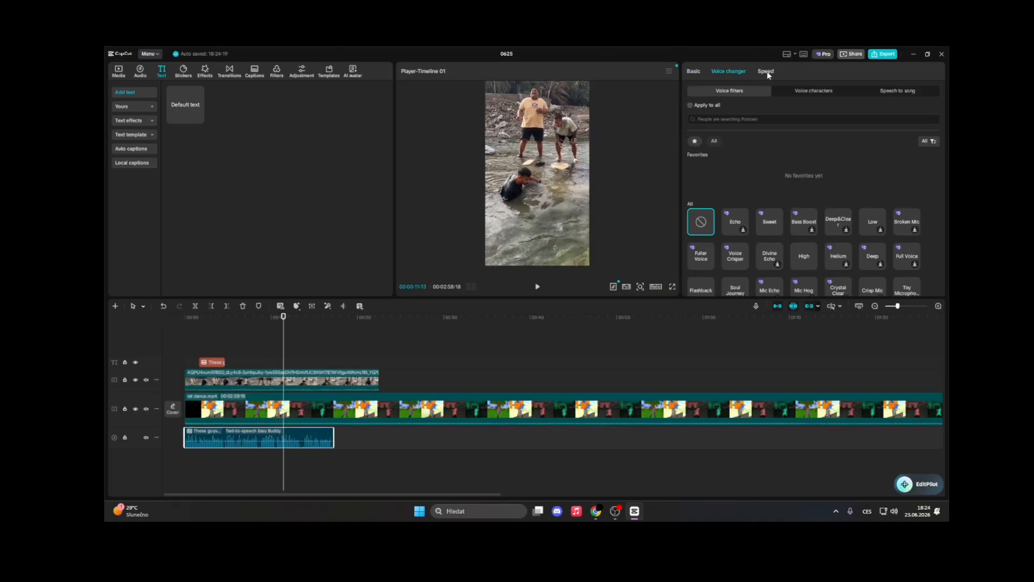
click(767, 74)
click(724, 72)
click(691, 72)
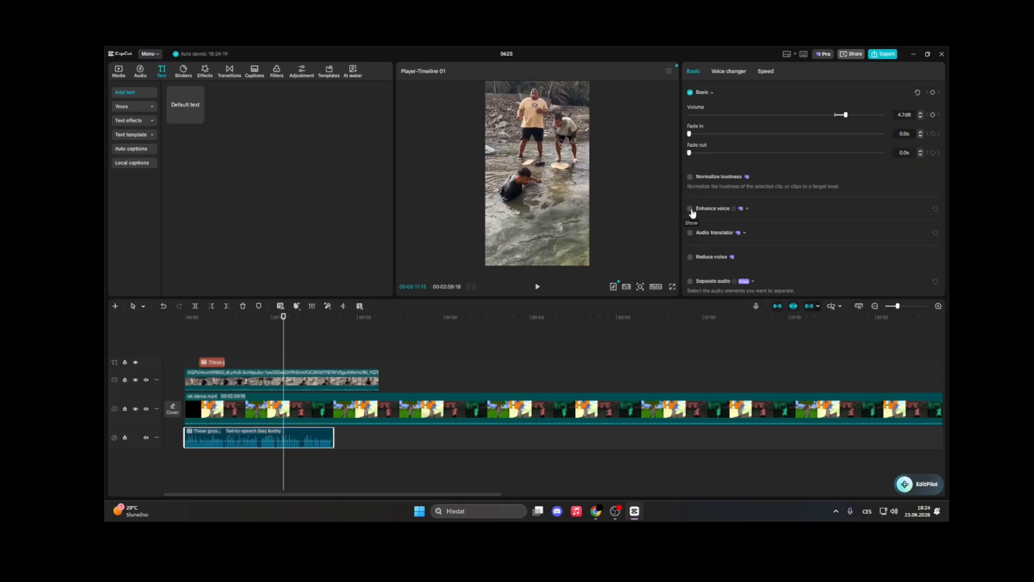
click(186, 353)
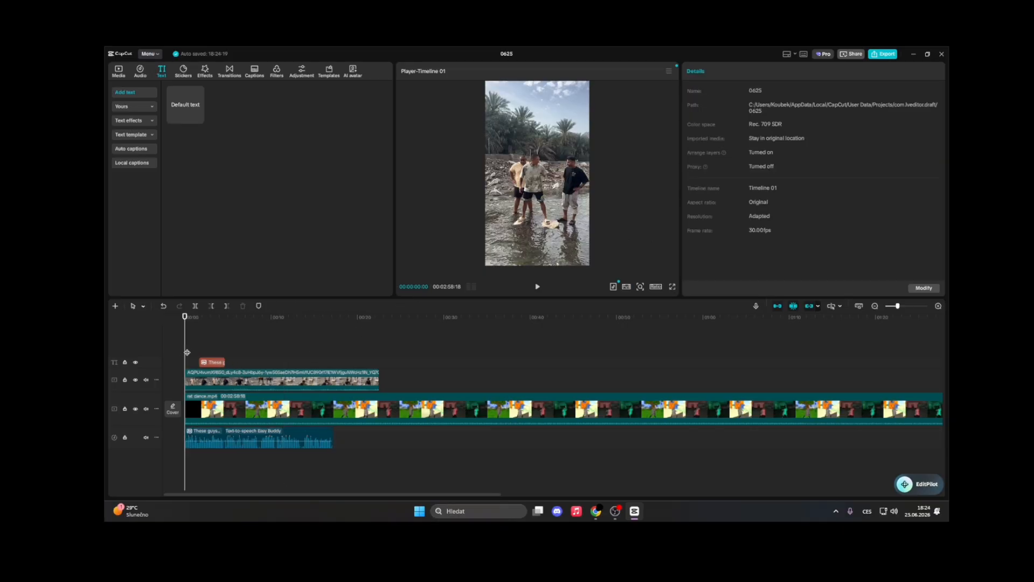
key(space)
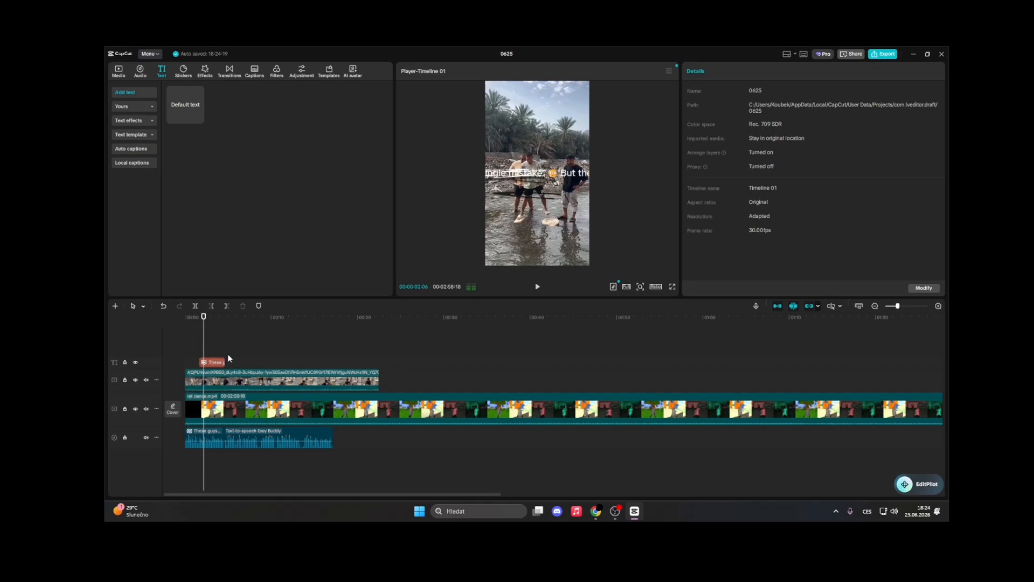
key(space)
click(566, 174)
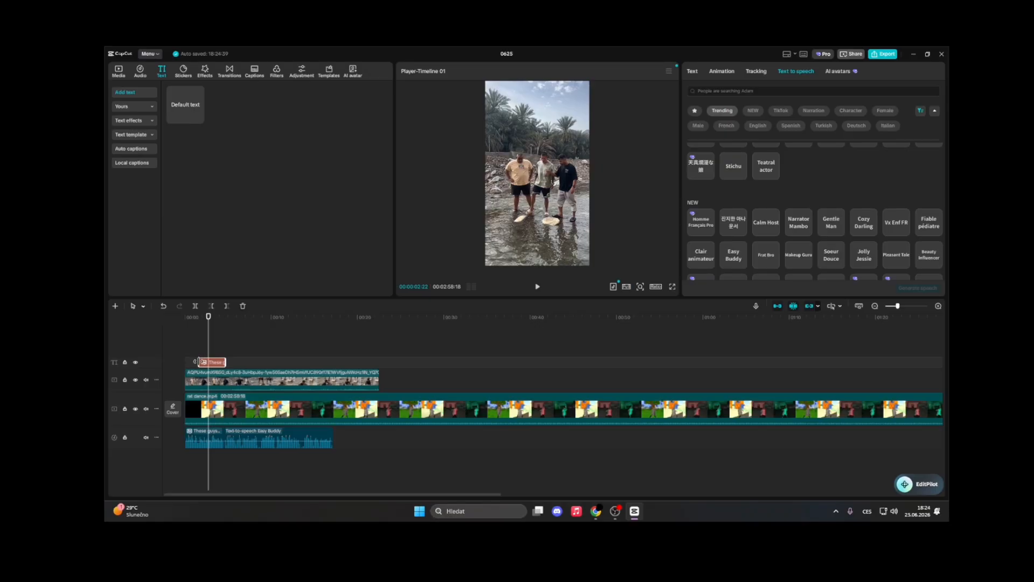
click(183, 345)
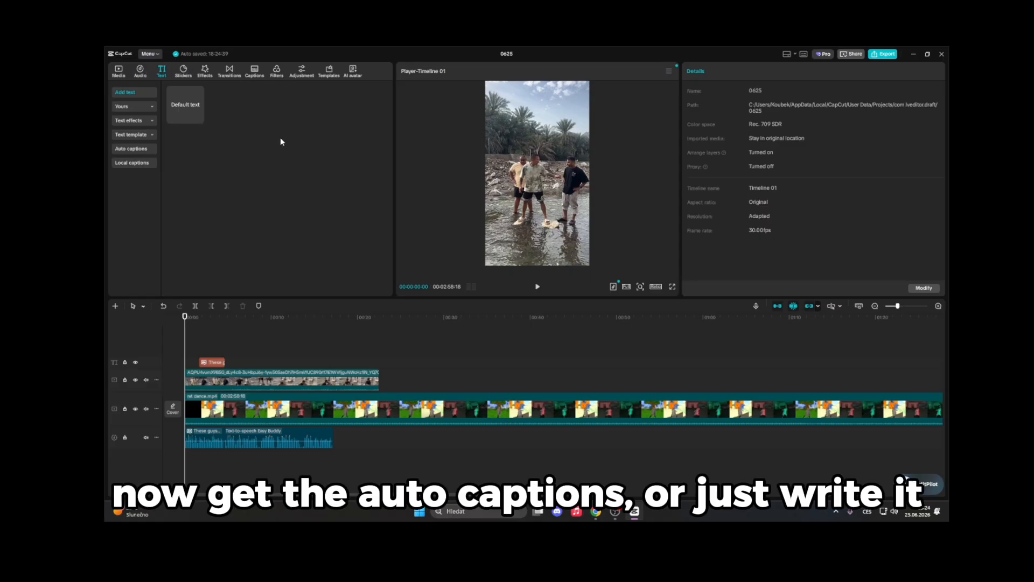
Generate auto captions for the video with automatic language detection
click(252, 72)
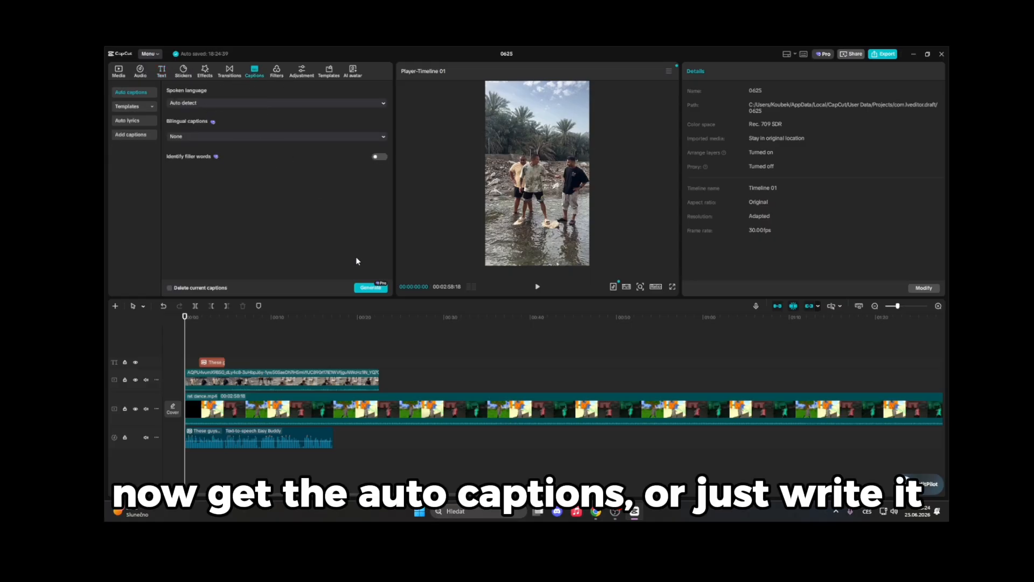
click(369, 288)
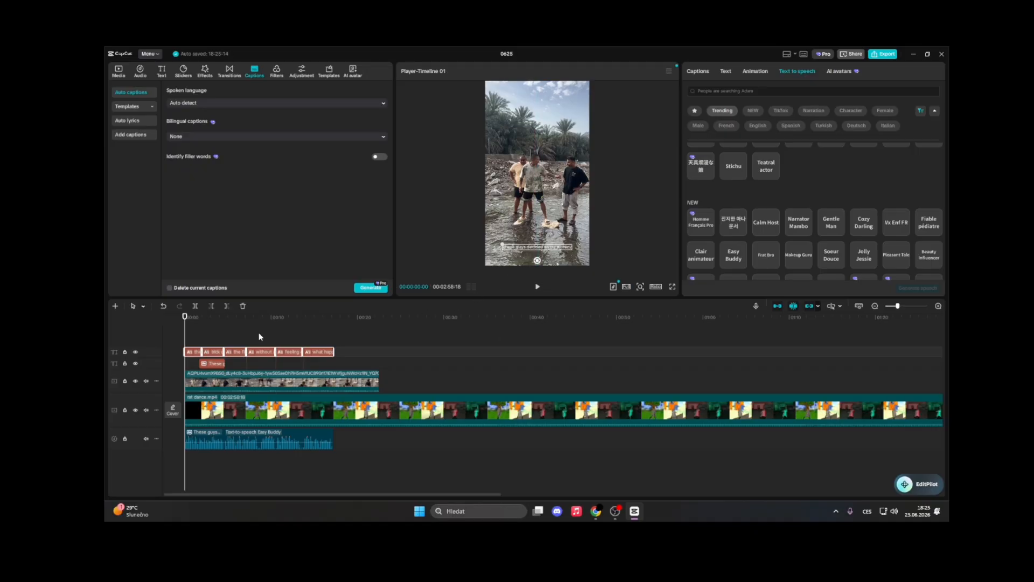
Pause playback and review the list of generated caption lines
key(space)
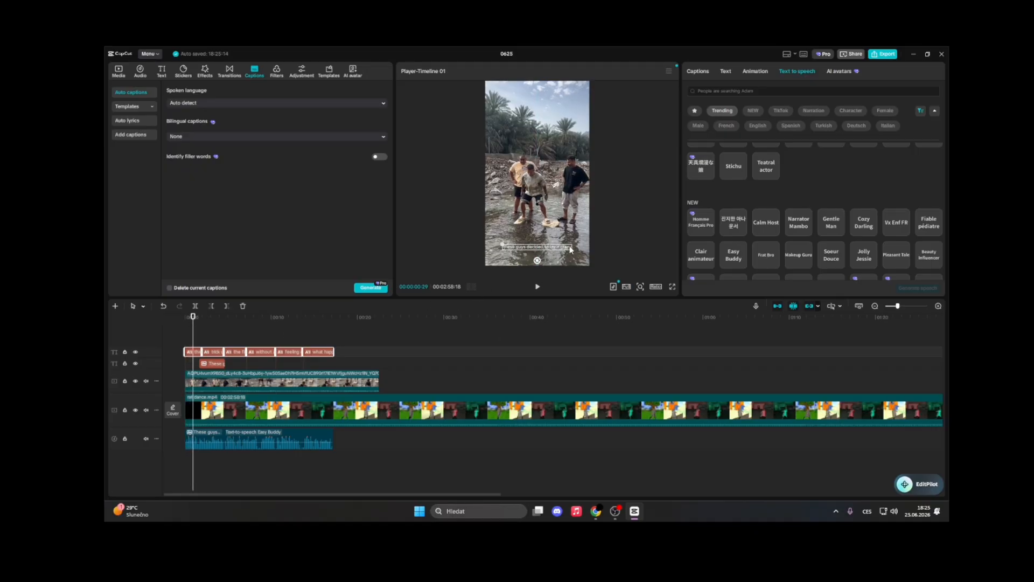
click(701, 74)
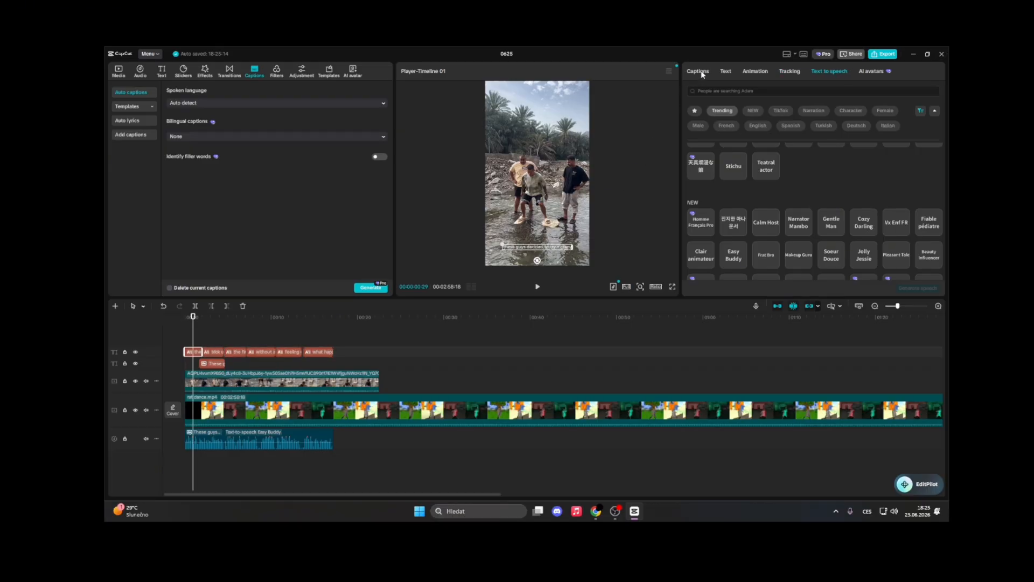
click(702, 74)
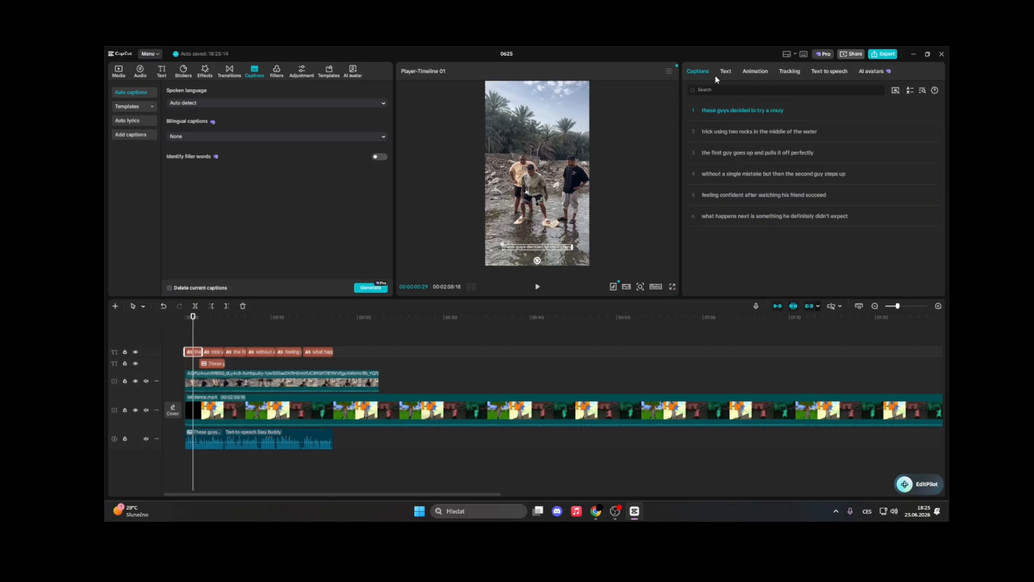
Try the caption color picker and several preset text styles on the captions
click(731, 73)
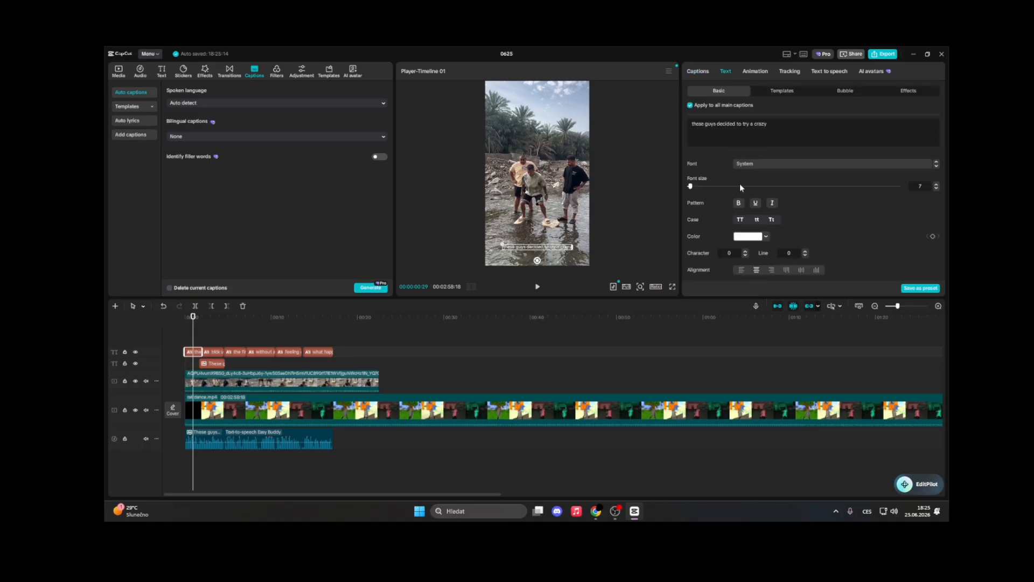
click(766, 237)
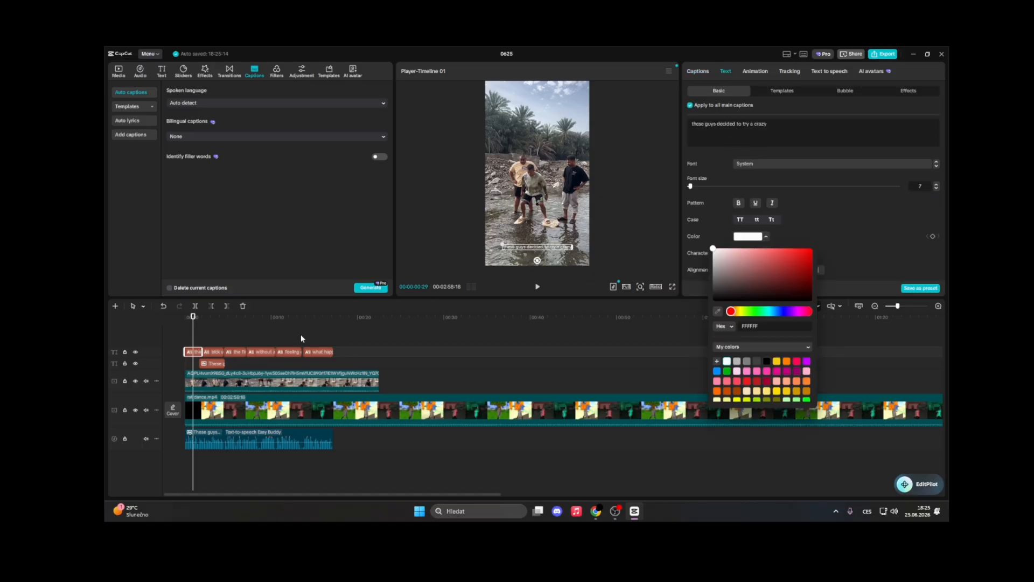
drag(369, 350, 181, 367)
scroll(793, 237, down, 1)
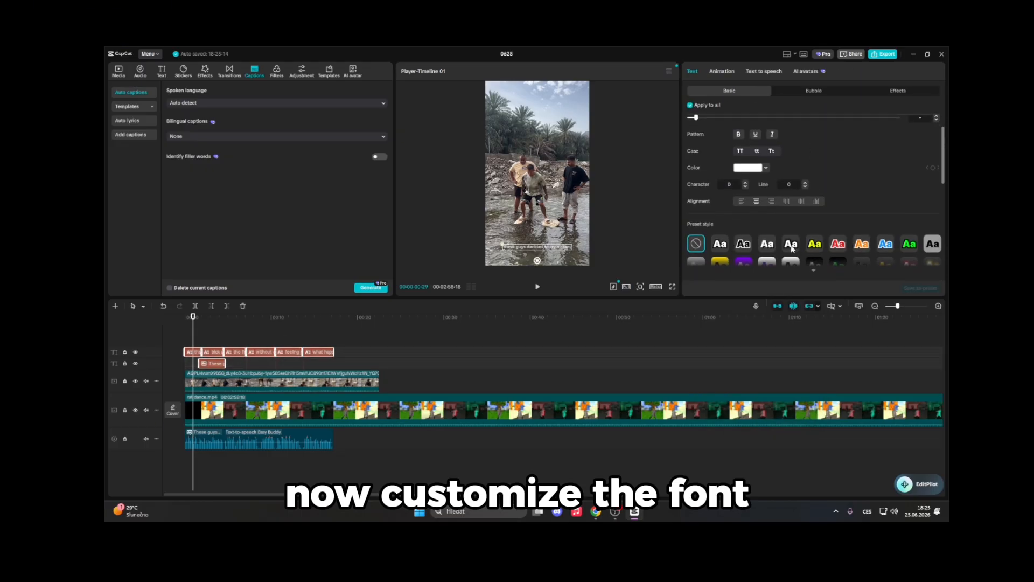
click(843, 246)
scroll(796, 248, down, 1)
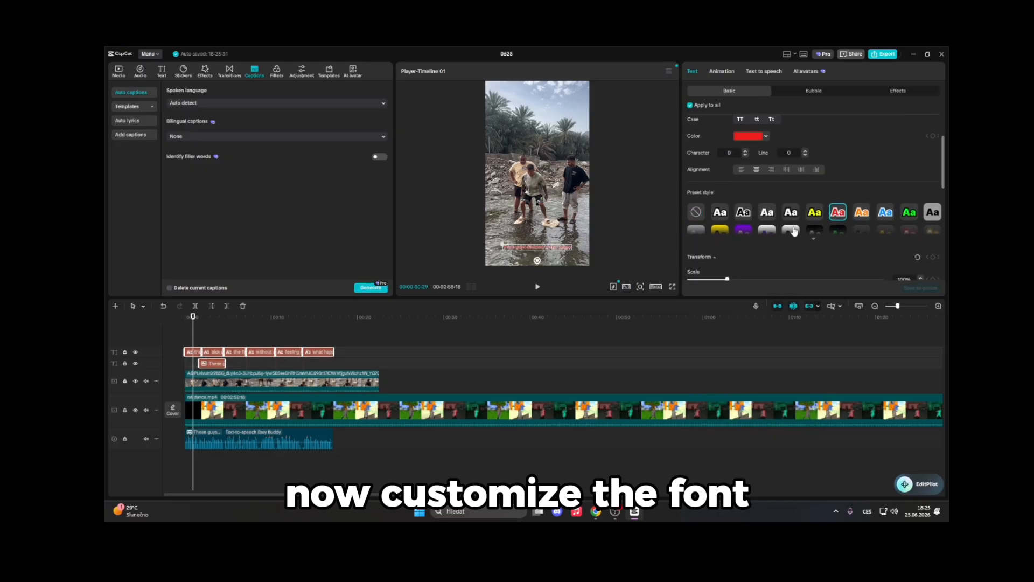
scroll(830, 231, up, 1)
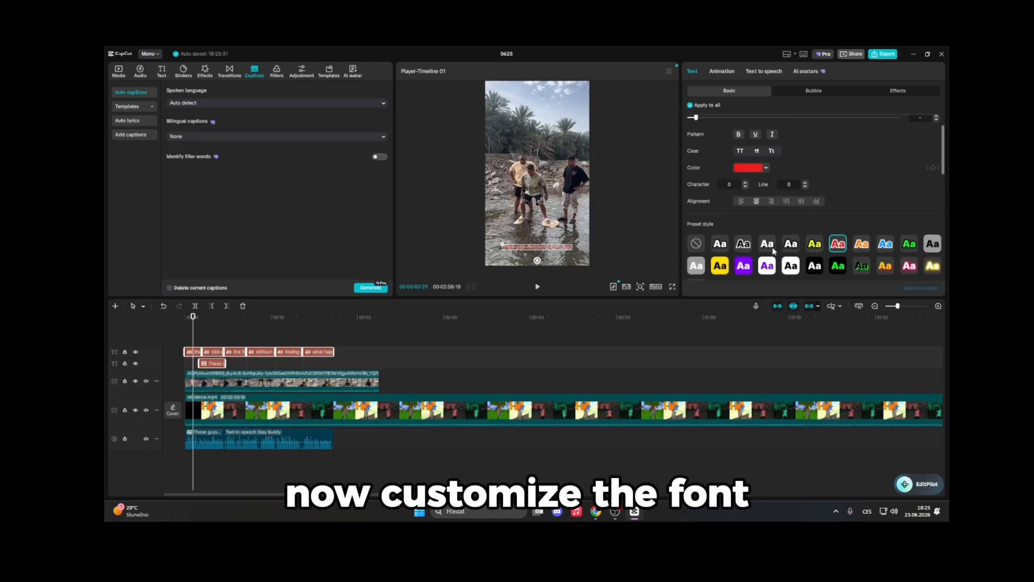
click(770, 245)
Set the caption font to ZY Modern
scroll(774, 190, up, 1)
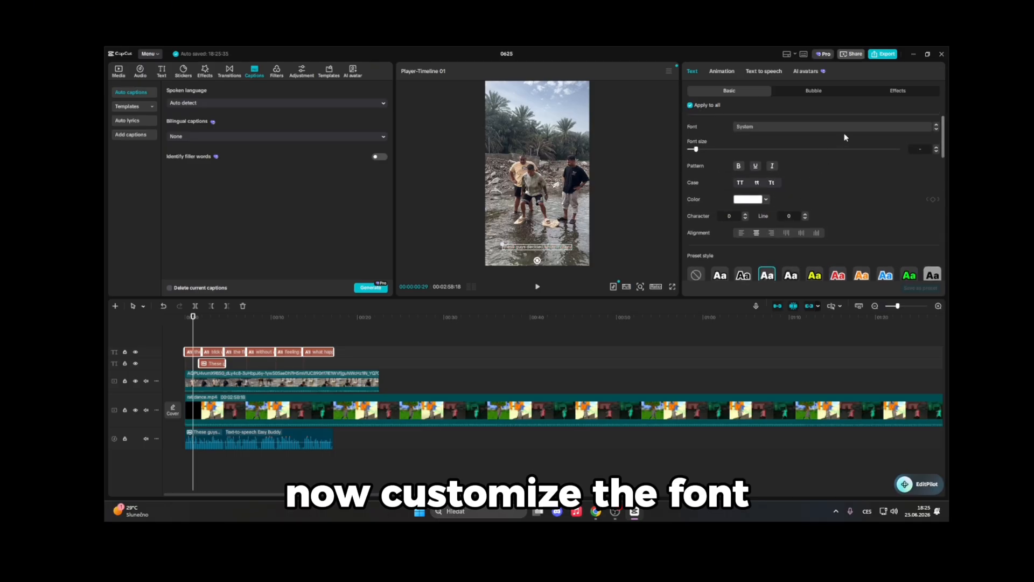
click(809, 127)
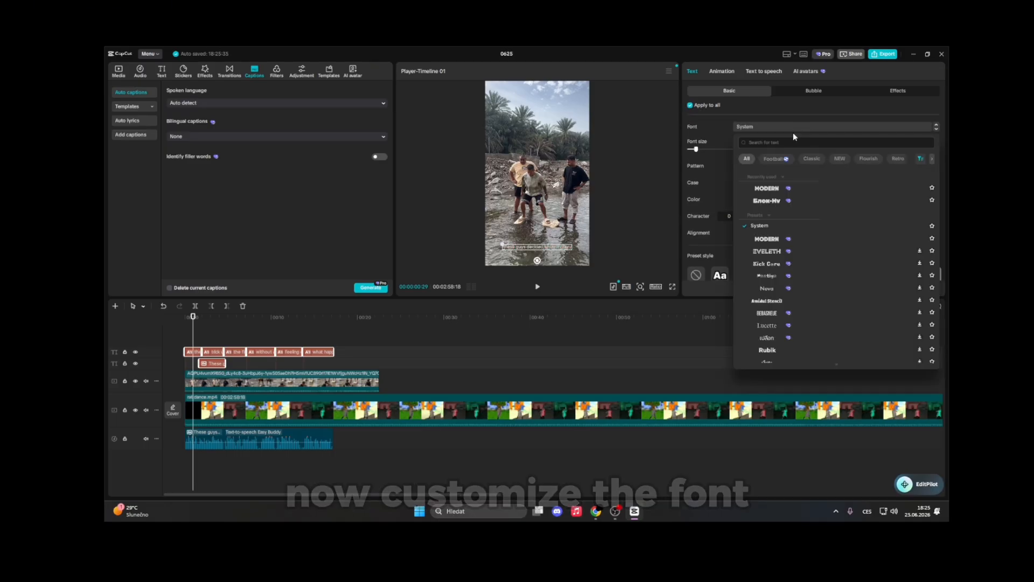
click(765, 187)
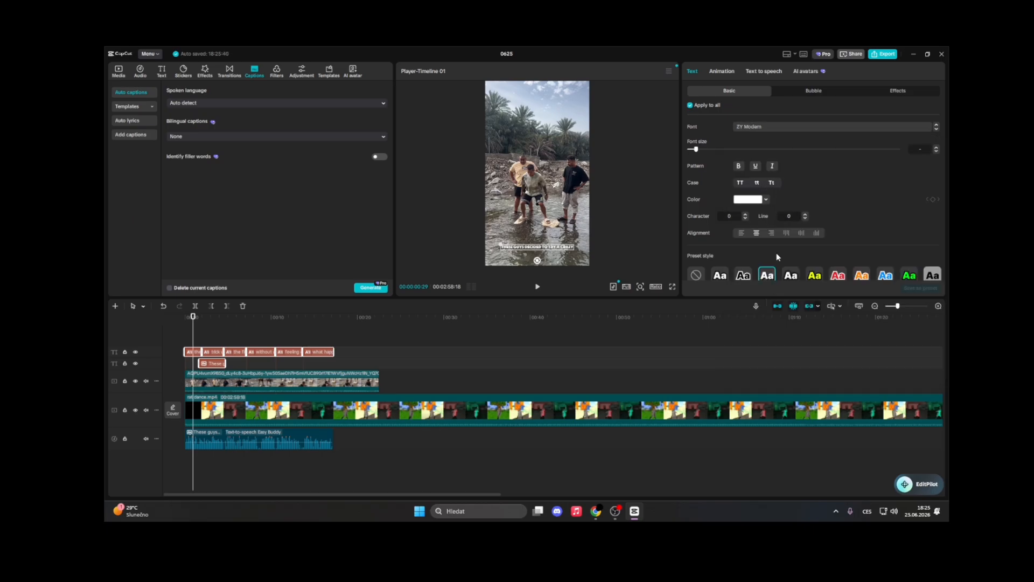
Apply the white outlined preset style to all captions after comparing red and yellow presets
scroll(812, 248, down, 1)
click(792, 243)
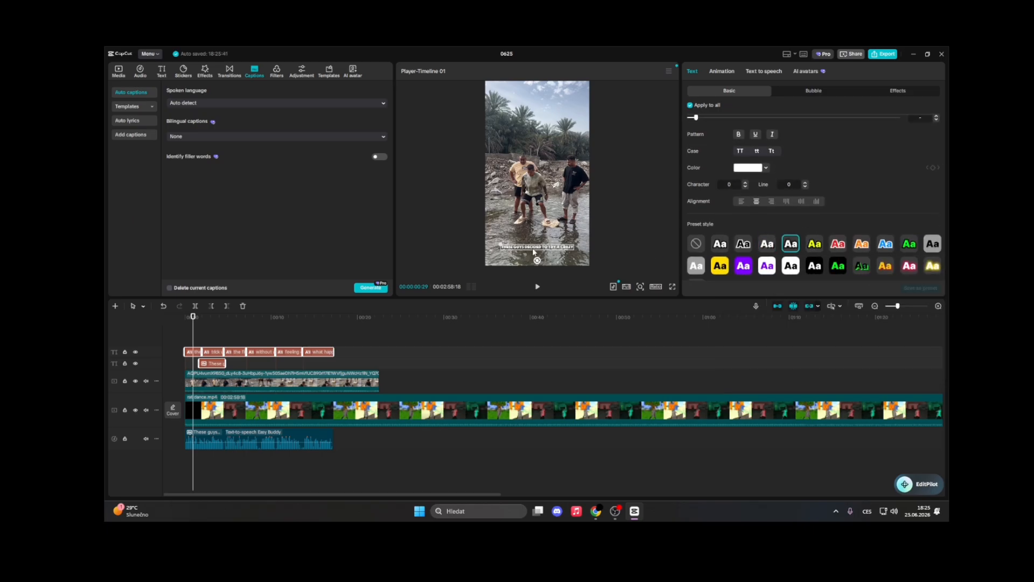
click(838, 243)
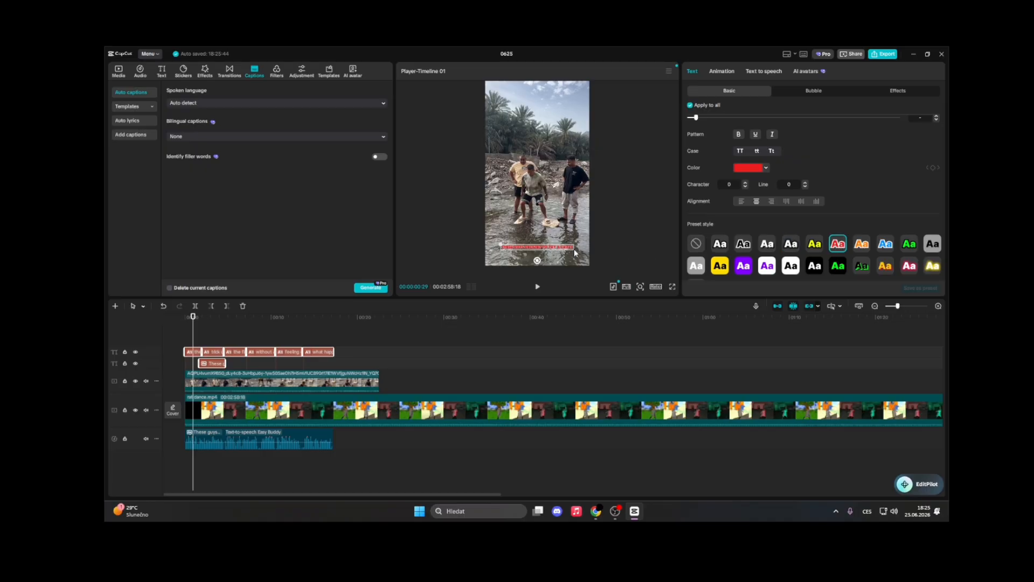
click(790, 244)
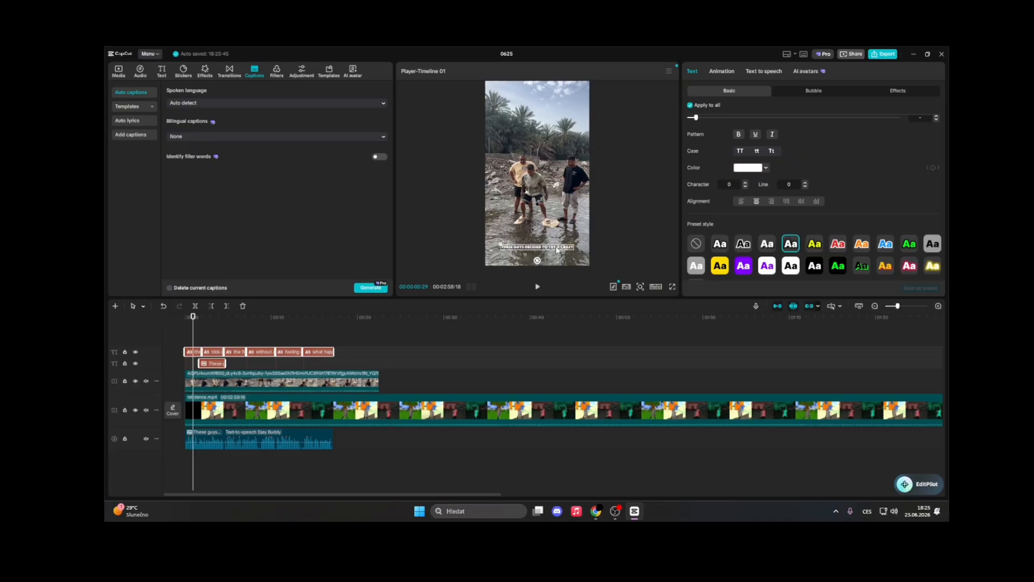
click(815, 243)
click(791, 244)
Move the caption slightly higher in the preview and set its font size to 13
drag(537, 260, 495, 244)
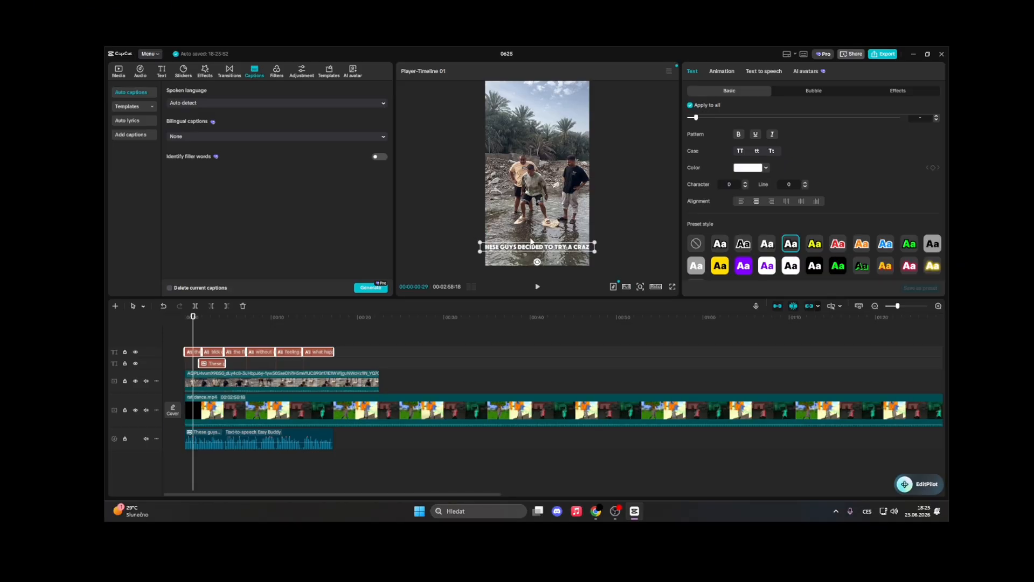
drag(543, 244, 579, 235)
click(578, 248)
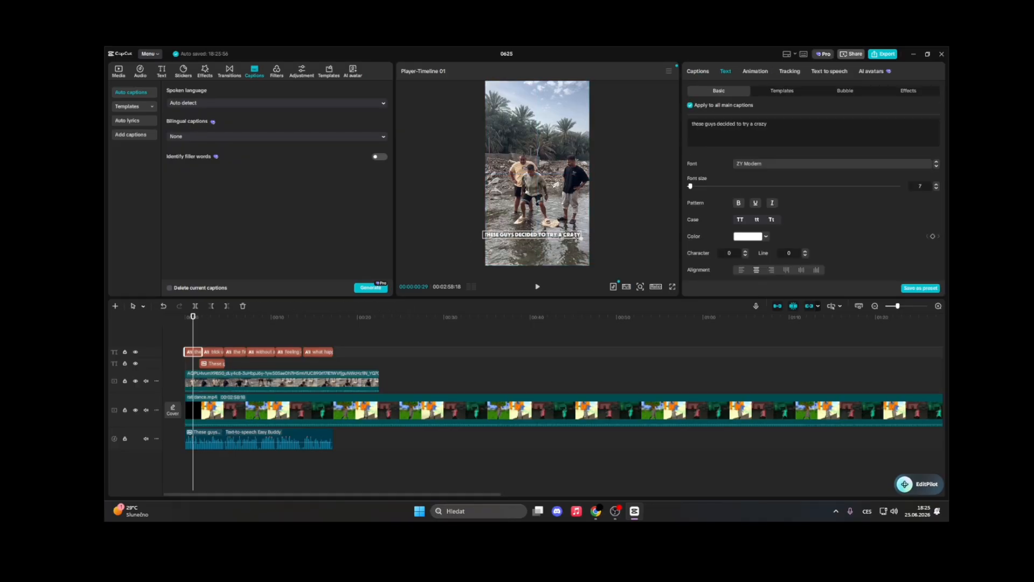
drag(695, 186, 693, 190)
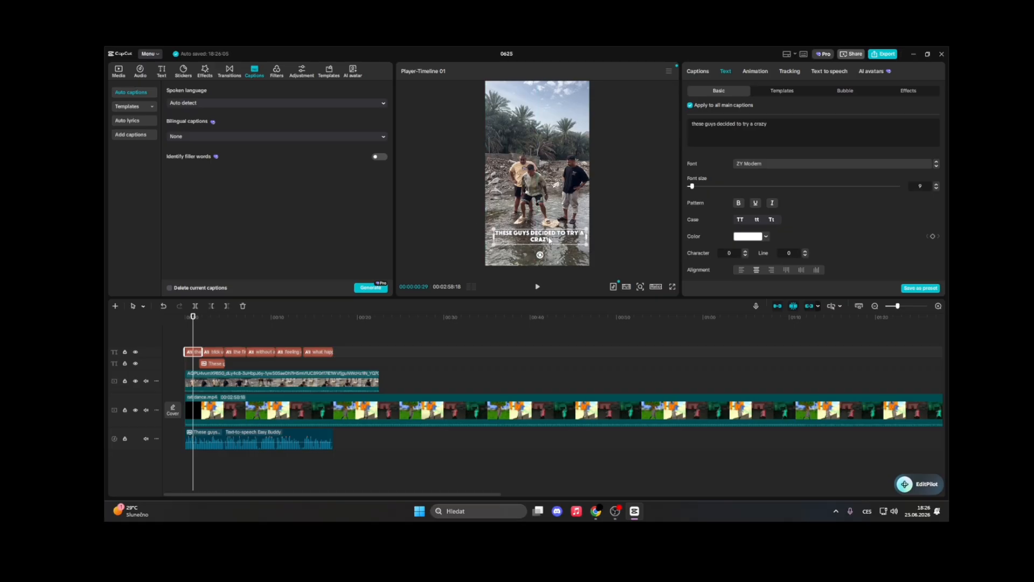
drag(550, 240, 547, 244)
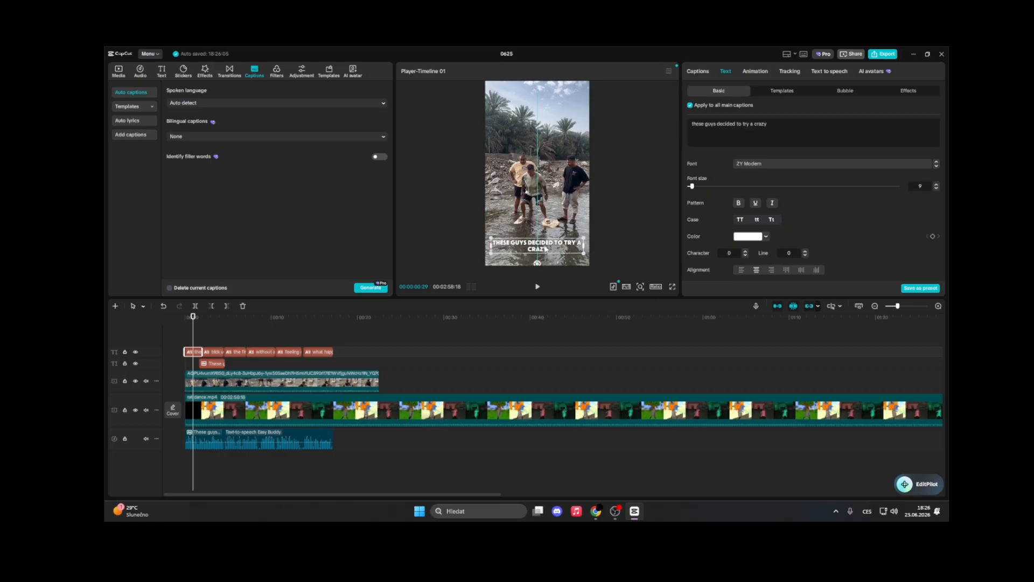
drag(692, 190, 696, 191)
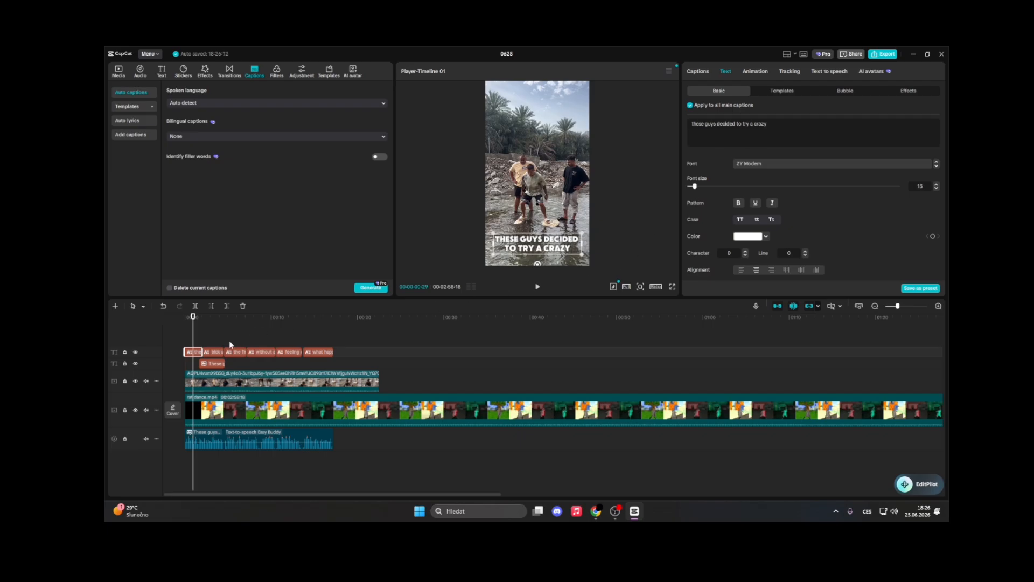
Play back the captioned video and scrub through the timeline to review it
click(187, 344)
key(space)
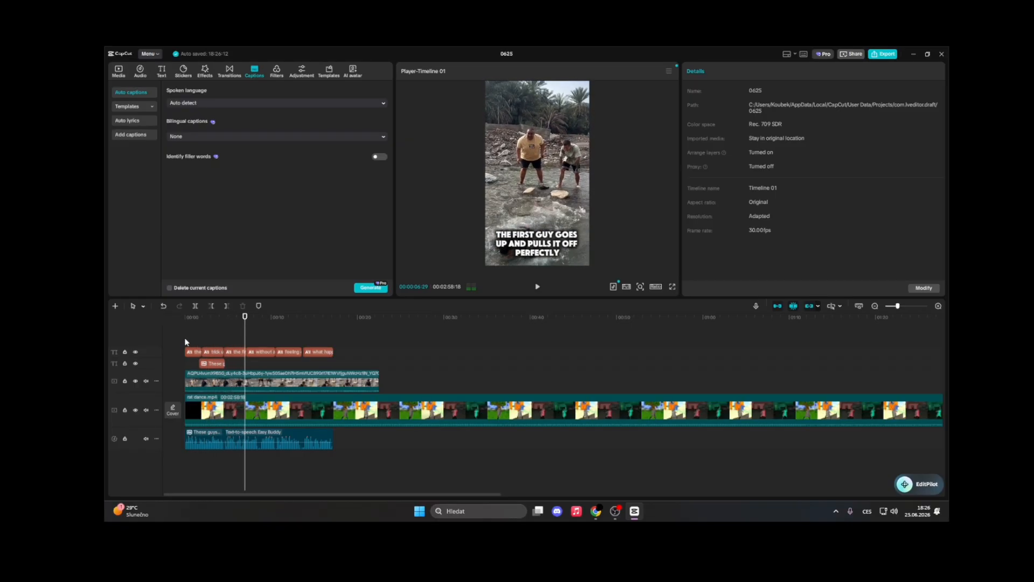
click(184, 339)
click(201, 352)
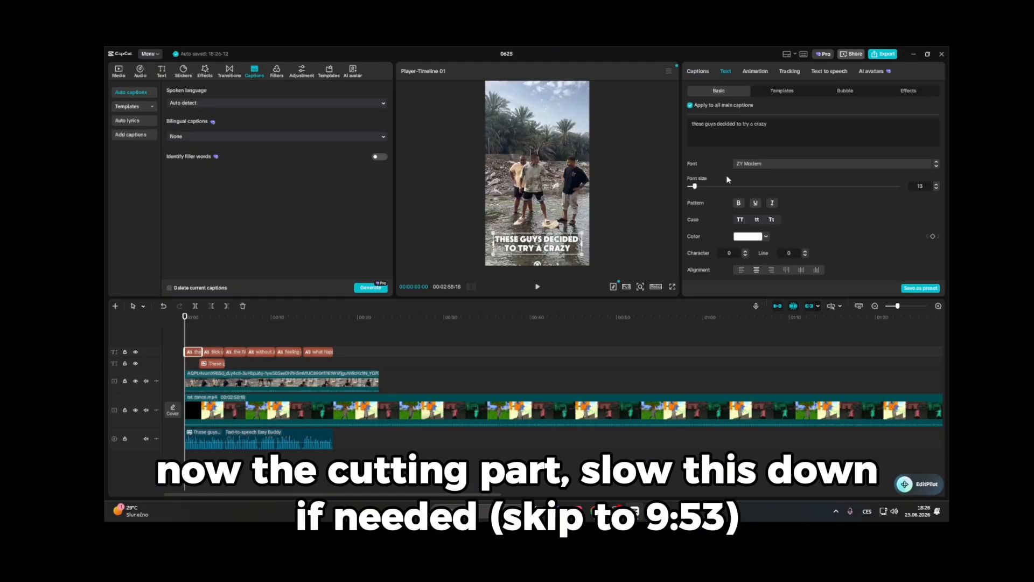
scroll(792, 205, down, 3)
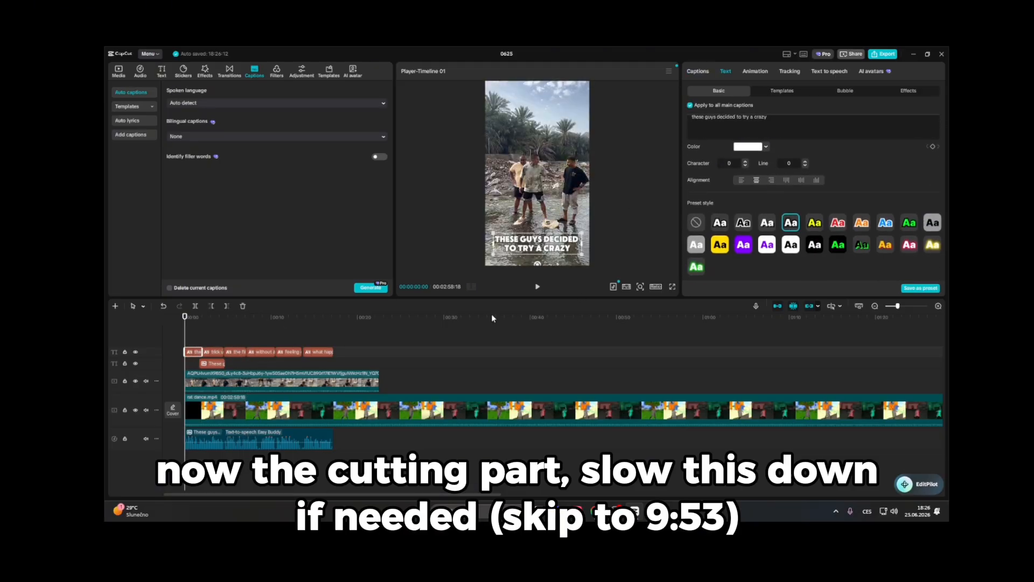
key(space)
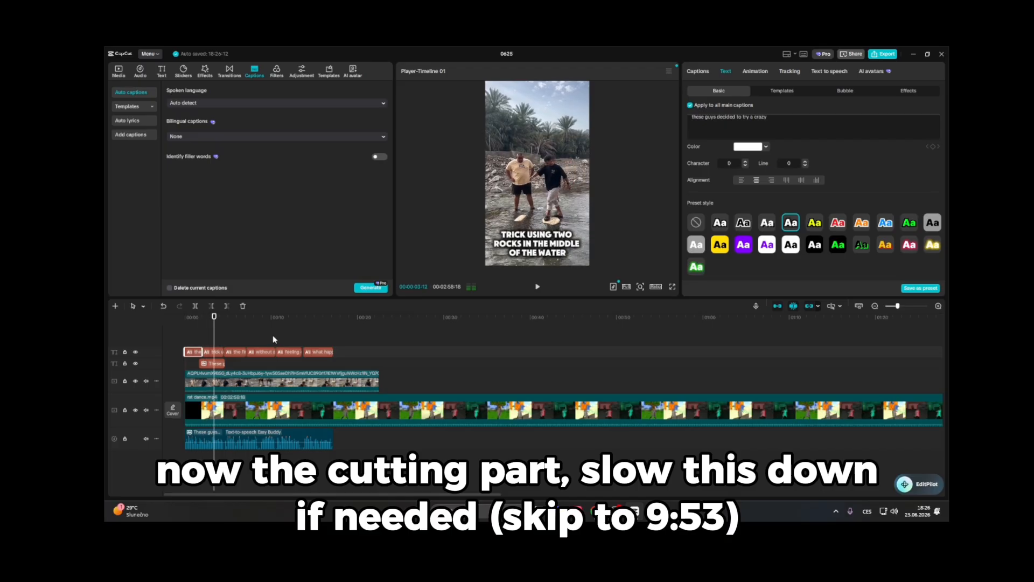
click(189, 333)
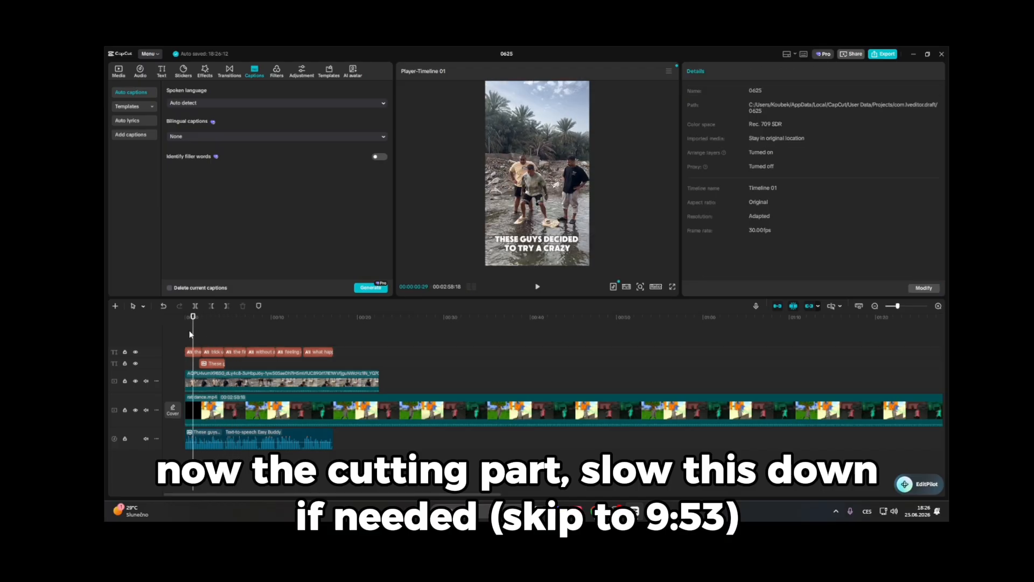
click(216, 336)
click(292, 338)
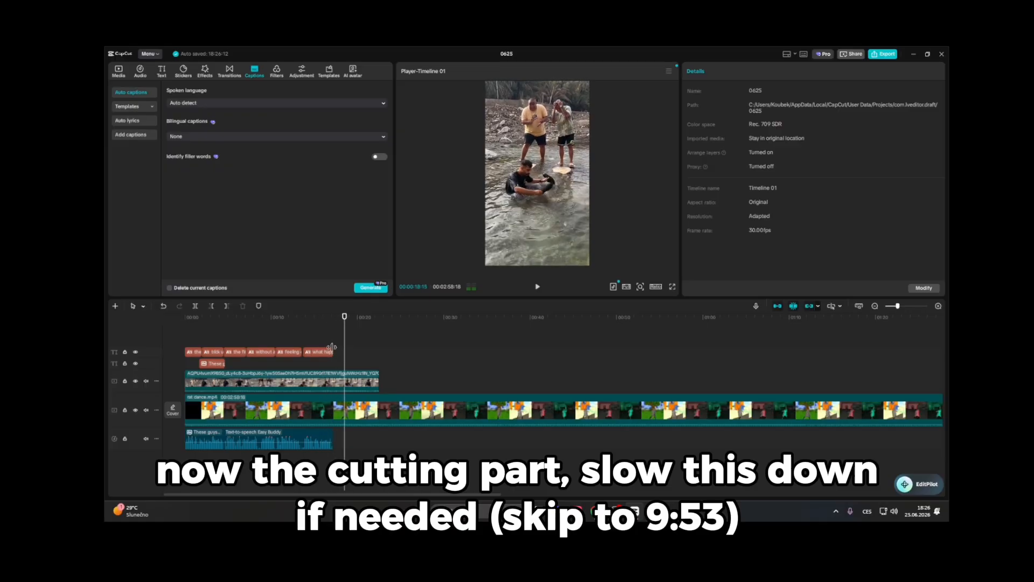
click(183, 339)
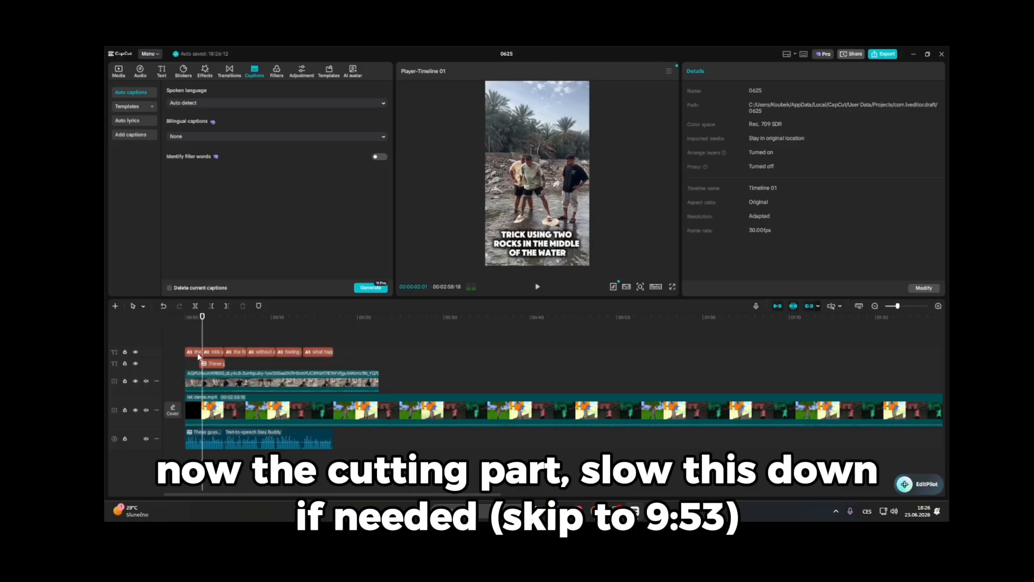
Split the overlay video clip at the playhead and copy, paste and reposition its pieces along the track
click(194, 383)
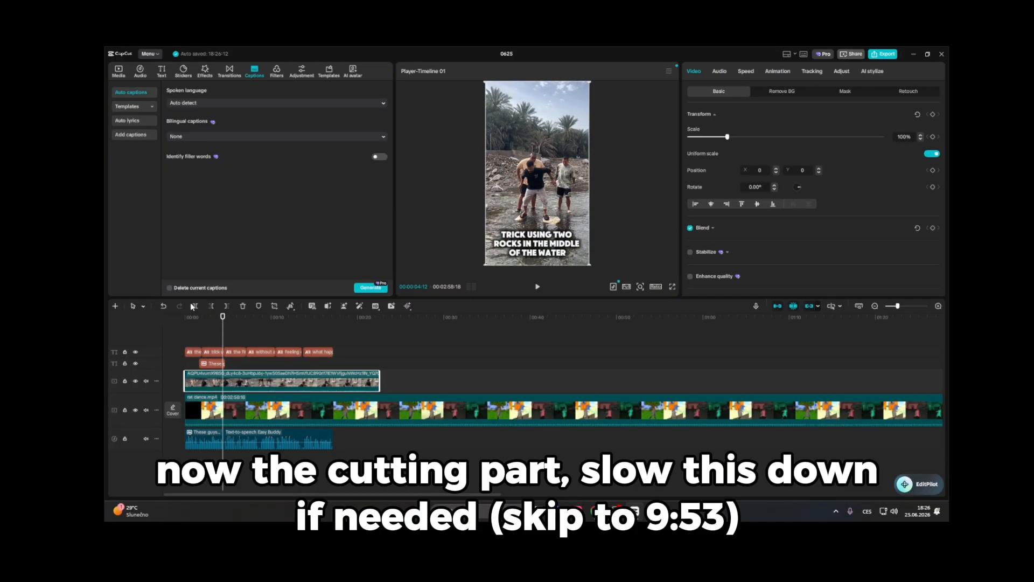
click(194, 306)
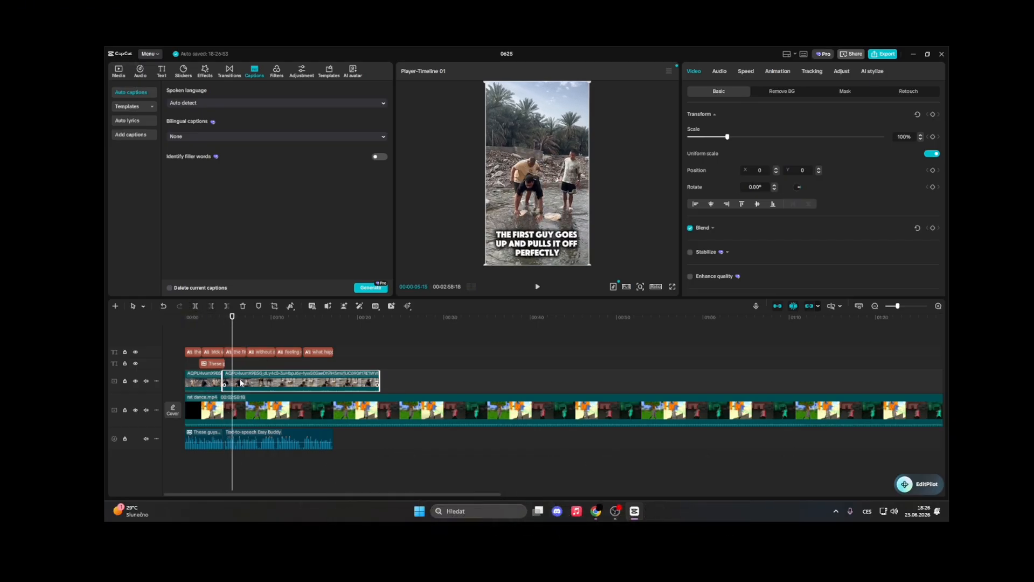
drag(240, 383, 313, 383)
click(219, 380)
key(ctrl+c)
key(ctrl+v)
drag(243, 383, 233, 386)
Play back the edited section of the timeline to check the overlay cuts
click(218, 342)
key(space)
click(217, 342)
scroll(238, 410, up, 5)
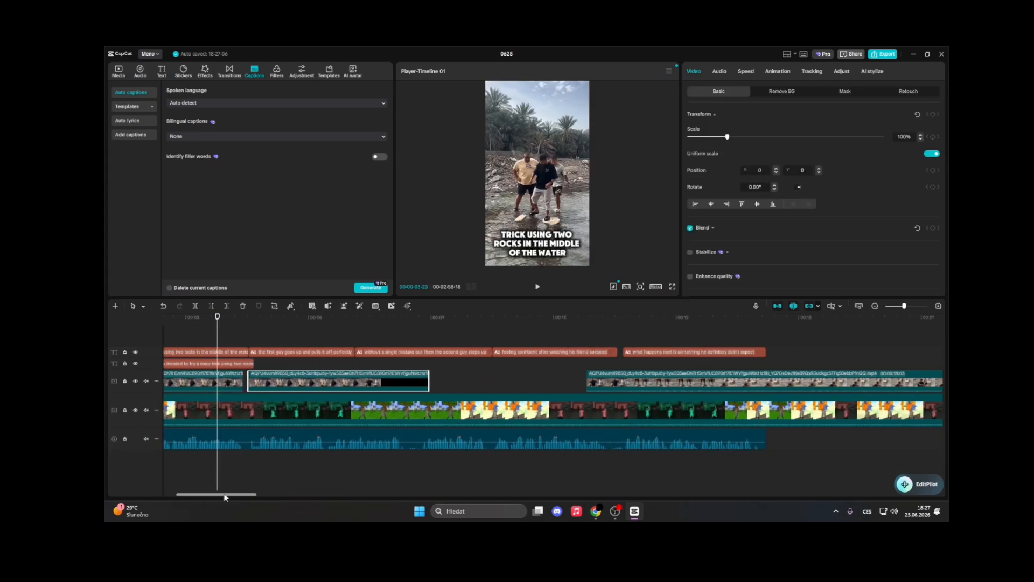
drag(381, 383, 380, 383)
click(293, 339)
key(space)
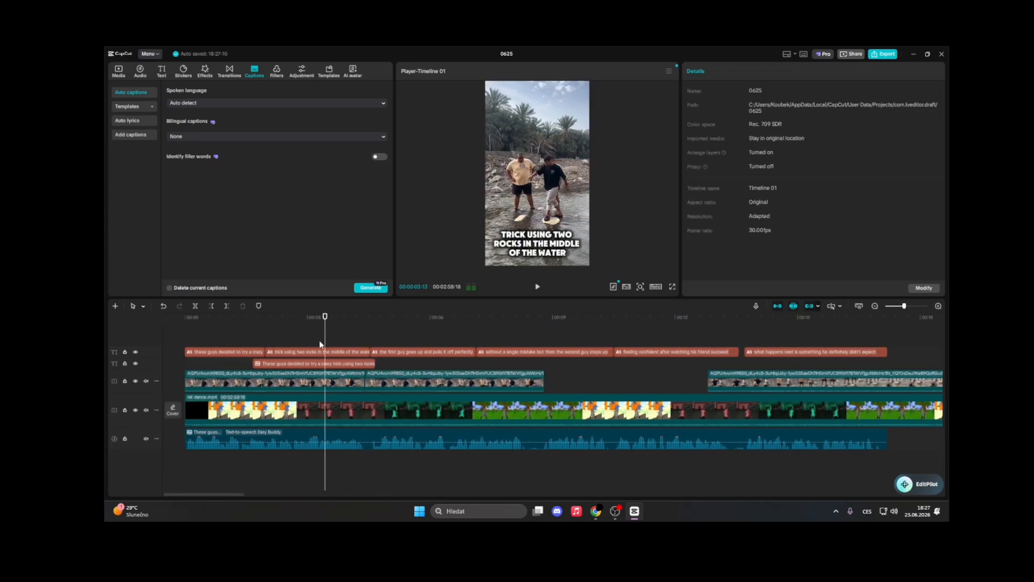
click(189, 339)
Select the captions and scale them up to 128%
click(258, 352)
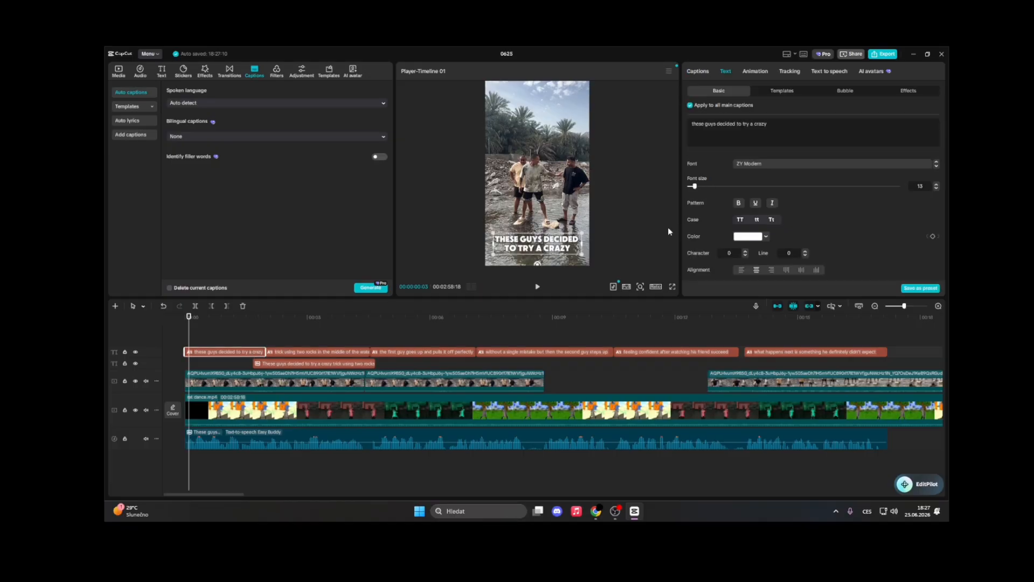
click(334, 352)
scroll(774, 188, down, 3)
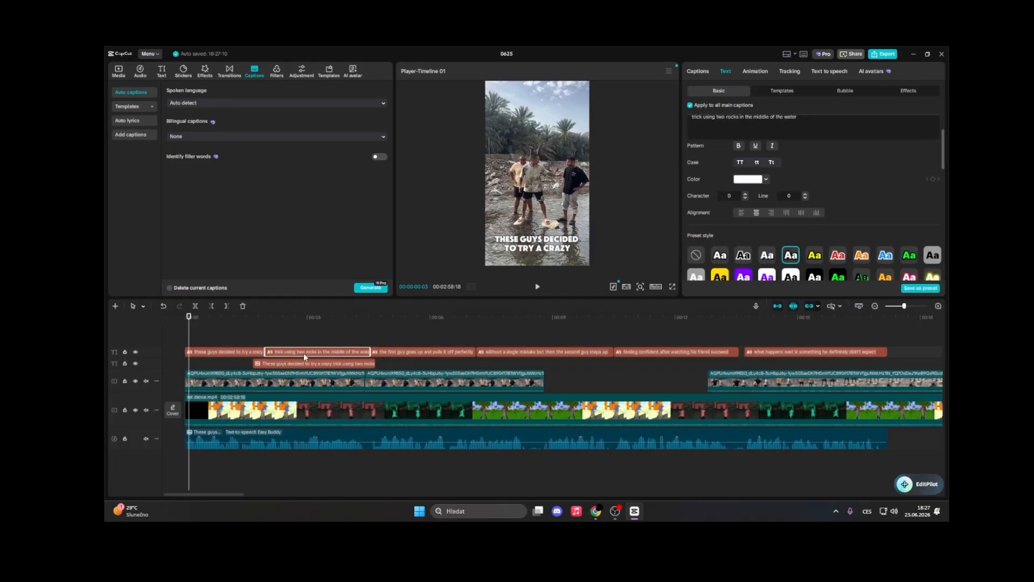
scroll(796, 219, up, 2)
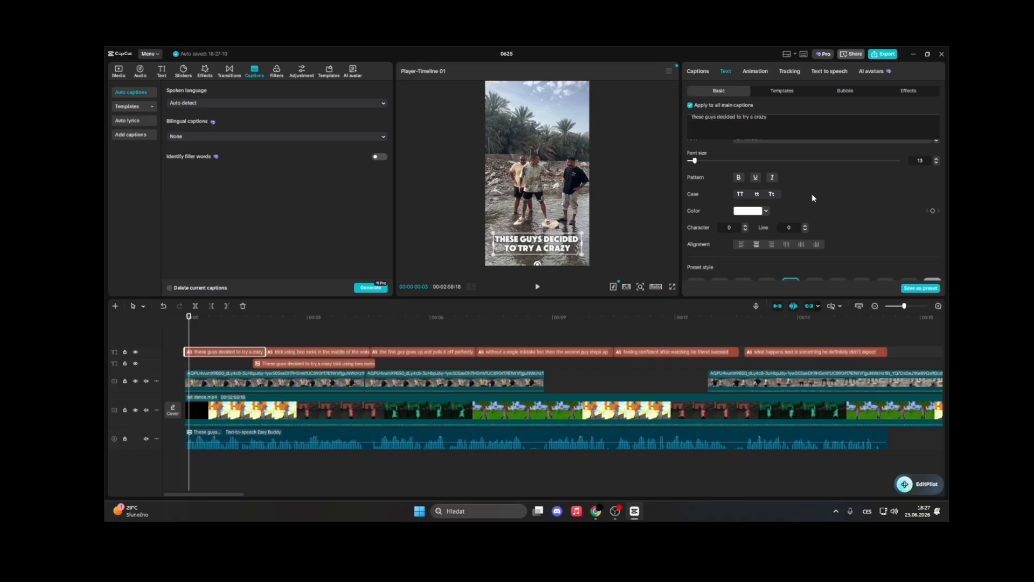
scroll(812, 193, down, 2)
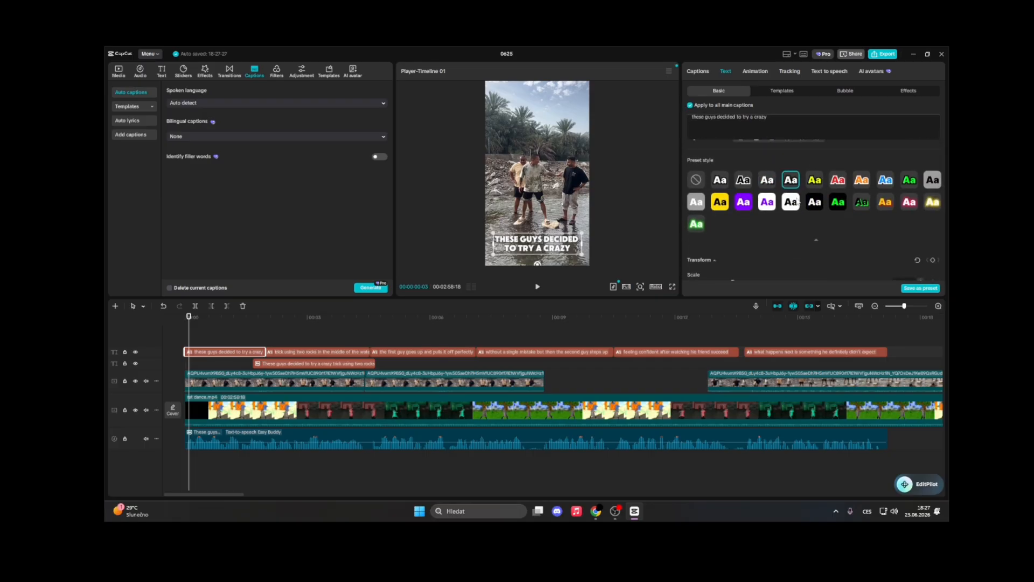
scroll(737, 248, down, 4)
drag(732, 156, 739, 158)
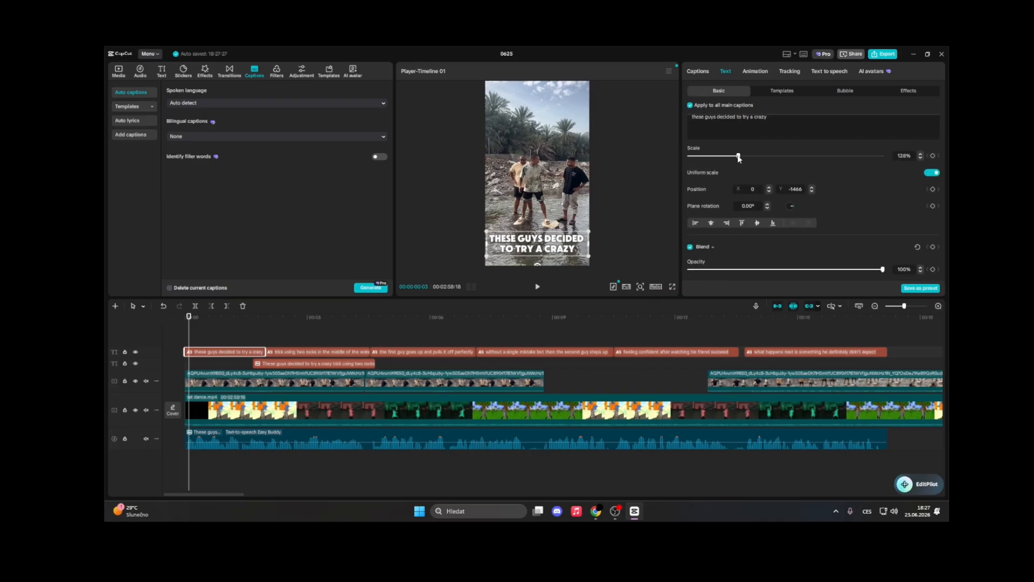
Scroll through the caption text settings and play the timeline from the start
scroll(783, 216, down, 3)
scroll(692, 202, up, 6)
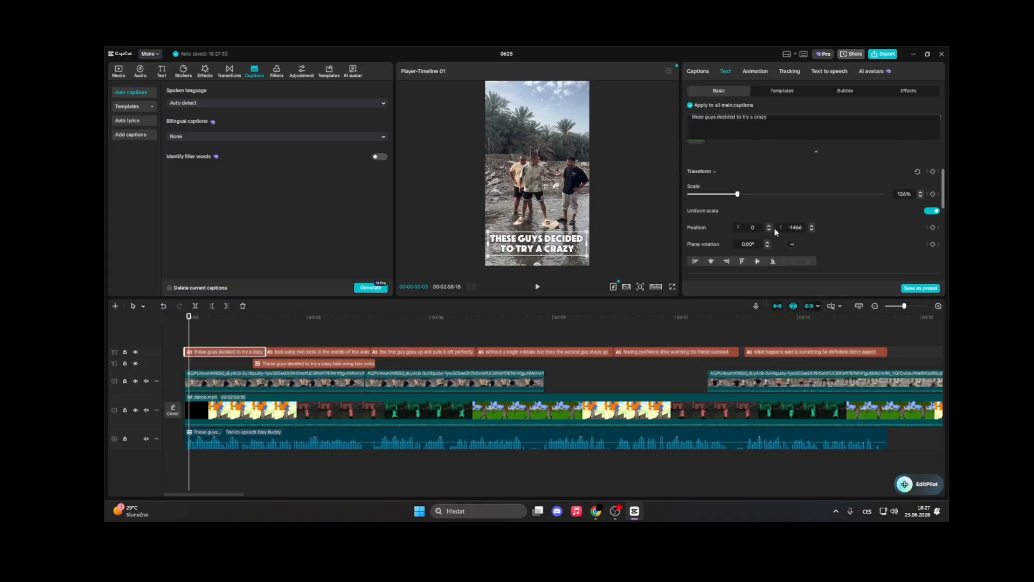
scroll(823, 236, down, 1)
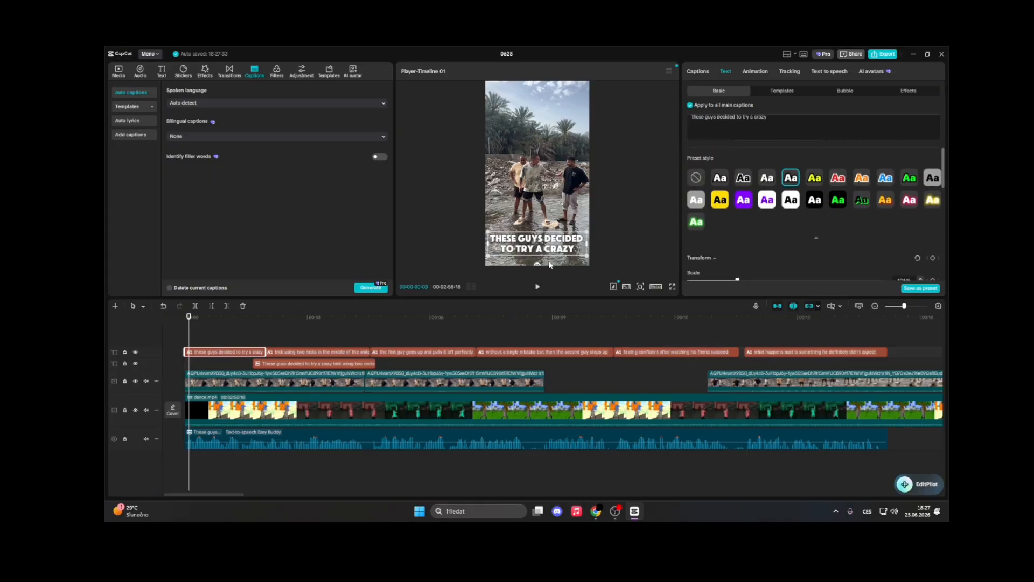
key(space)
click(263, 342)
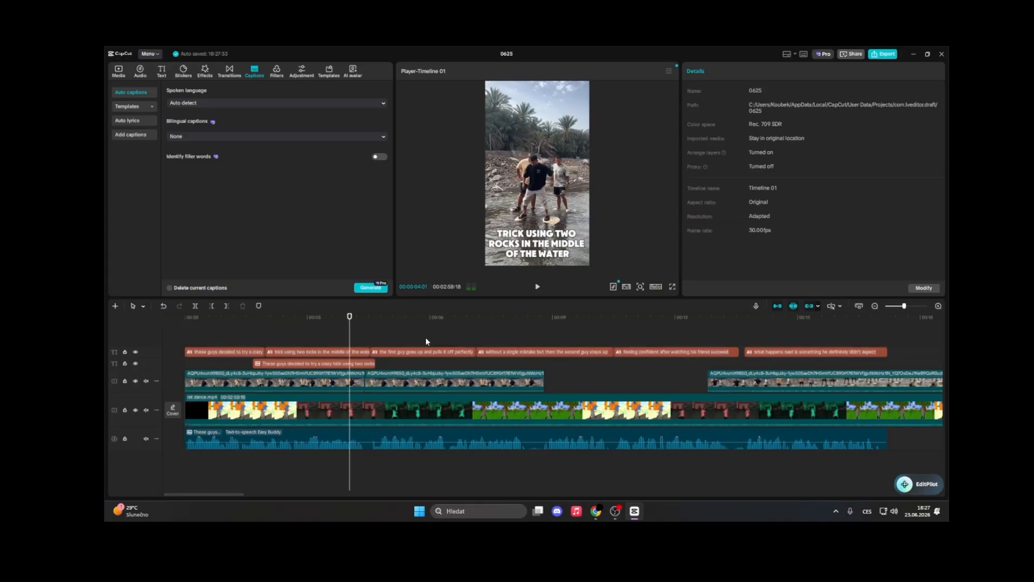
click(188, 339)
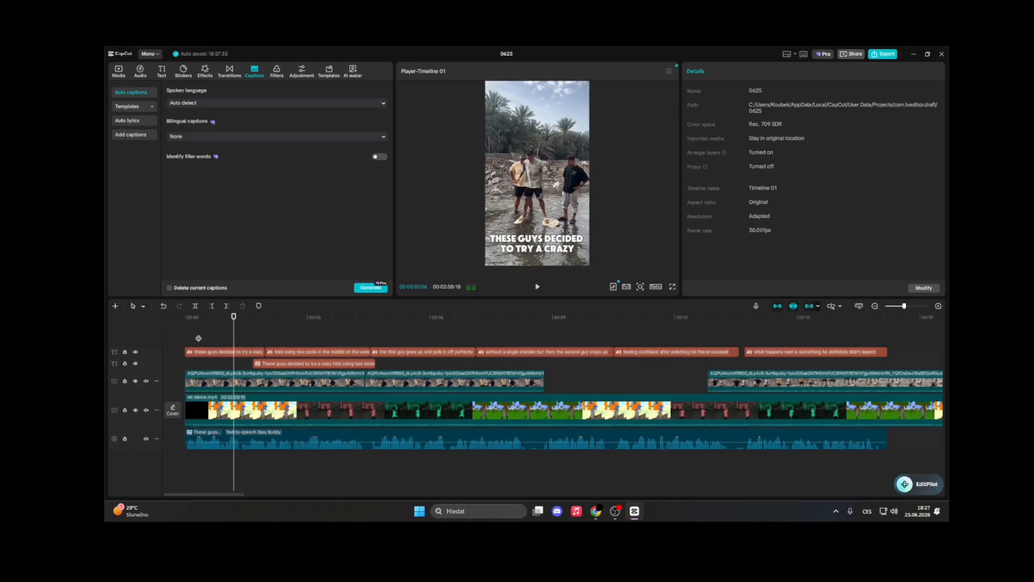
Select the captions and browse the In and Out caption animation presets
click(185, 343)
click(290, 351)
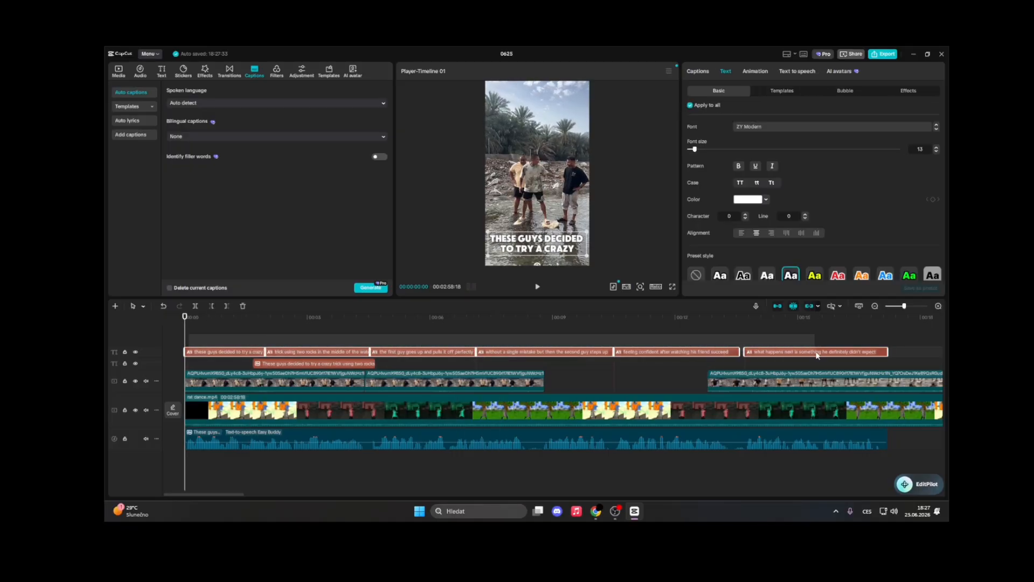
click(719, 72)
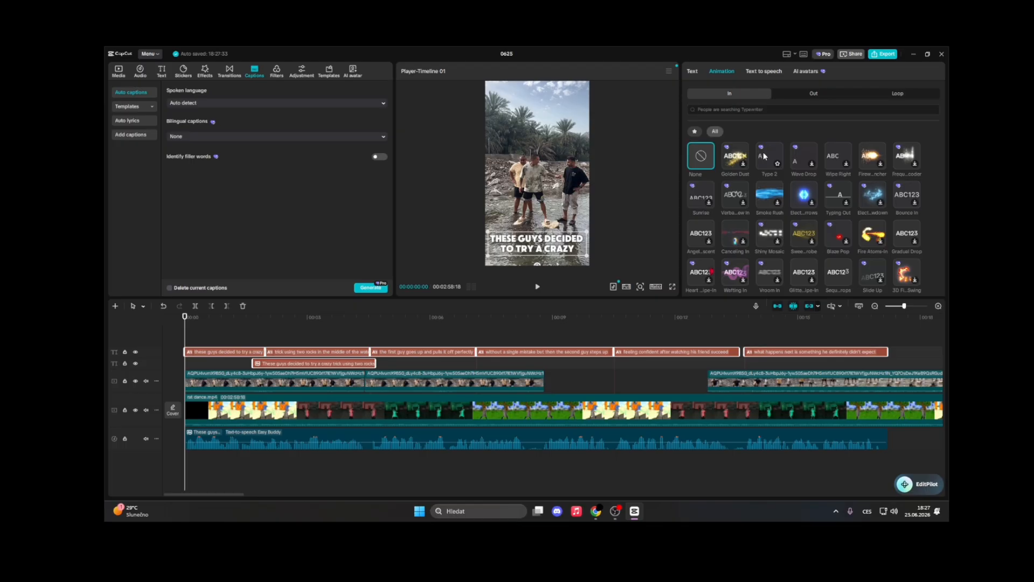
click(810, 96)
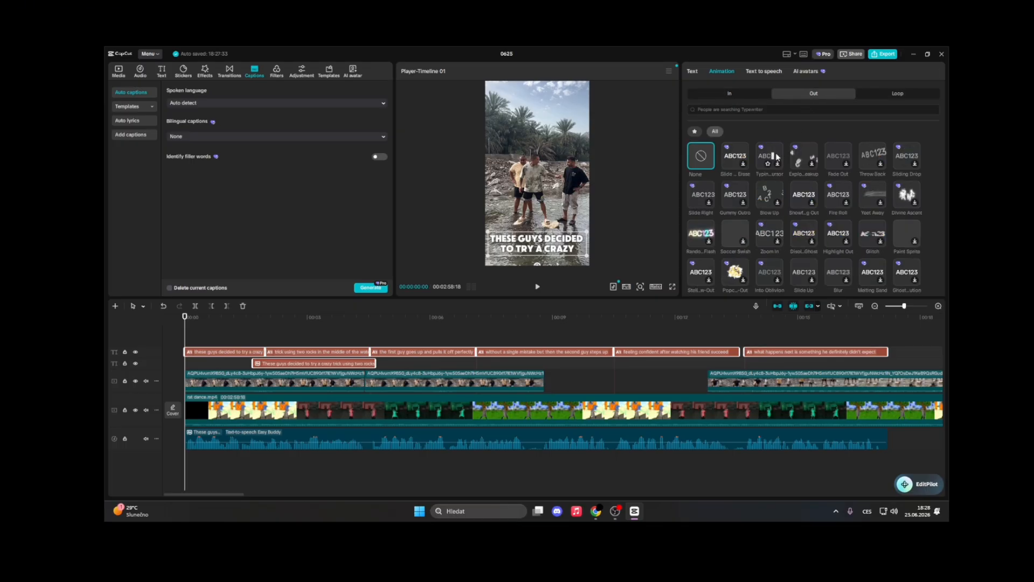
click(729, 94)
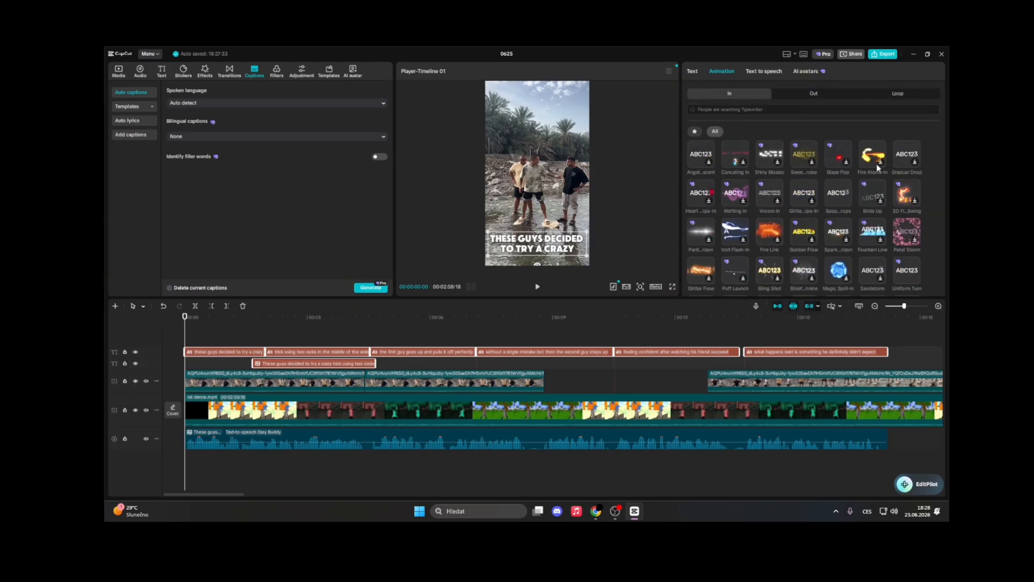
scroll(770, 230, down, 3)
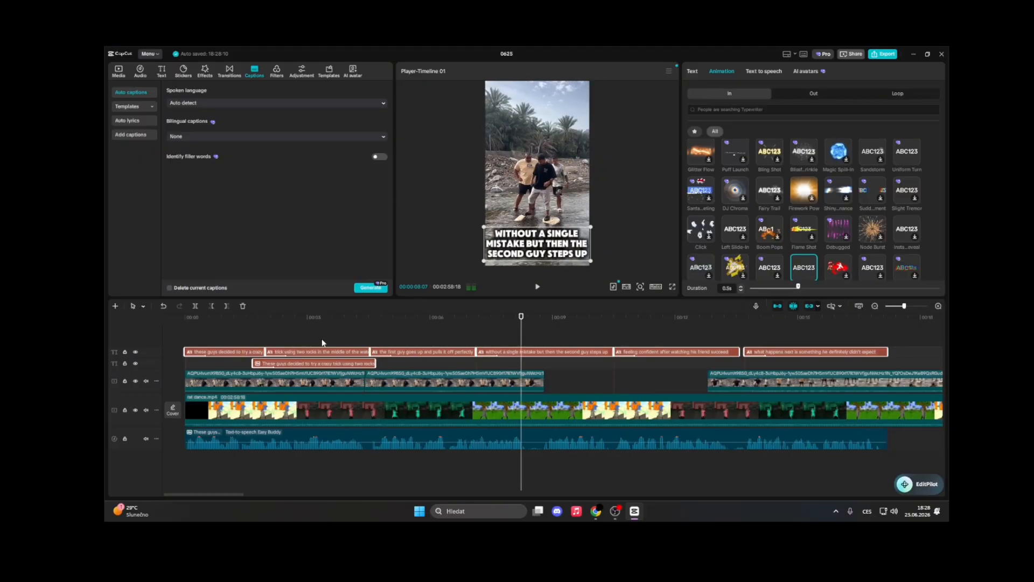
click(277, 340)
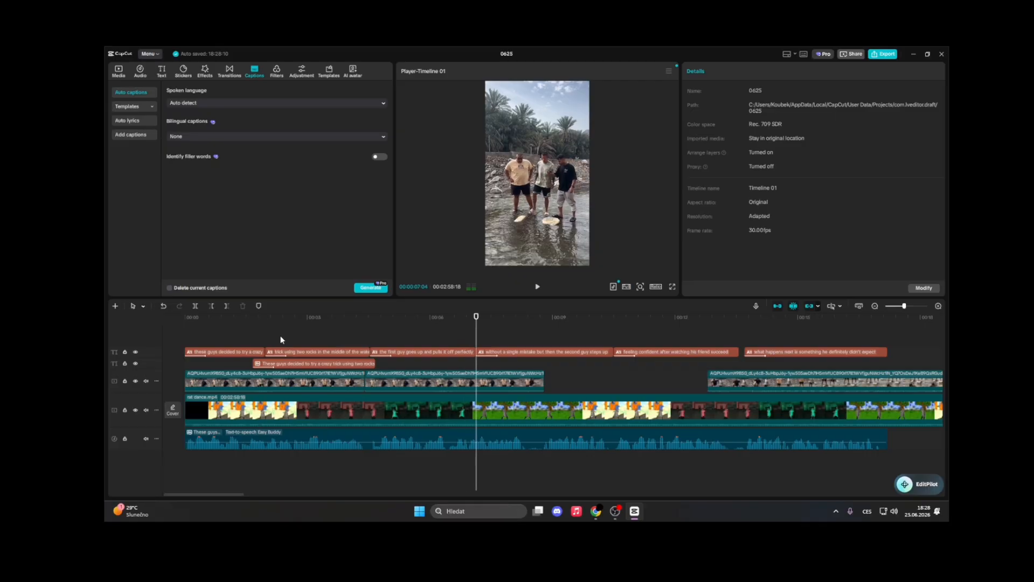
Delete the short overlay segment at the playhead, then undo the deletion
click(532, 381)
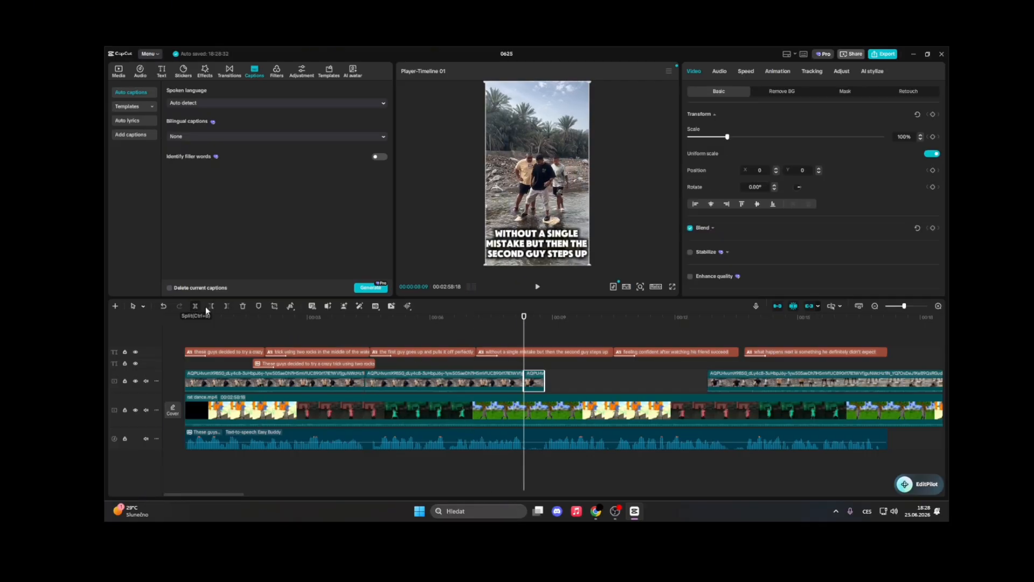
key(Delete)
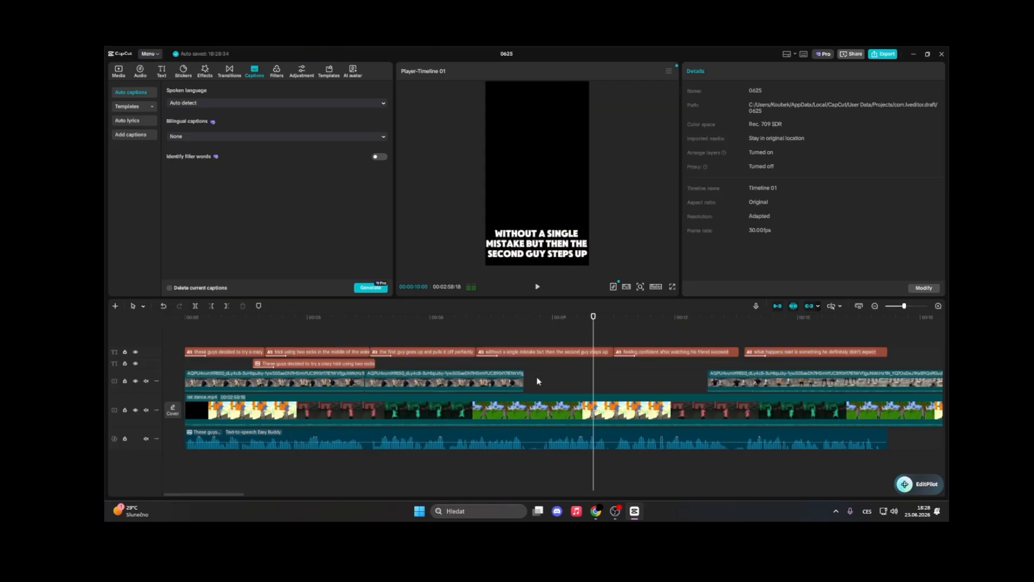
click(522, 371)
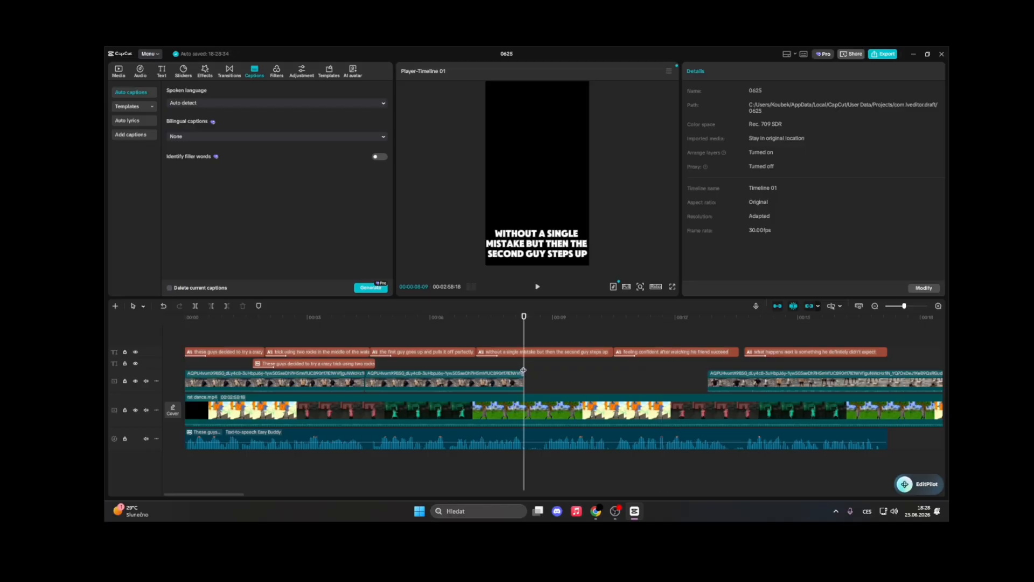
key(ctrl+z)
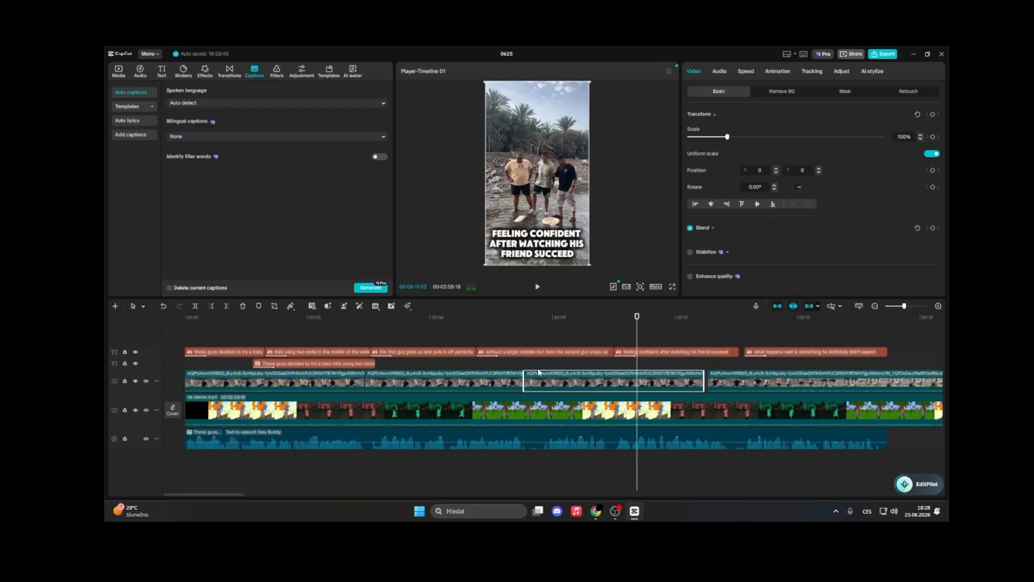
Delete the overlay piece before the playhead and slide the remaining piece left to close the gap, then play it
click(620, 370)
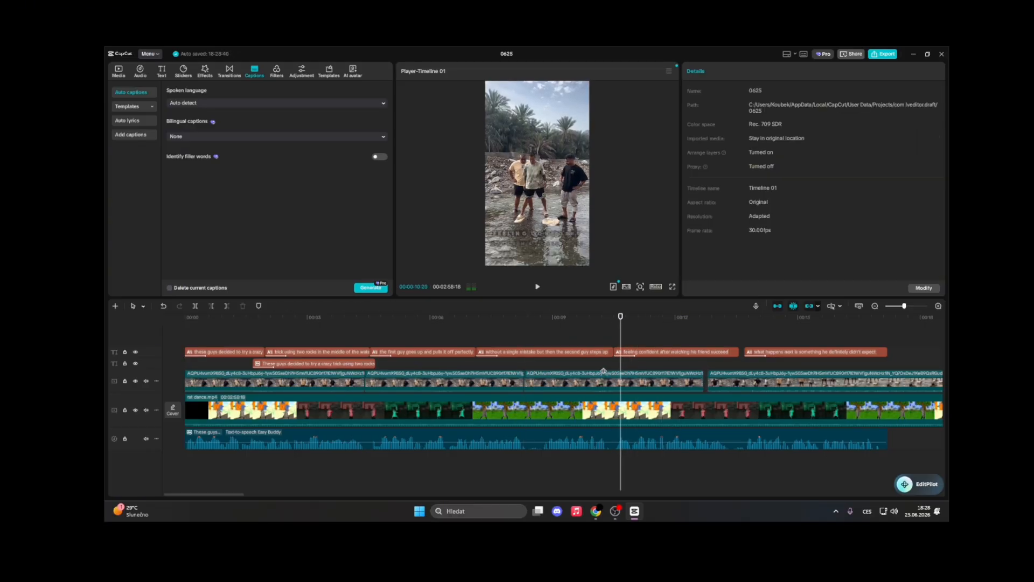
click(604, 372)
click(548, 385)
key(Delete)
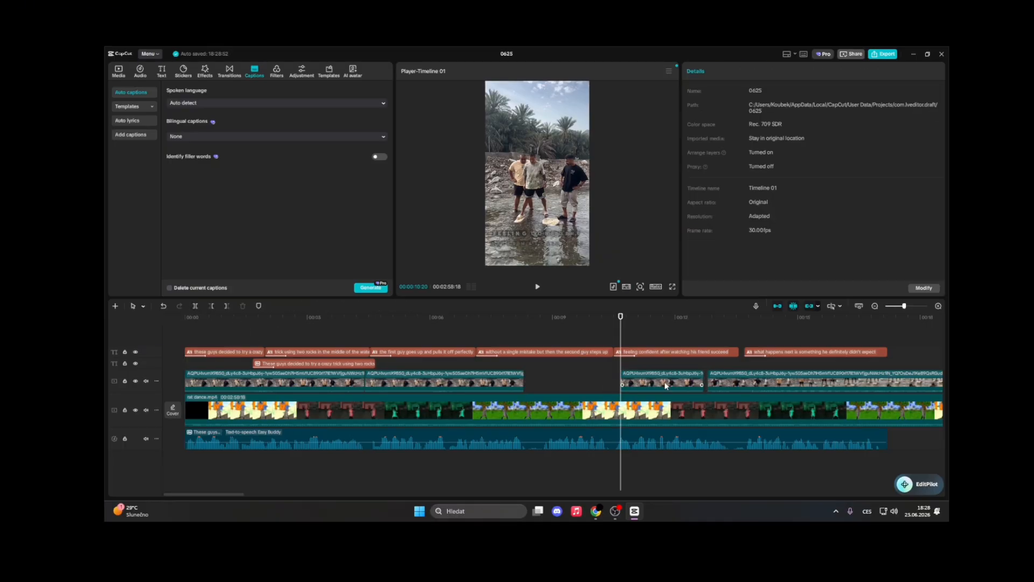
drag(651, 377, 551, 379)
click(514, 366)
key(space)
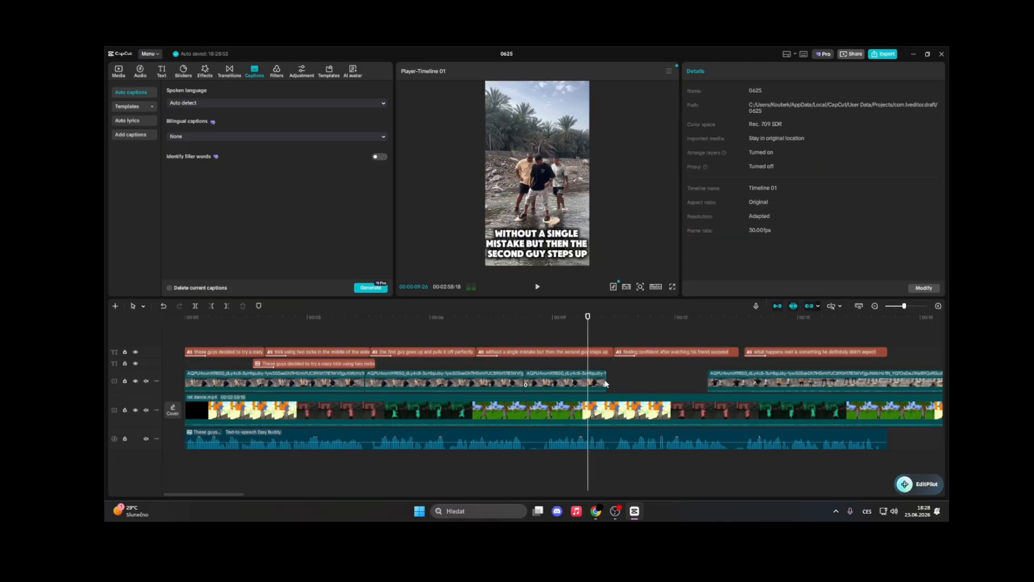
Split the overlay clip at the playhead
click(604, 380)
click(570, 370)
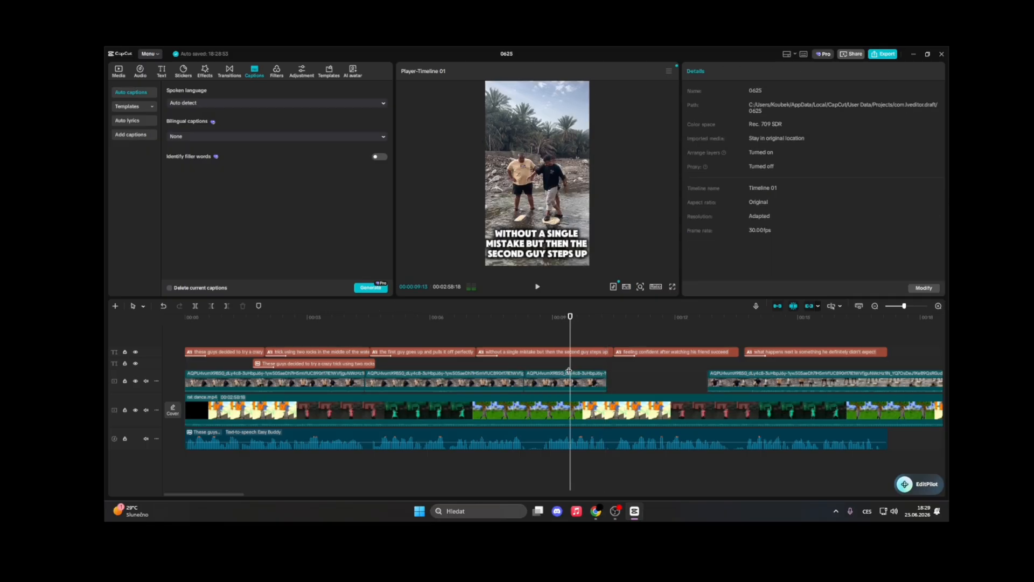
click(574, 381)
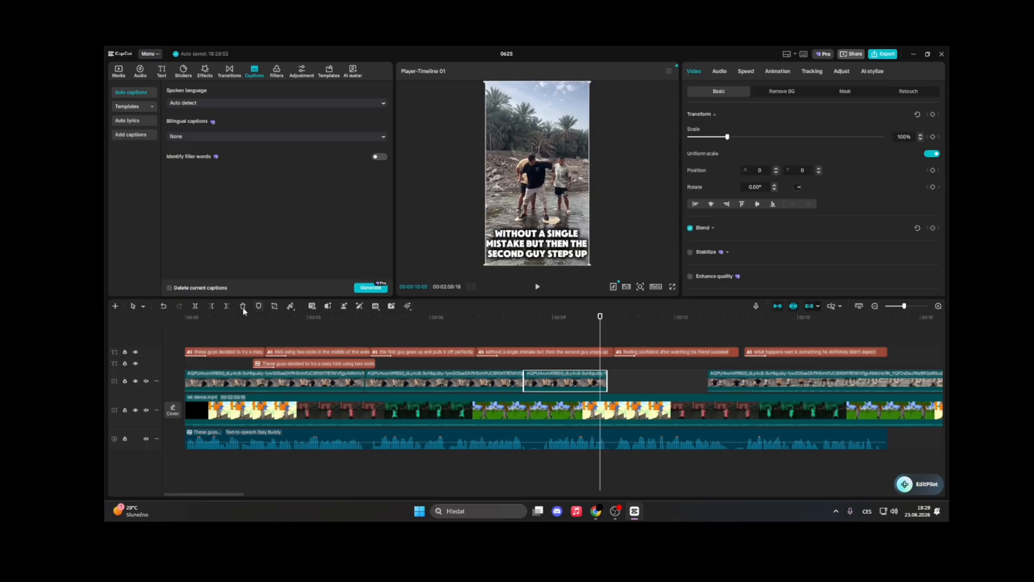
click(197, 306)
right_click(558, 380)
mouse_move(607, 313)
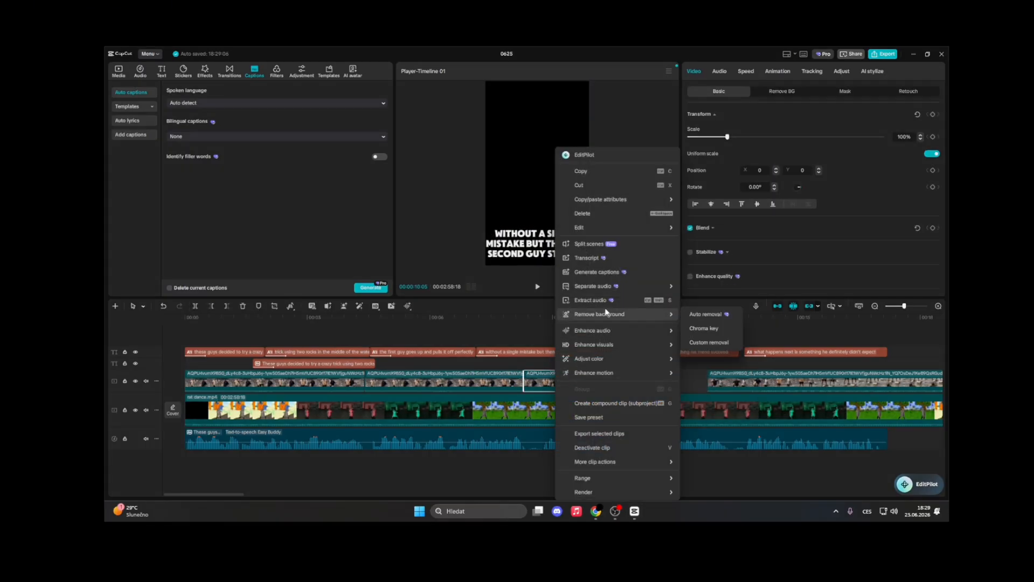
click(545, 377)
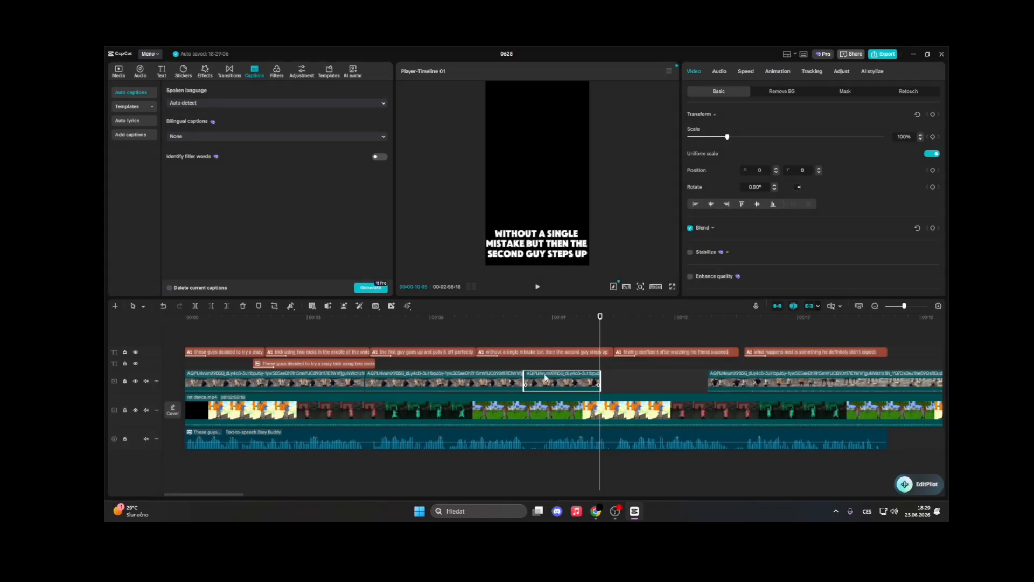
right_click(546, 377)
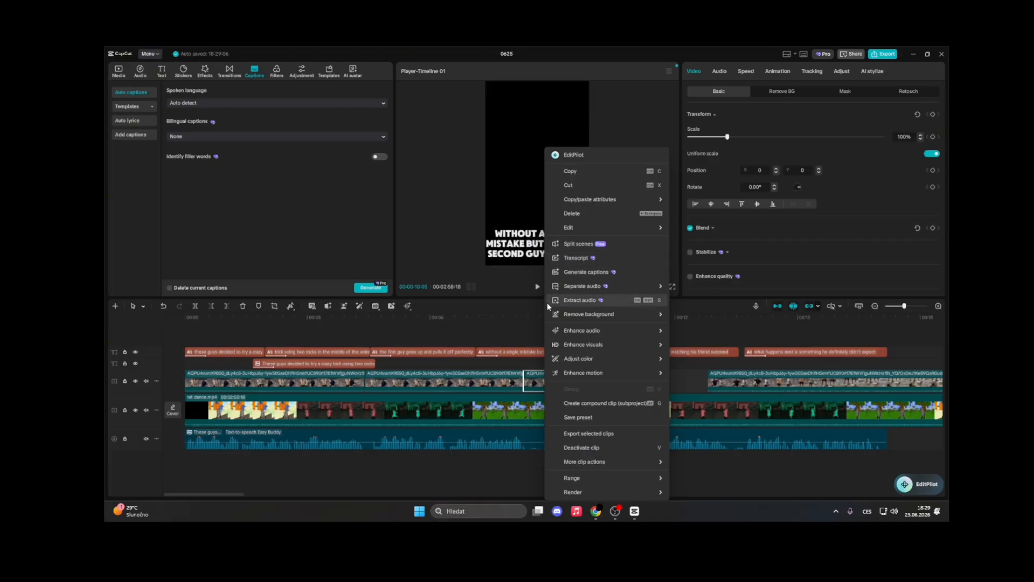
mouse_move(550, 318)
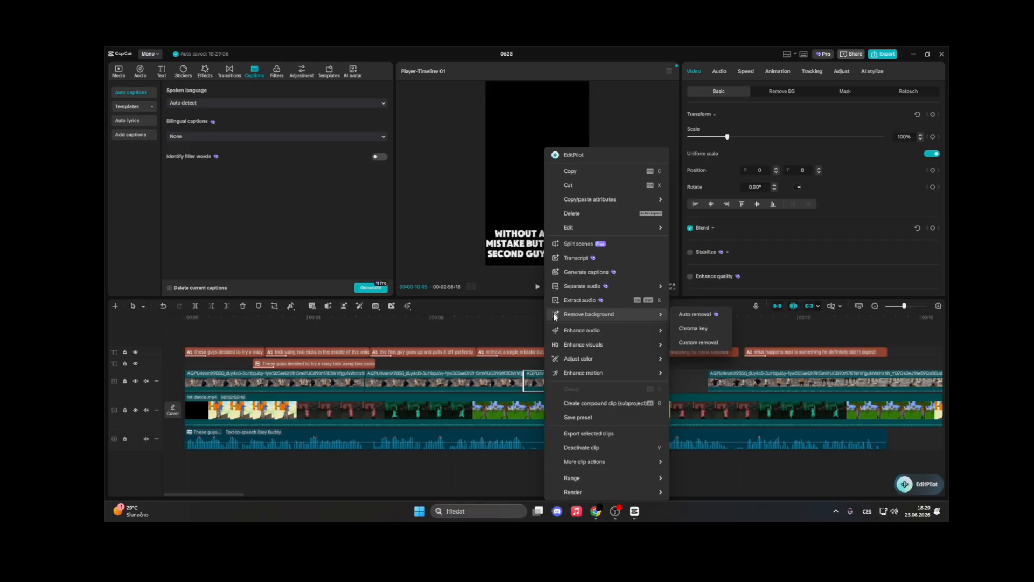
click(486, 329)
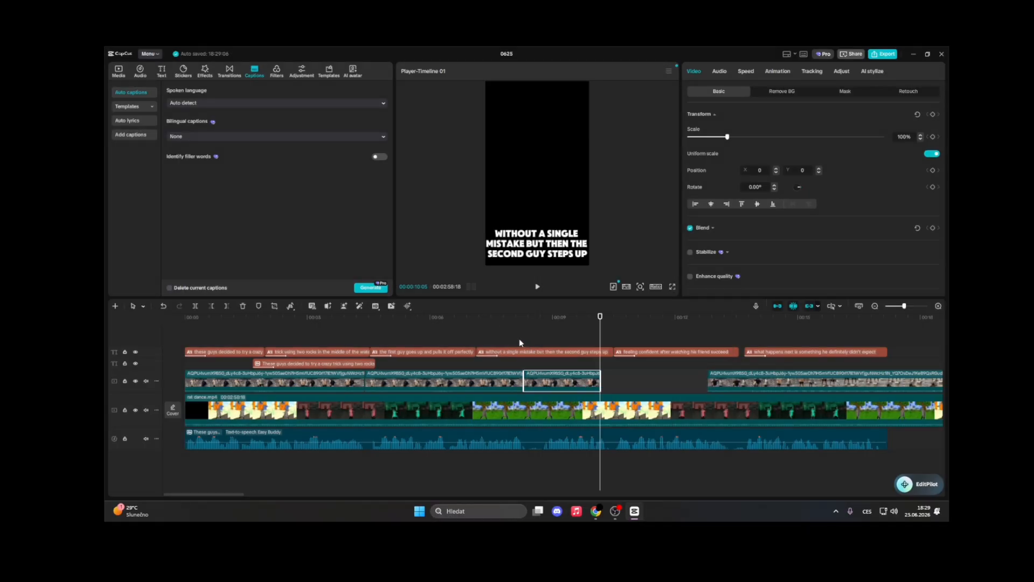
Select the split overlay piece and slow it down to 0.49x speed
click(520, 344)
key(space)
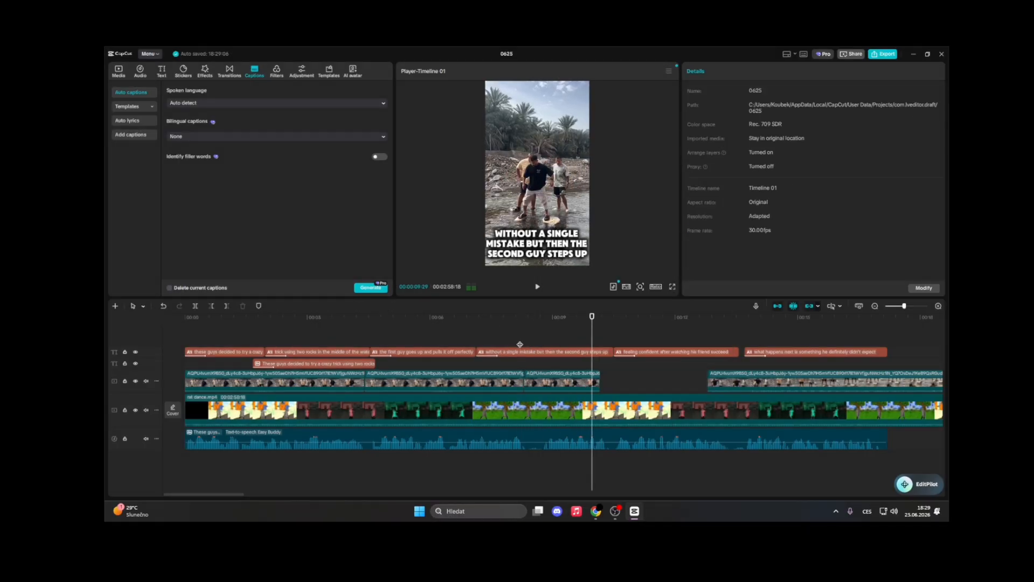
key(space)
click(564, 377)
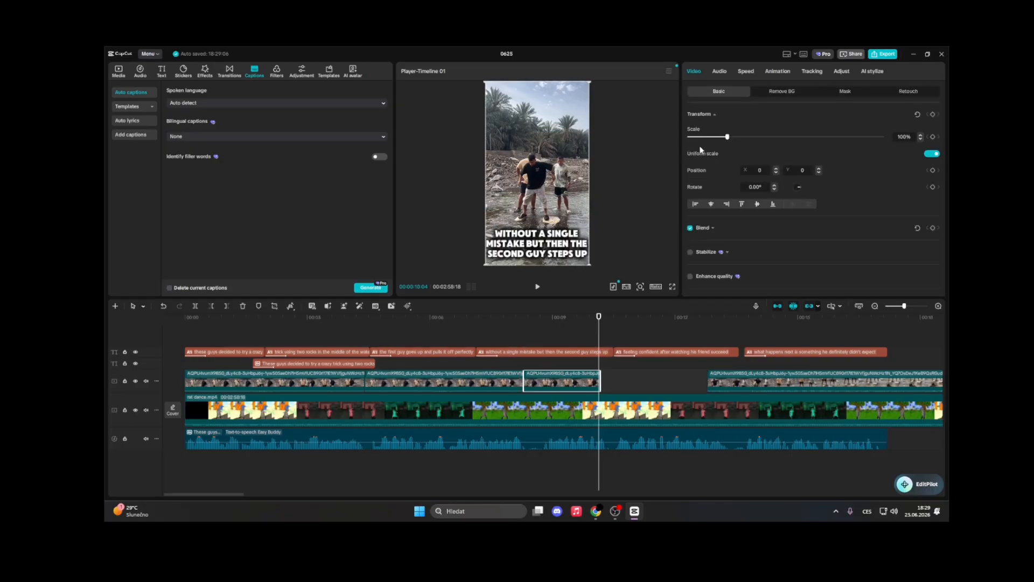
drag(706, 129, 707, 130)
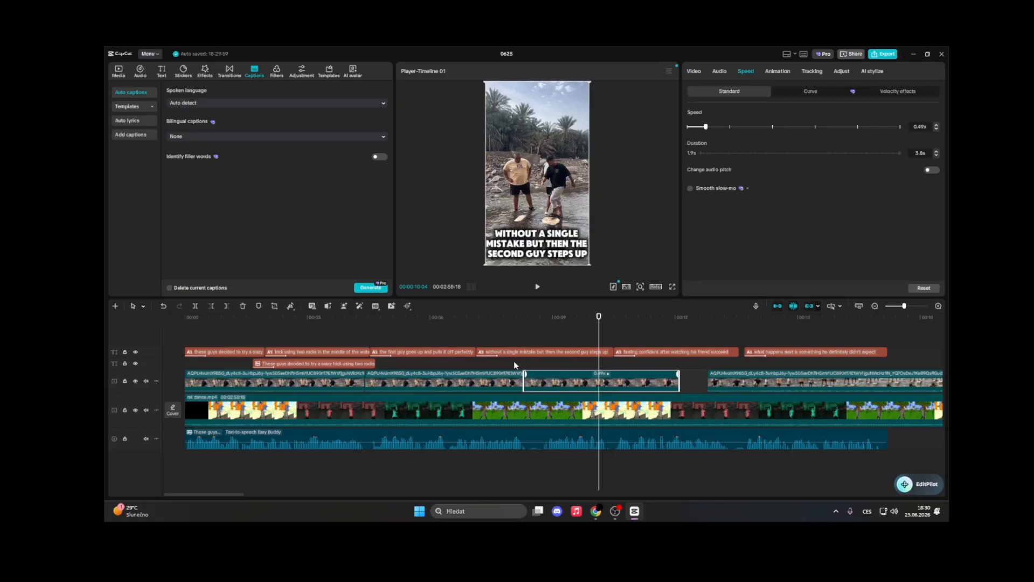
Play back the slowed overlay section to review it
click(522, 360)
key(space)
key(space)
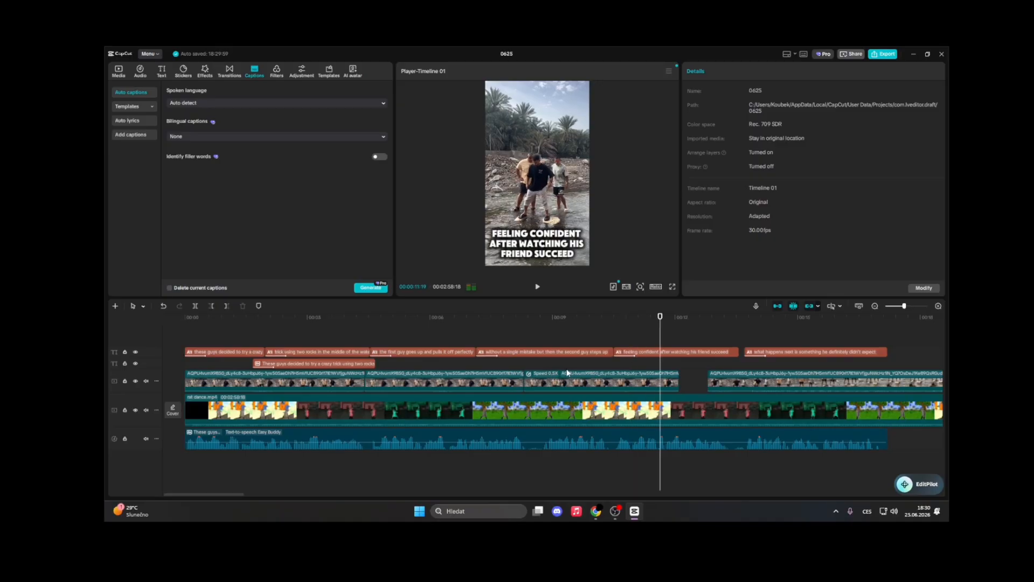
key(space)
click(594, 362)
key(space)
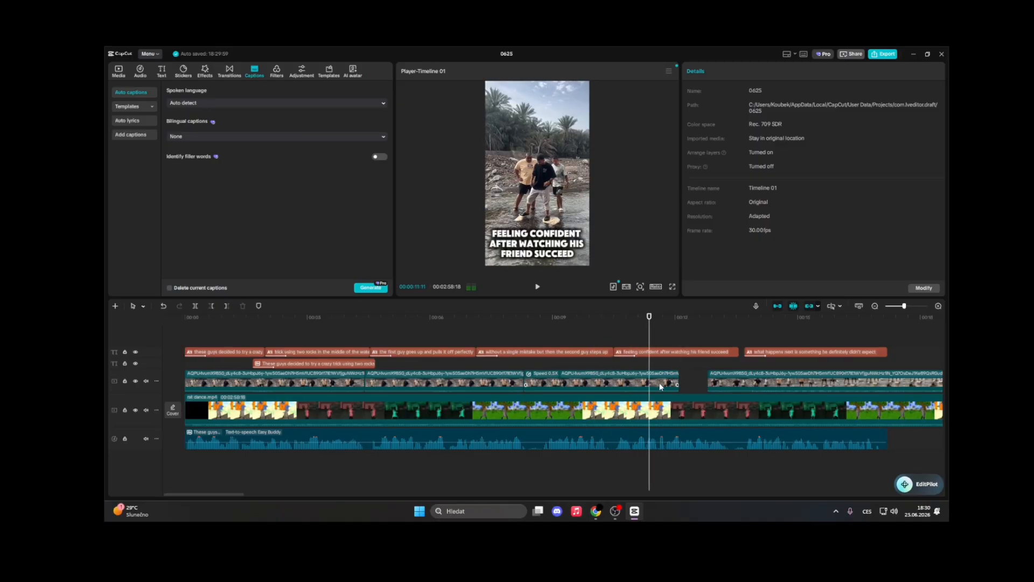
Lengthen the slowed overlay piece slightly at its end and play it back
key(space)
drag(678, 381, 688, 380)
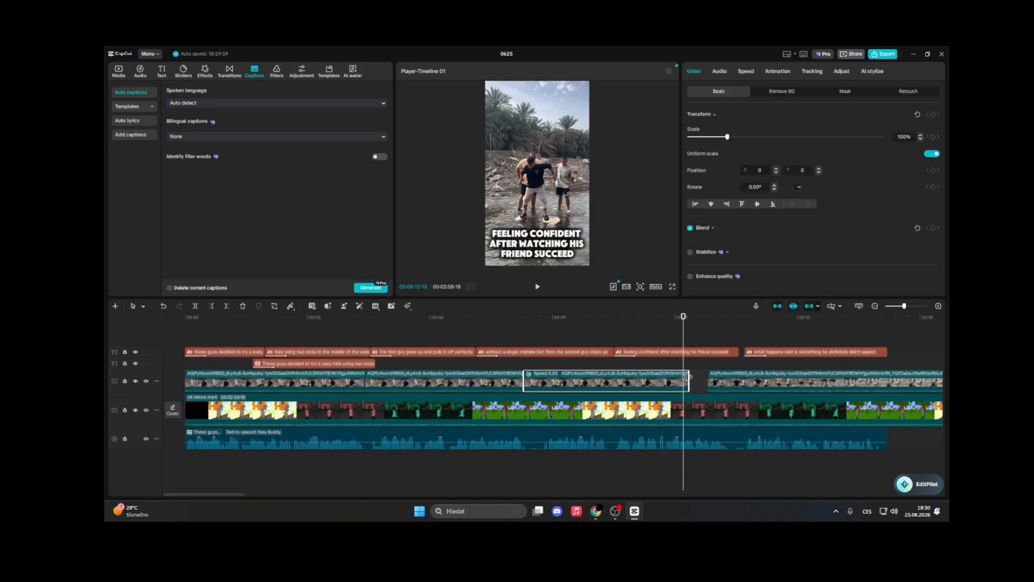
key(space)
key(space)
click(669, 366)
key(space)
key(space)
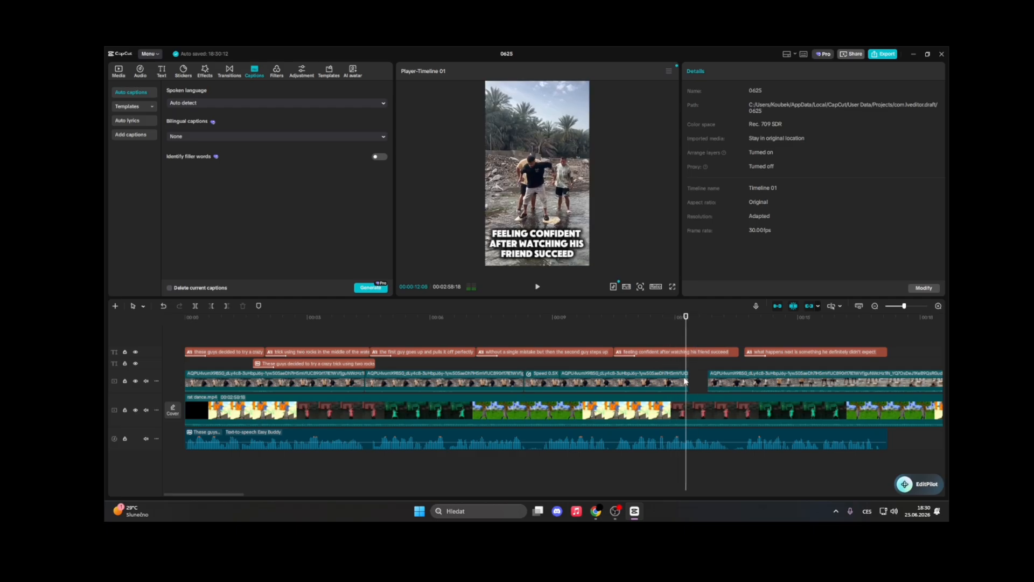
Split the overlay at the playhead and delete the trailing piece
click(664, 378)
click(196, 306)
key(Delete)
Move the following overlay clip further right along the track and play the timeline
drag(768, 381, 947, 384)
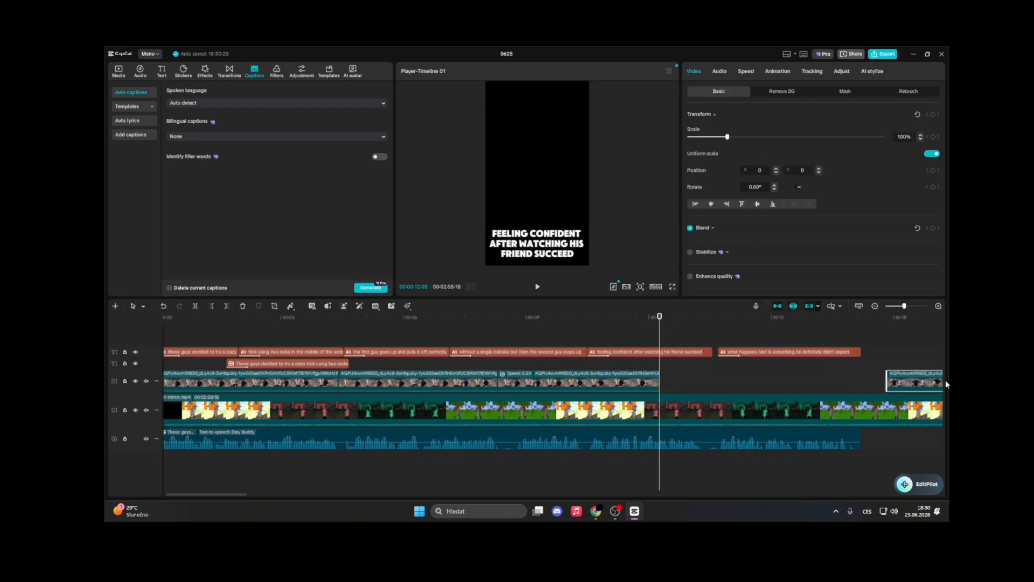
click(335, 342)
key(space)
key(space)
Copy an earlier overlay segment and paste it right after the slowed piece, aligning it to that clip's end
right_click(411, 380)
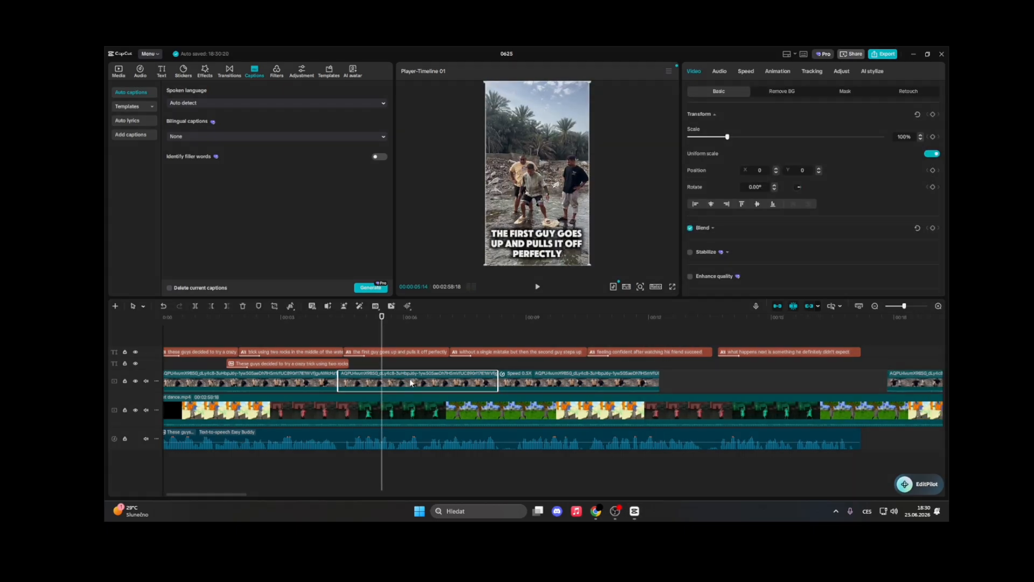
click(437, 185)
key(ctrl+z)
right_click(413, 381)
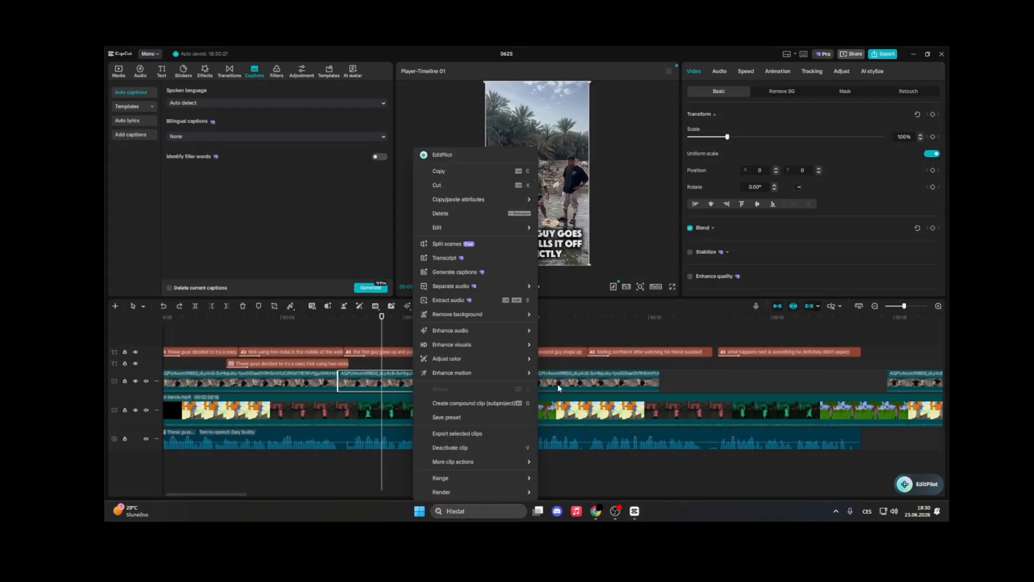
click(673, 378)
key(ctrl+v)
drag(706, 381, 692, 380)
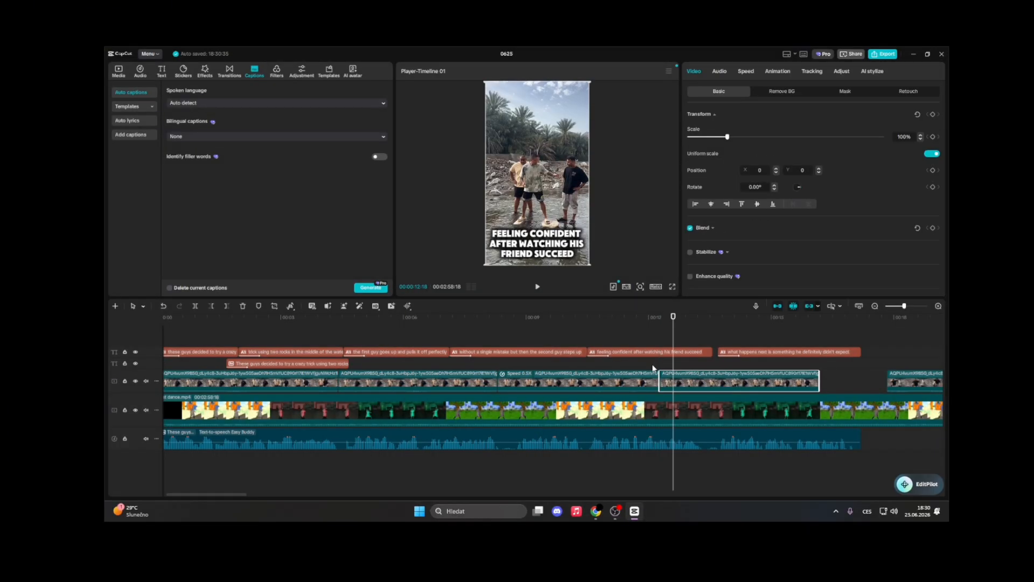
Slow the pasted overlay clip to 0.4x speed and play the timeline
click(720, 71)
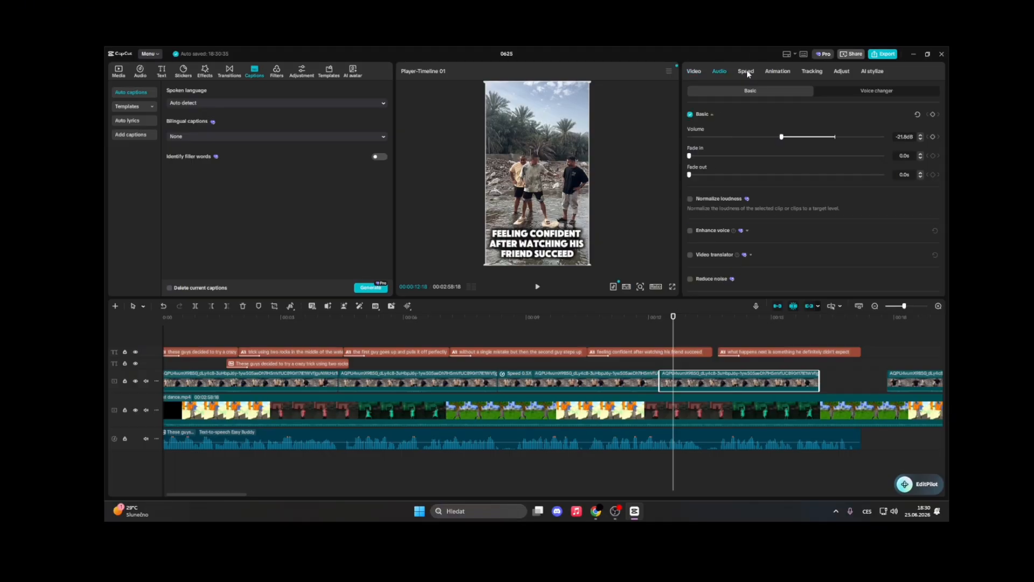
click(747, 72)
drag(729, 127, 710, 131)
click(647, 378)
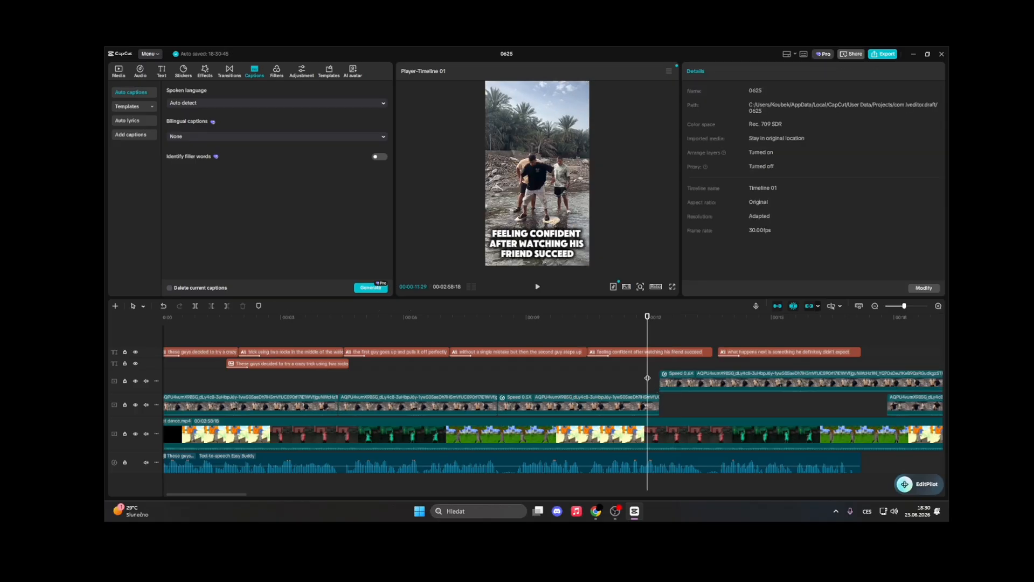
key(space)
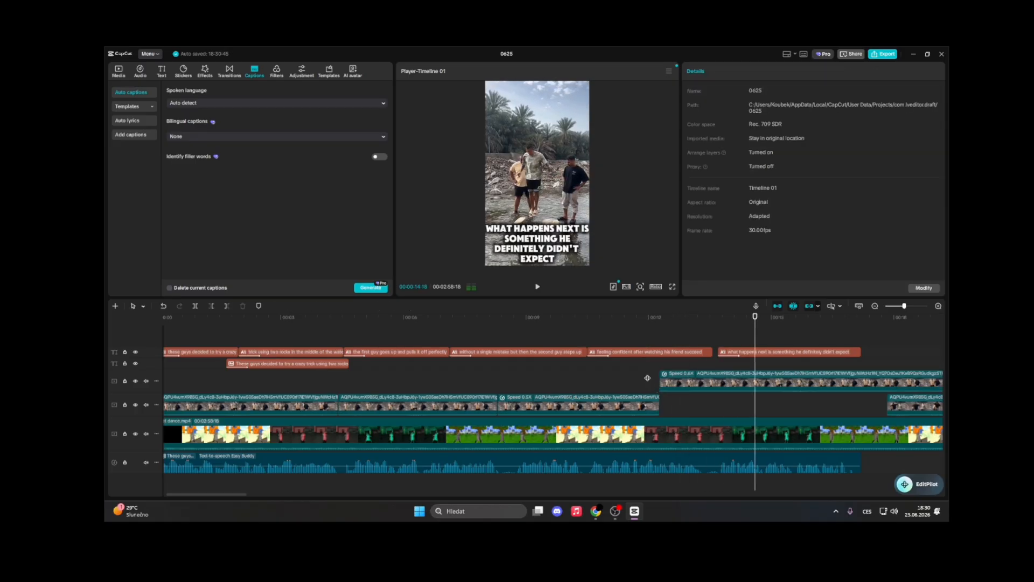
Trim the slowed clip's end and move it back onto the overlay track right after the preceding piece, then play it
click(648, 378)
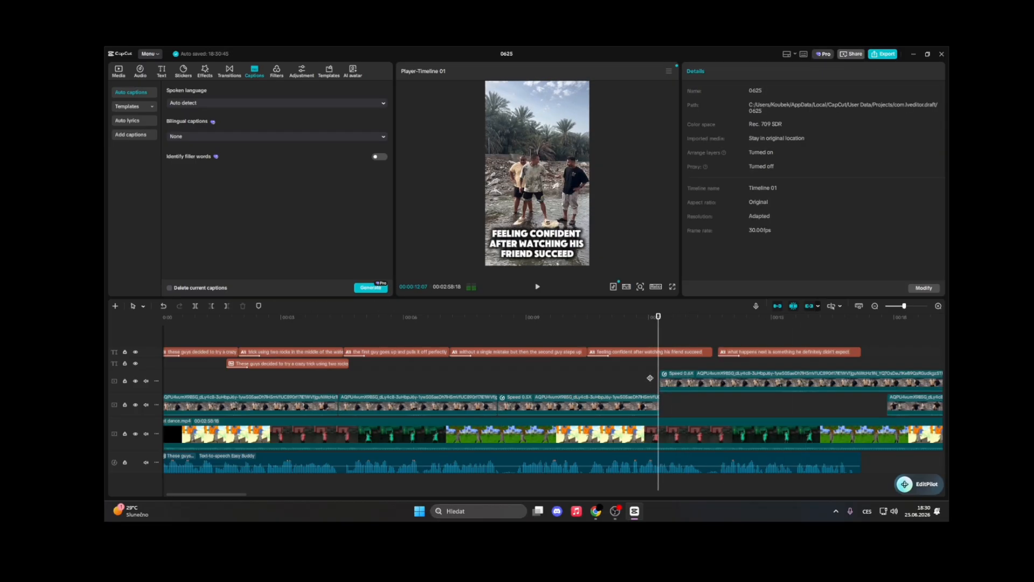
click(574, 377)
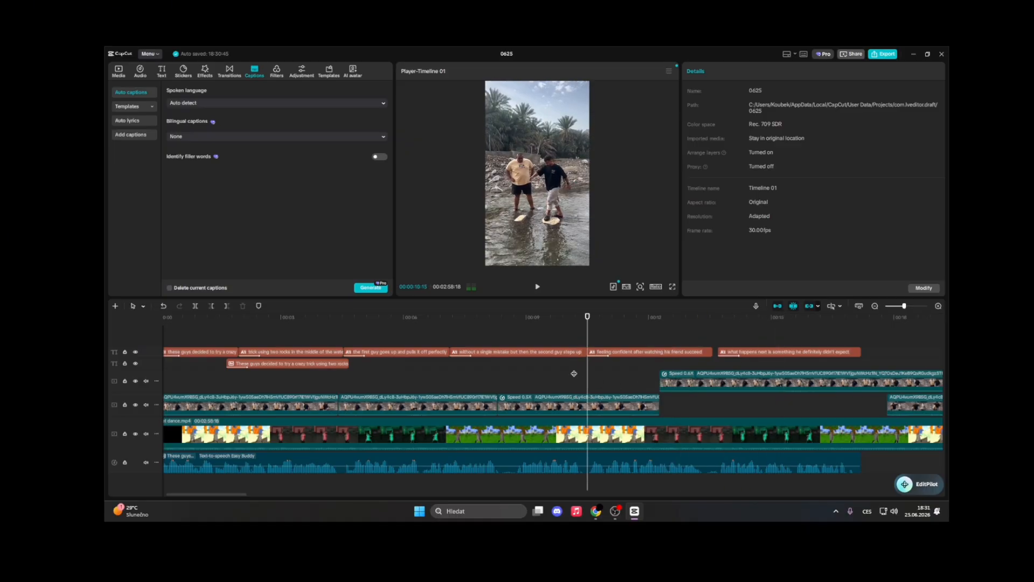
click(605, 386)
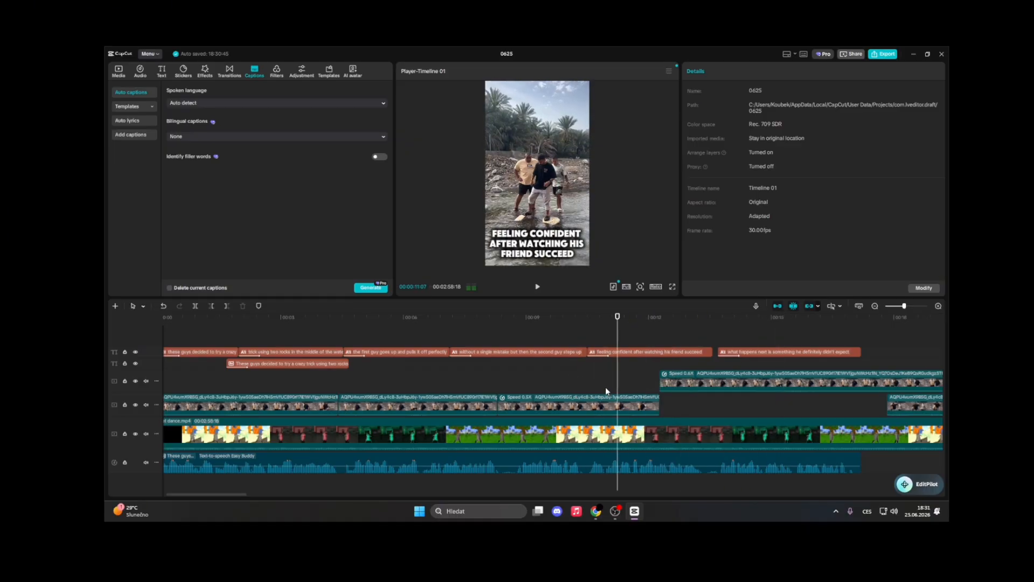
click(656, 401)
mouse_move(658, 399)
mouse_down()
mouse_move(640, 401)
mouse_move(662, 401)
mouse_up()
drag(926, 382, 809, 383)
drag(770, 383, 764, 405)
click(635, 367)
key(space)
key(space)
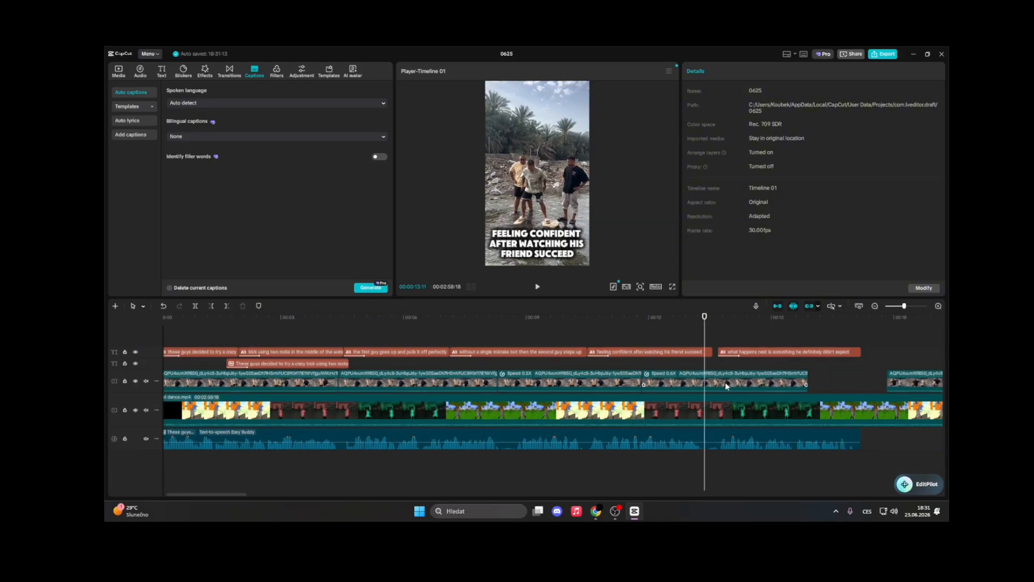
key(space)
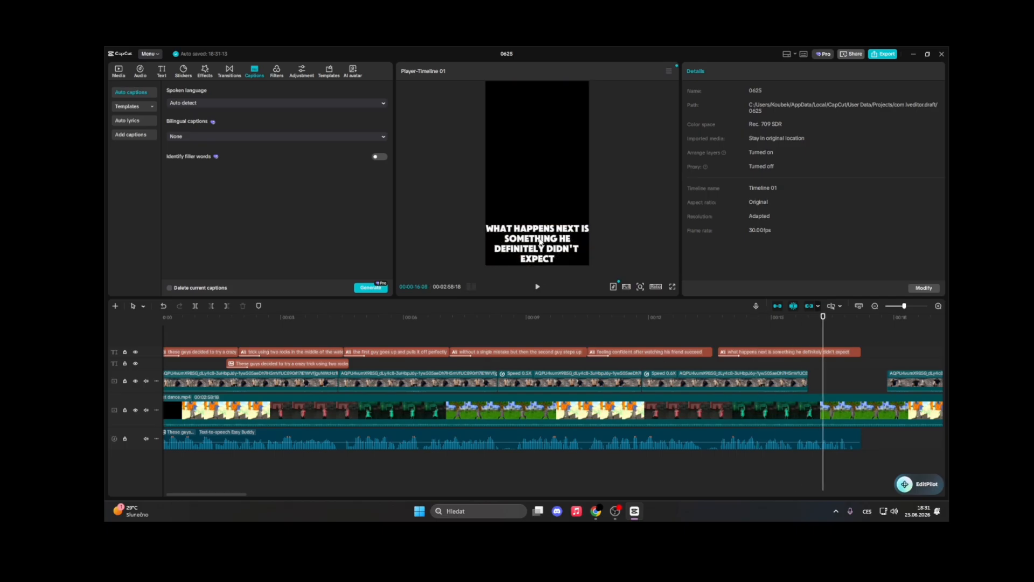
Shrink the final caption slightly in the preview and play back that part of the timeline
drag(541, 243, 544, 236)
drag(592, 261, 582, 256)
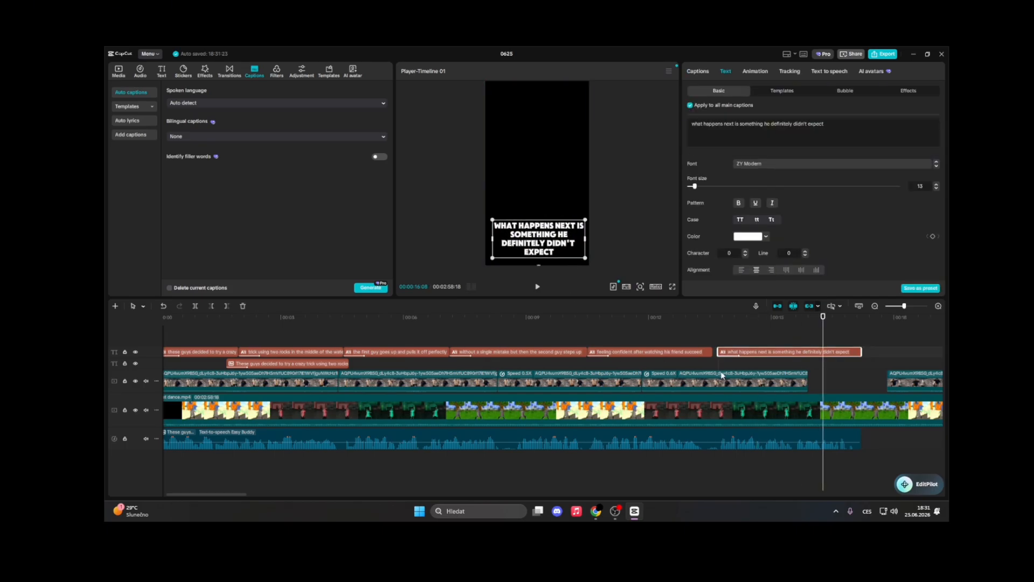
click(609, 335)
key(space)
key(space)
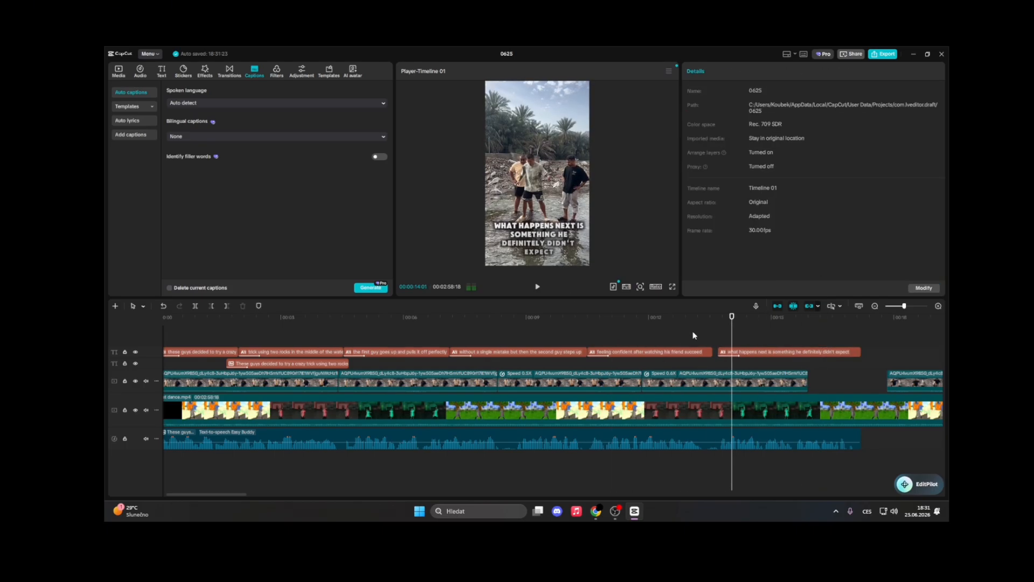
key(space)
Copy the first overlay clip and paste it at the end of the overlay sequence, then play it
click(787, 336)
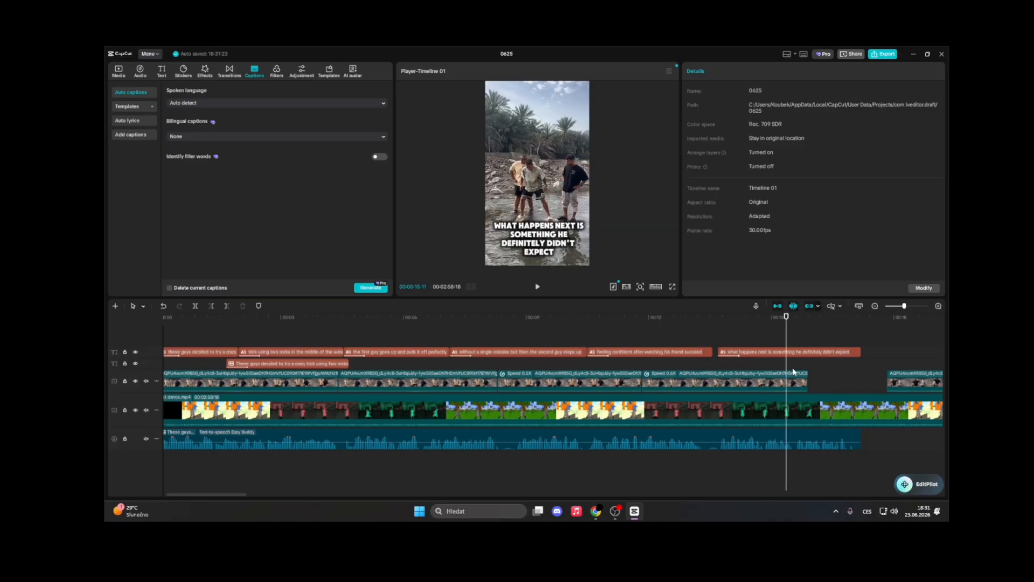
click(797, 381)
click(202, 361)
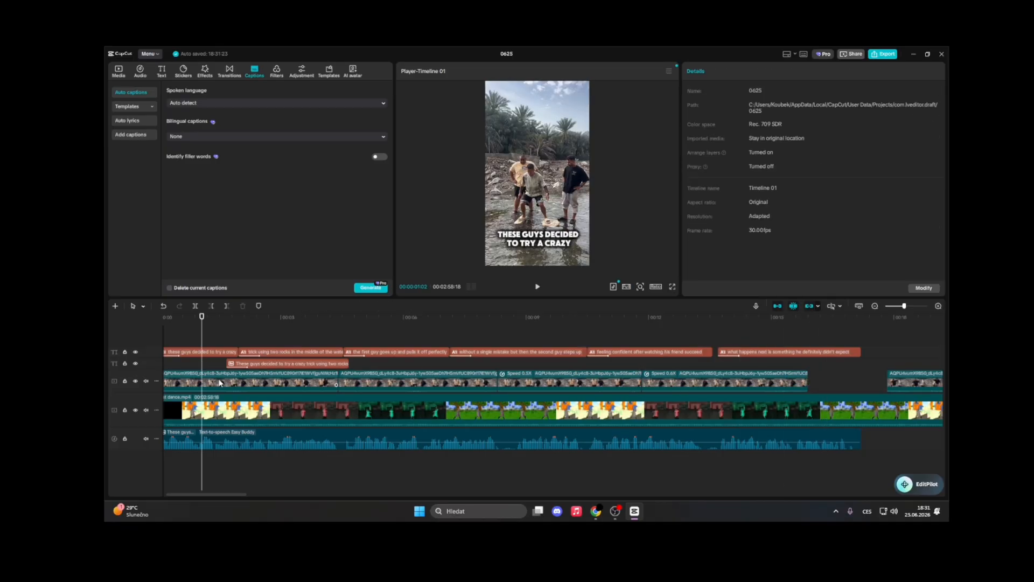
click(219, 381)
key(ctrl+c)
click(813, 337)
key(ctrl+v)
drag(844, 382, 838, 384)
click(800, 365)
key(space)
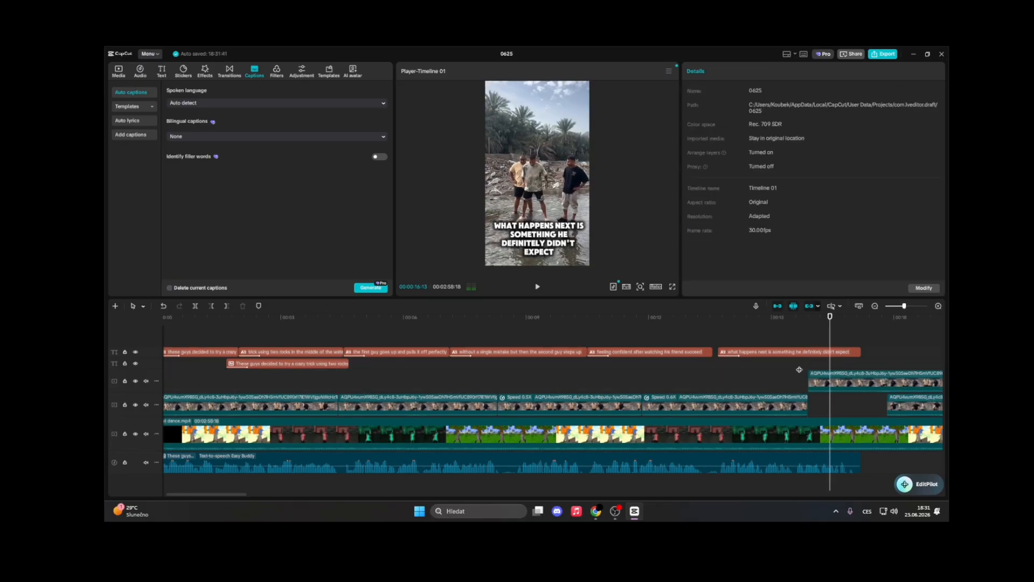
Split the pasted clip at the playhead and delete the piece before it
click(849, 383)
click(195, 306)
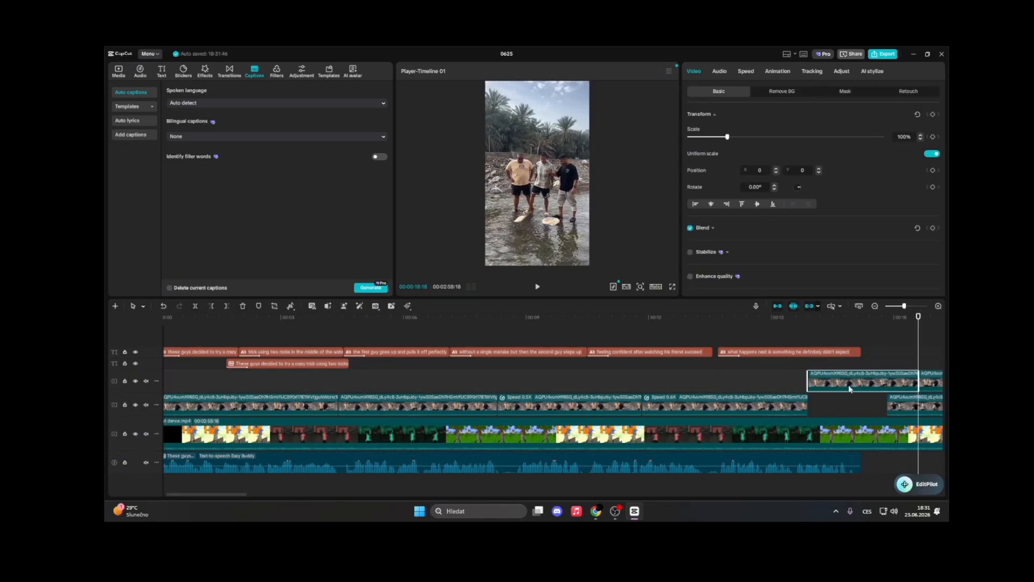
key(Delete)
Move the remaining piece onto the overlay track right after the last clip and play the timeline
click(903, 403)
drag(932, 384, 821, 404)
click(800, 370)
key(space)
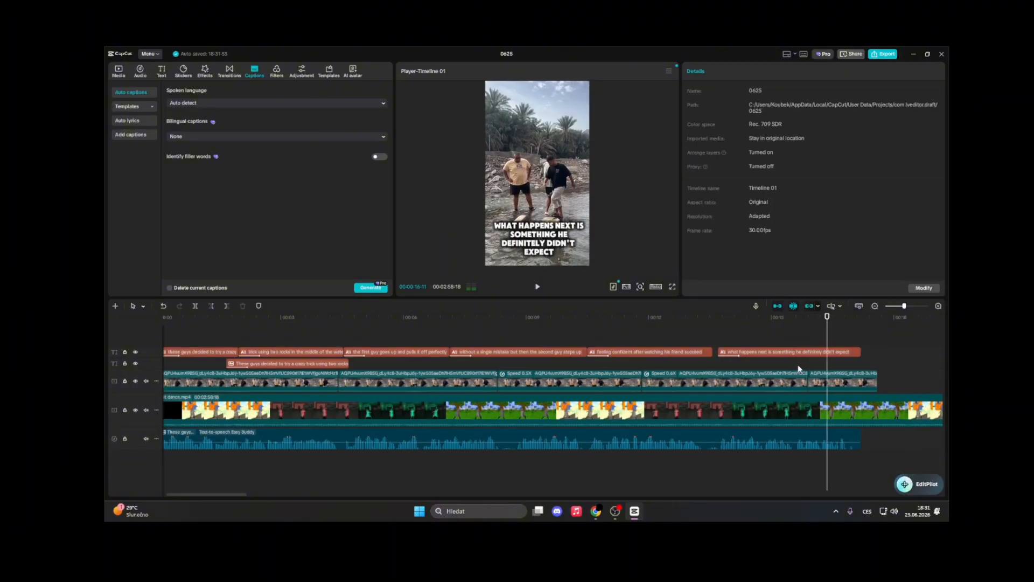
Split the overlay at the playhead near the end and delete the trailing part
click(875, 377)
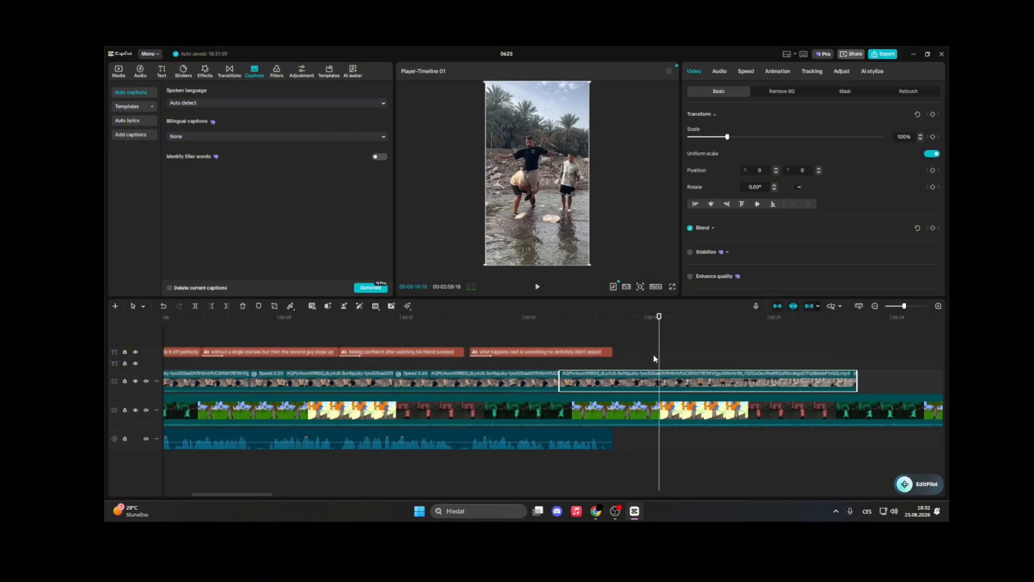
key(space)
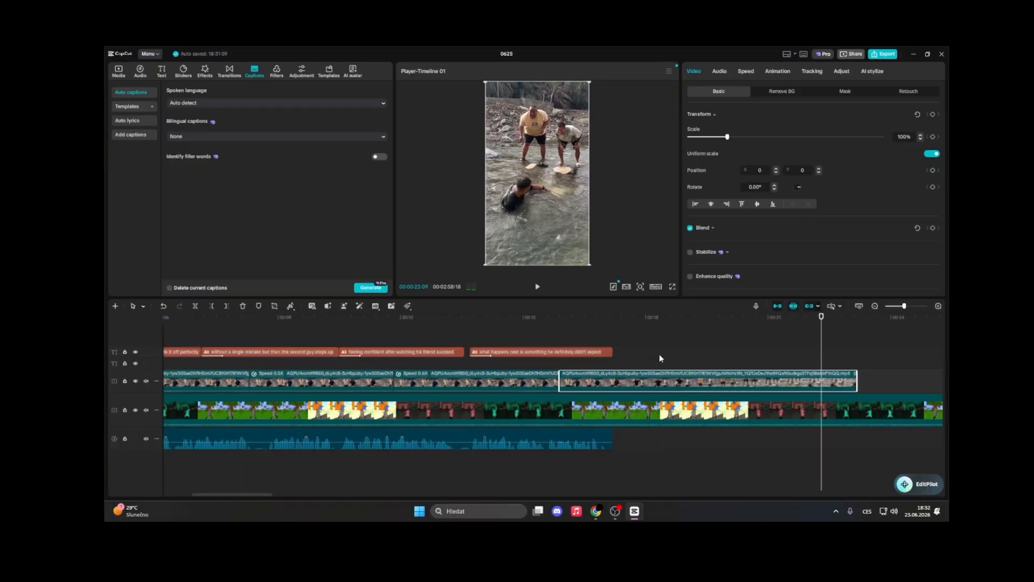
key(space)
click(195, 307)
click(242, 306)
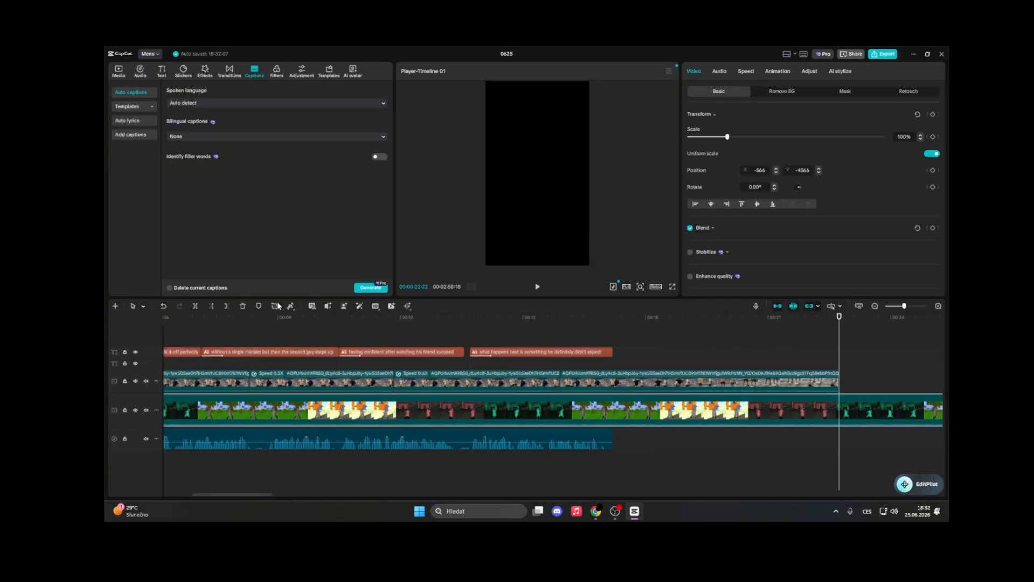
Split the background video at the same point and delete its remainder so the project ends there
click(194, 307)
click(243, 306)
drag(392, 494, 207, 488)
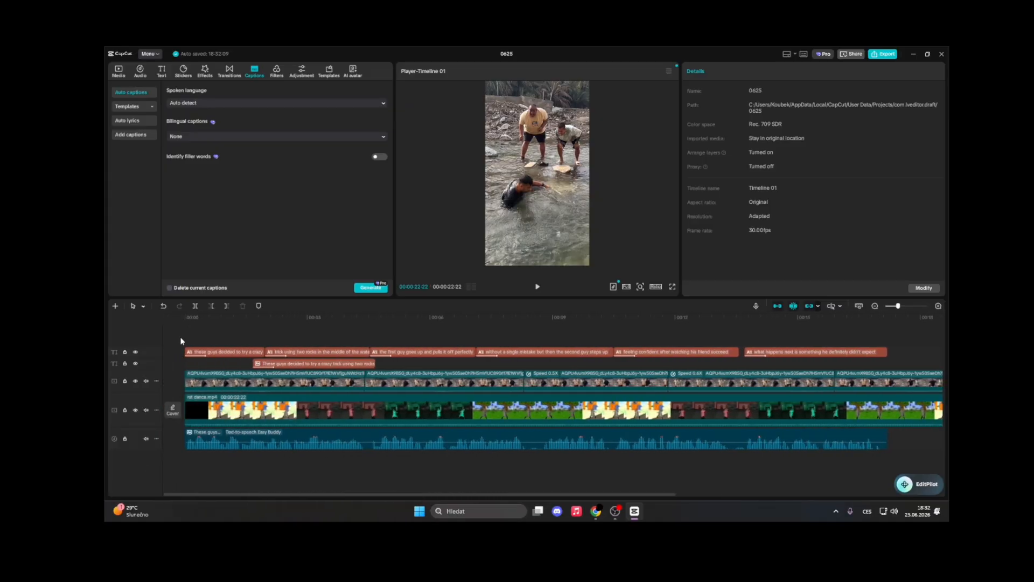
Play back the beginning of the edit and review the captions against the footage
click(189, 342)
key(space)
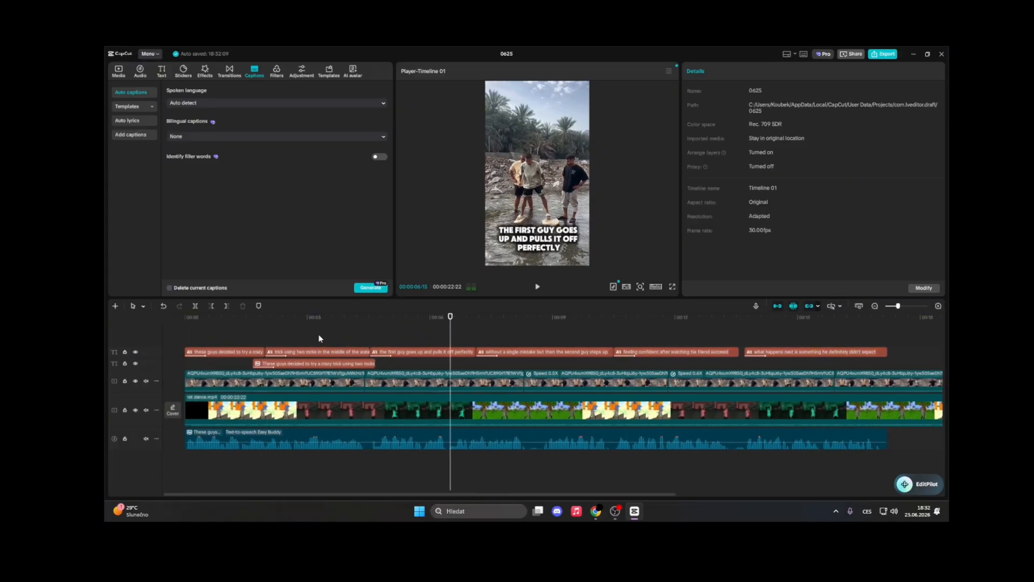
click(320, 336)
click(268, 334)
click(258, 335)
key(space)
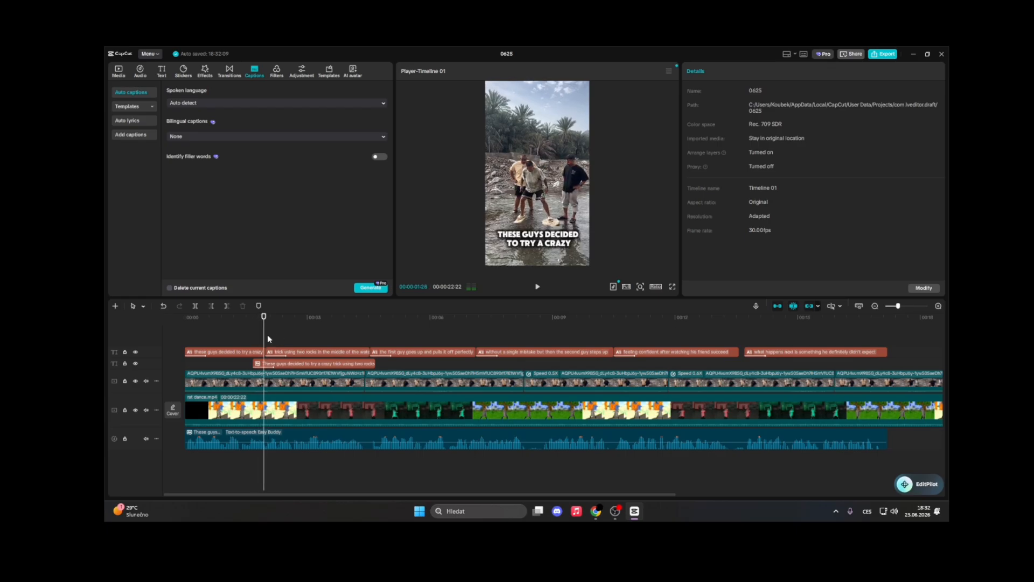
key(space)
key(space)
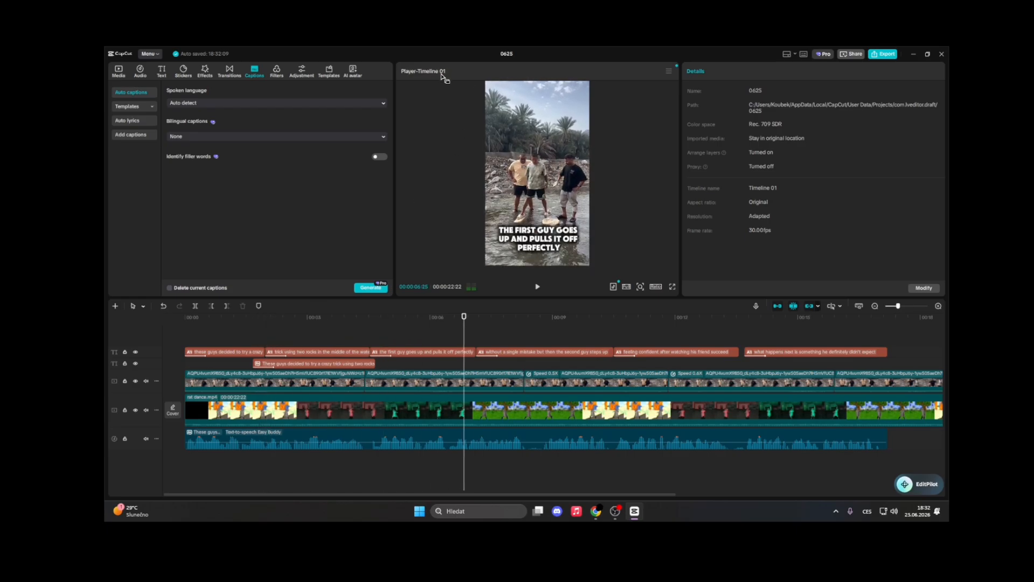
click(668, 70)
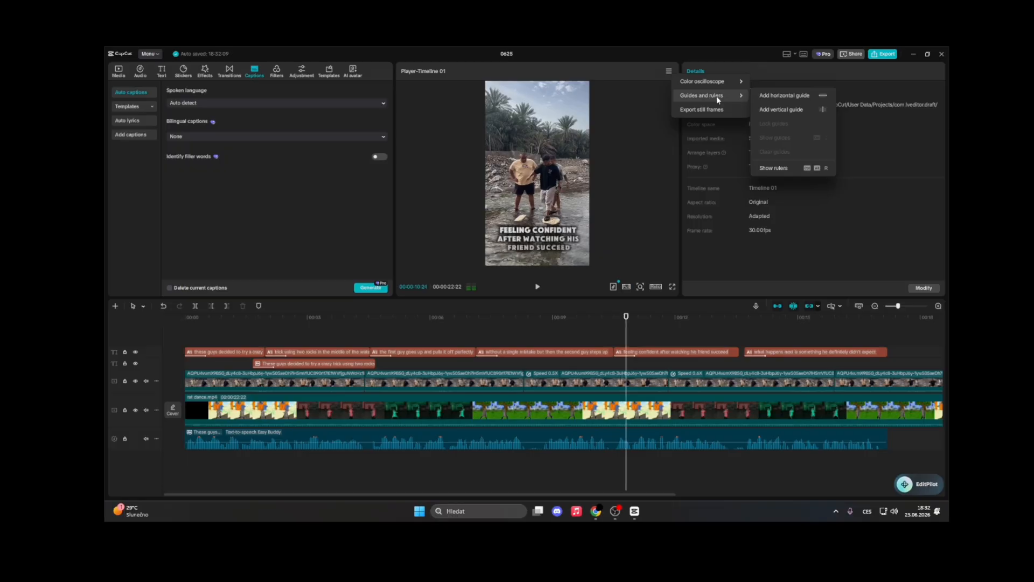
click(298, 345)
click(221, 341)
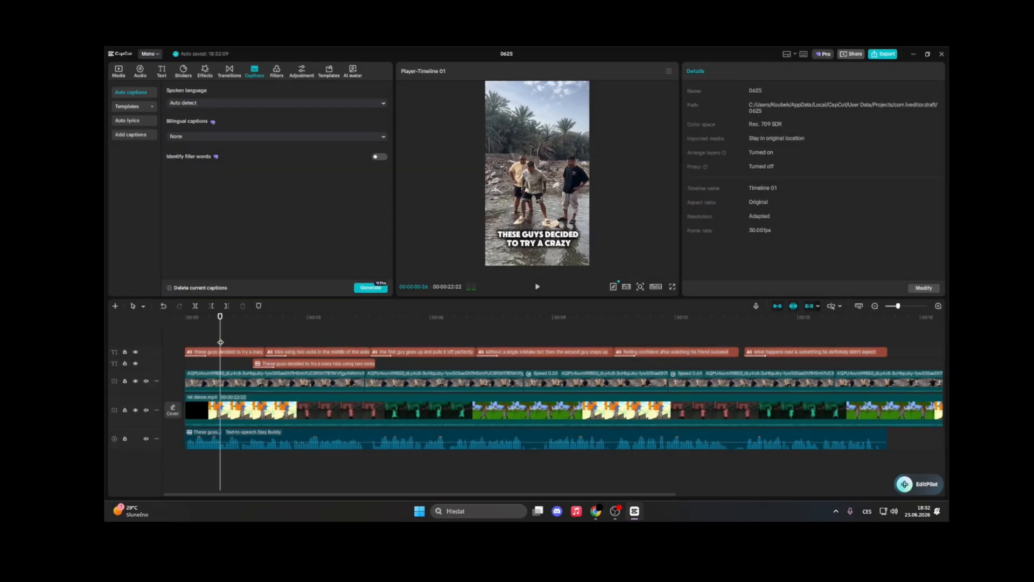
click(224, 342)
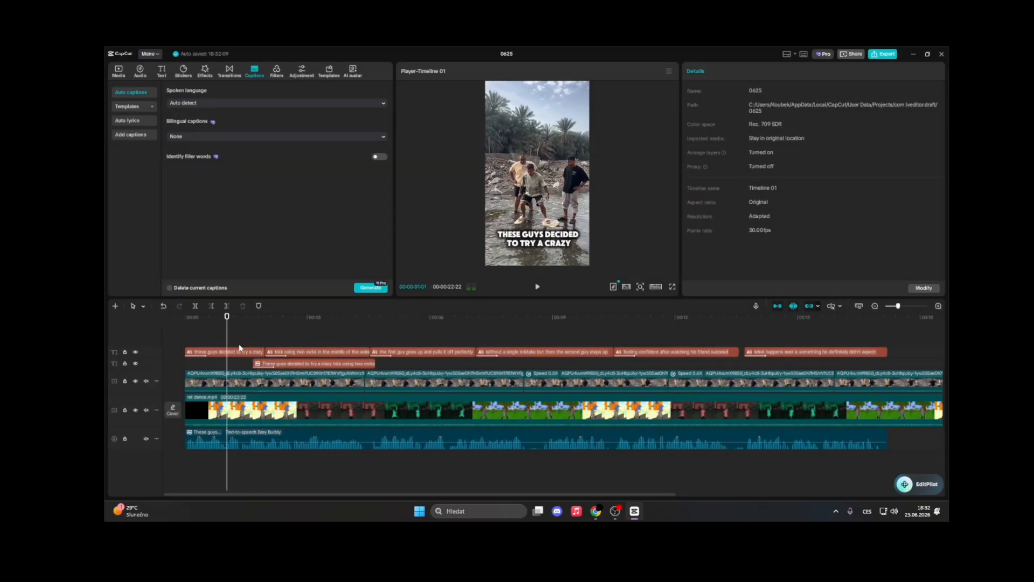
Move the full-script text clip past the end of the video and play the timeline
drag(291, 368, 874, 362)
drag(329, 495, 272, 492)
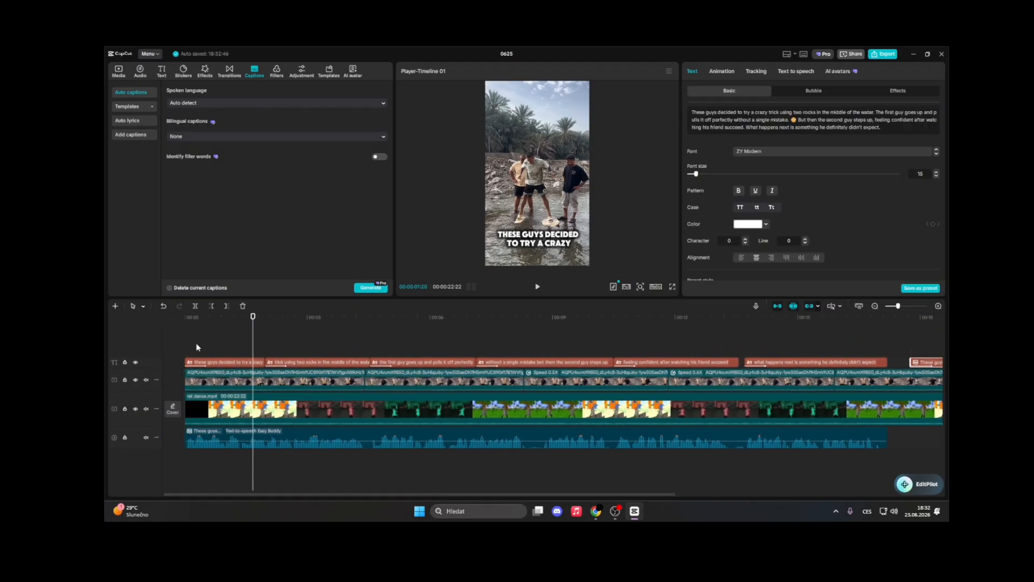
click(200, 346)
key(space)
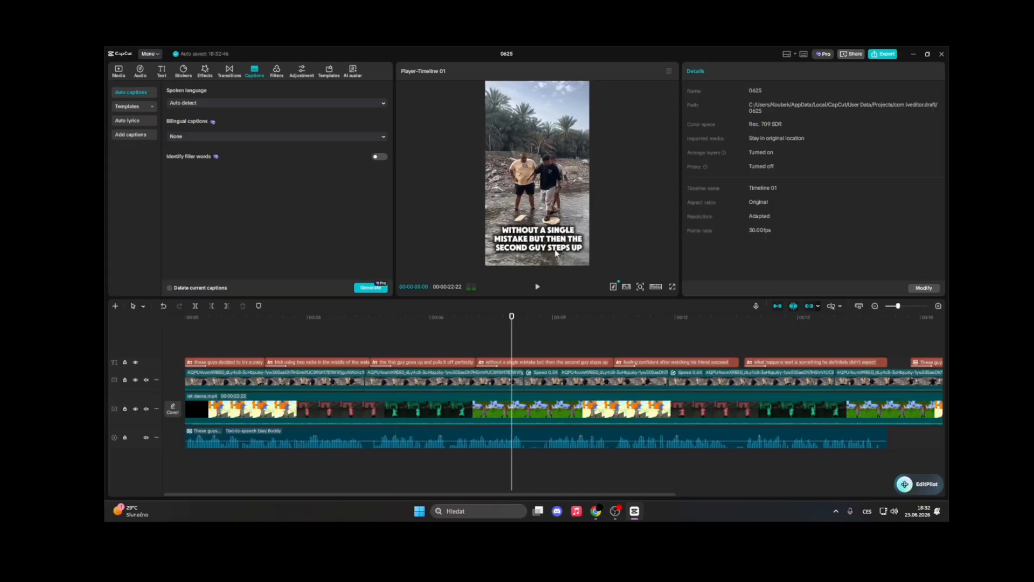
Delete the full-script text clip from the end of the timeline
click(448, 350)
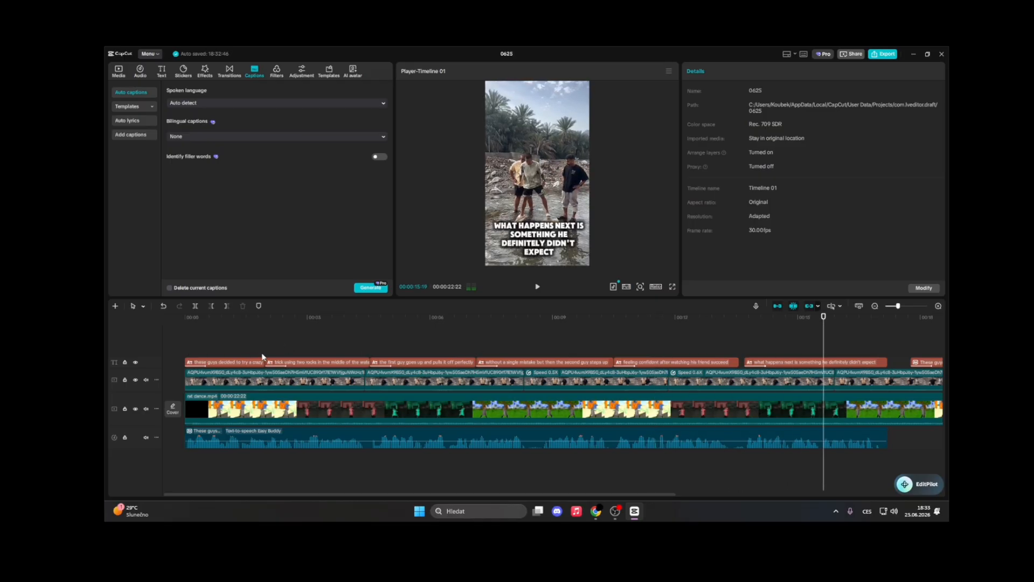
click(922, 364)
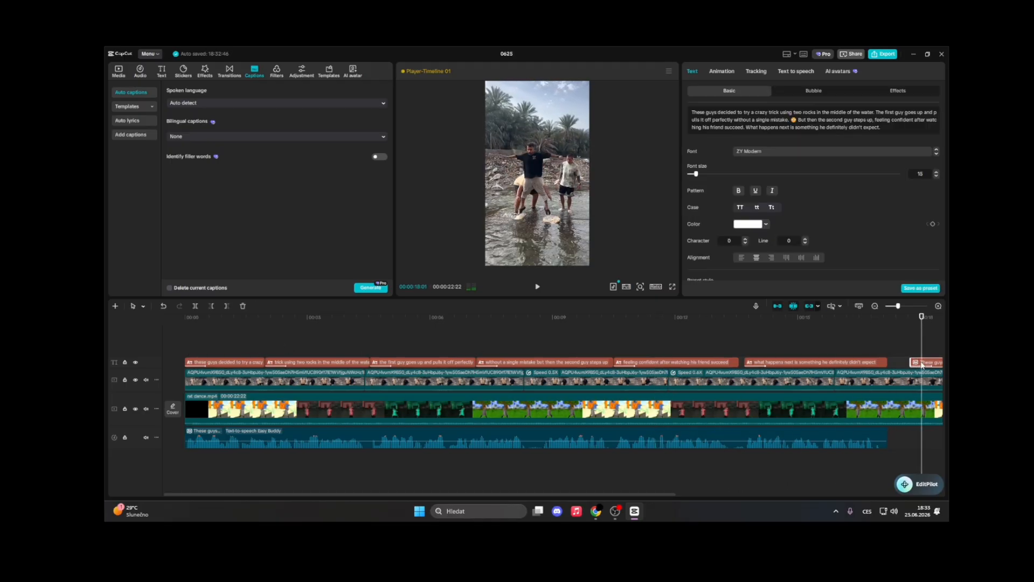
key(Delete)
click(846, 342)
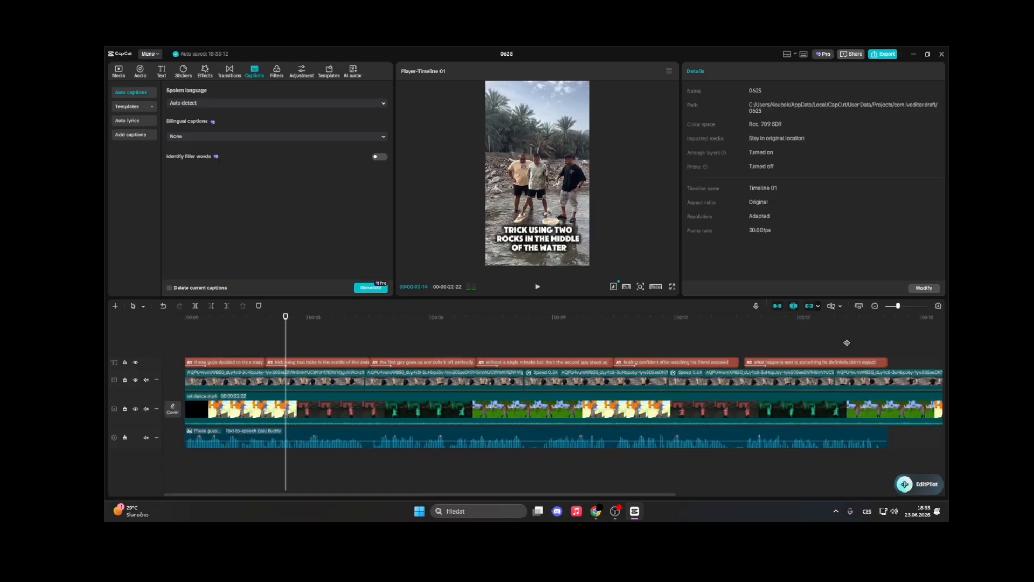
Select the overlay clips, check their audio settings, and play back the end of the edit
drag(174, 376, 489, 380)
click(489, 380)
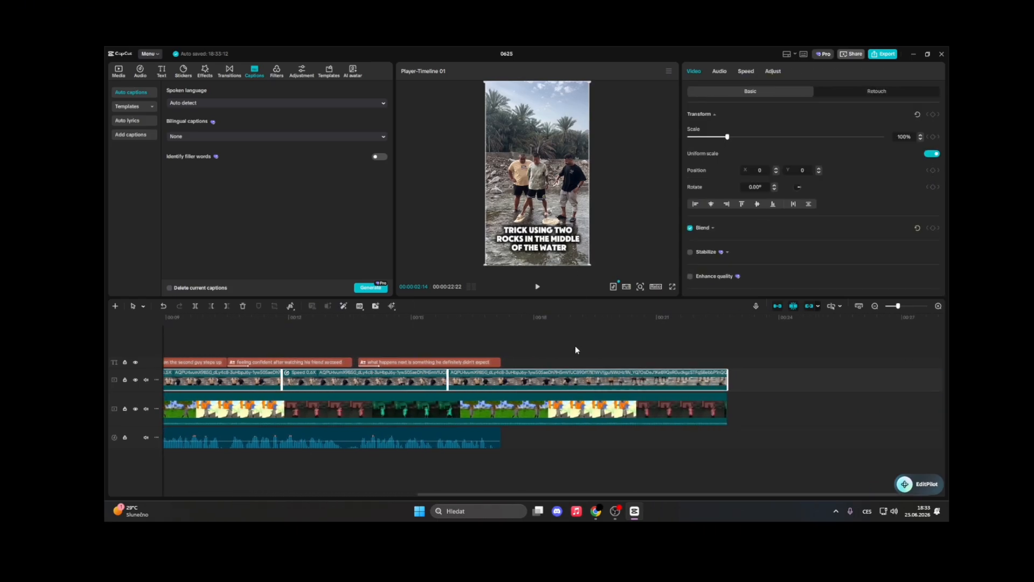
click(451, 343)
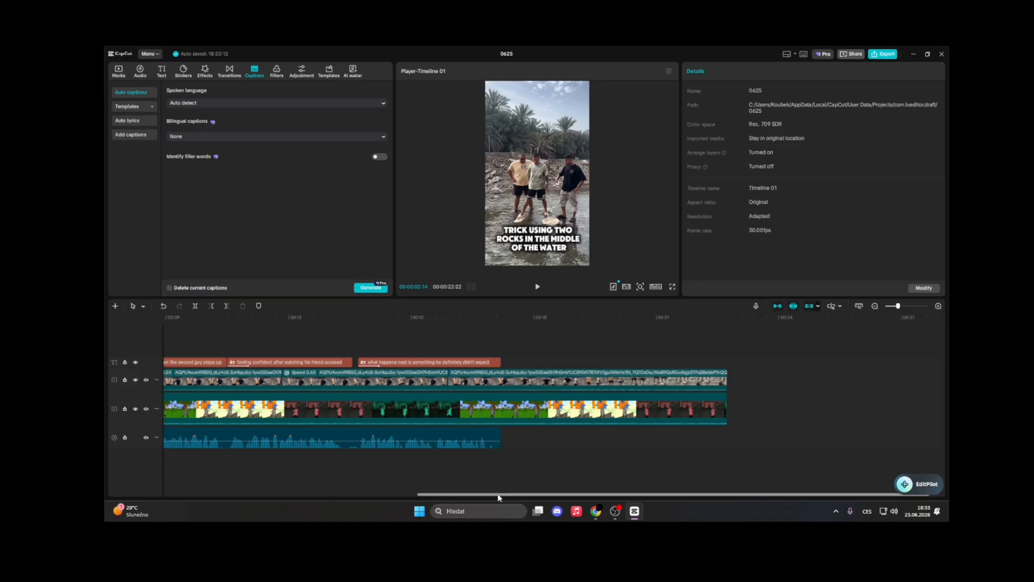
drag(499, 494, 181, 491)
drag(183, 380, 951, 385)
click(719, 72)
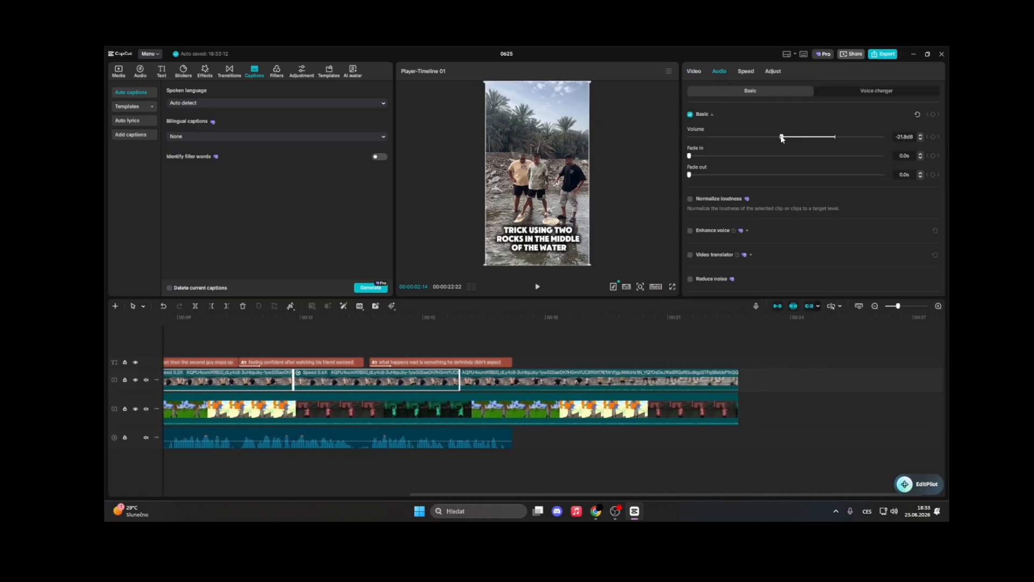
click(478, 351)
key(space)
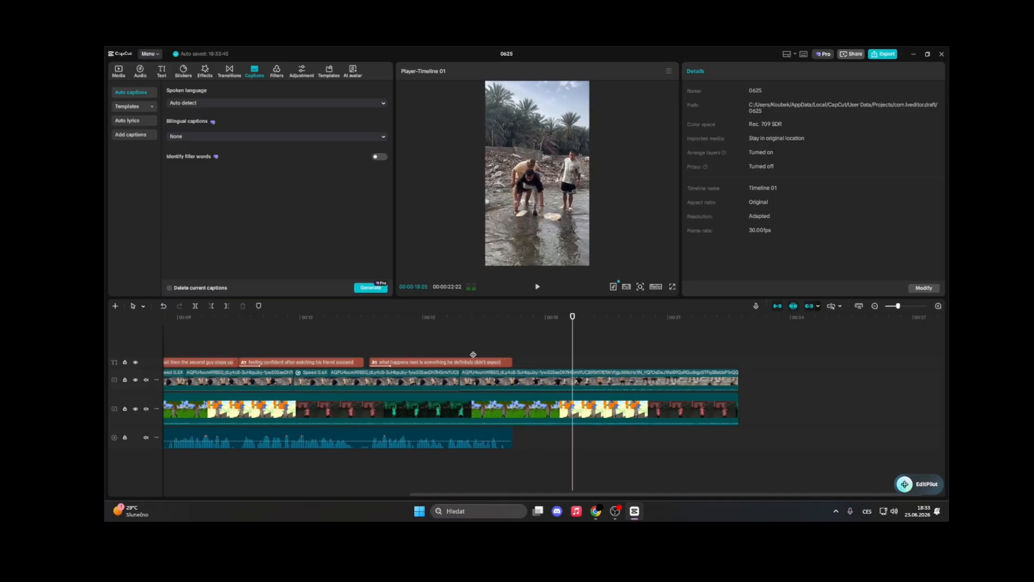
click(551, 345)
key(space)
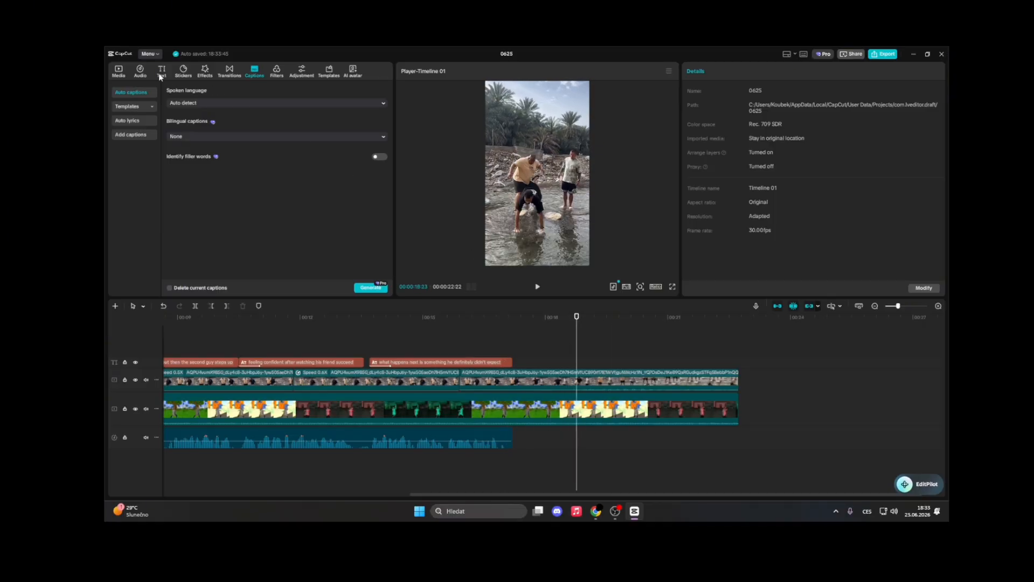
Play the edit back from the beginning of the timeline
key(Home)
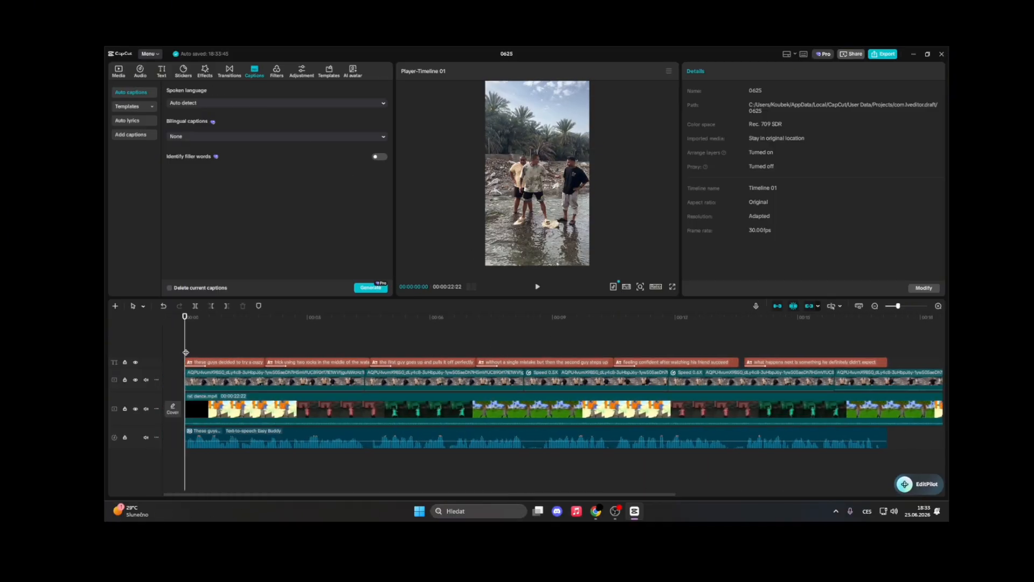
key(space)
click(182, 346)
Search the stickers library for arrow
click(162, 70)
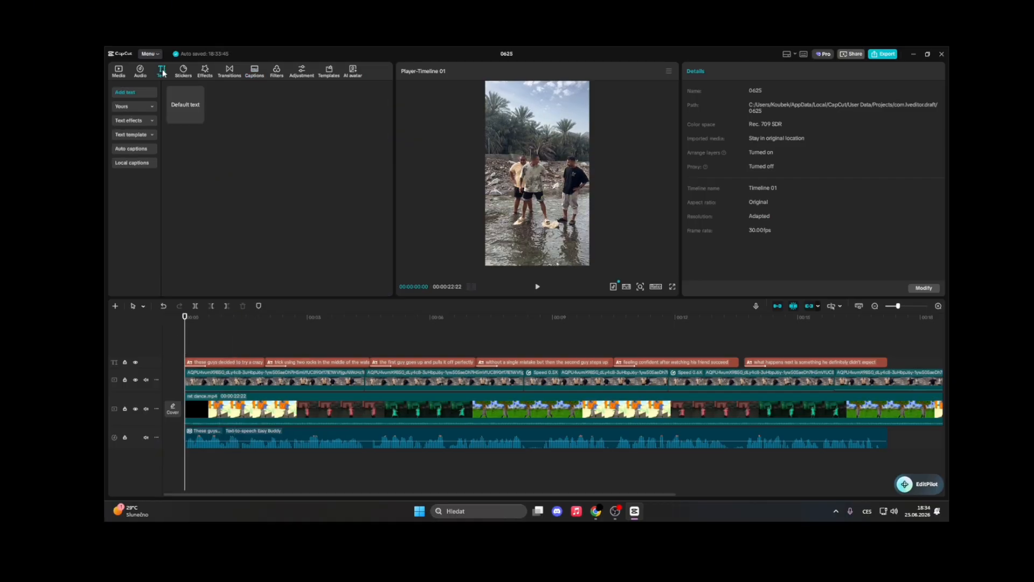
click(183, 71)
click(224, 93)
text(arrow)
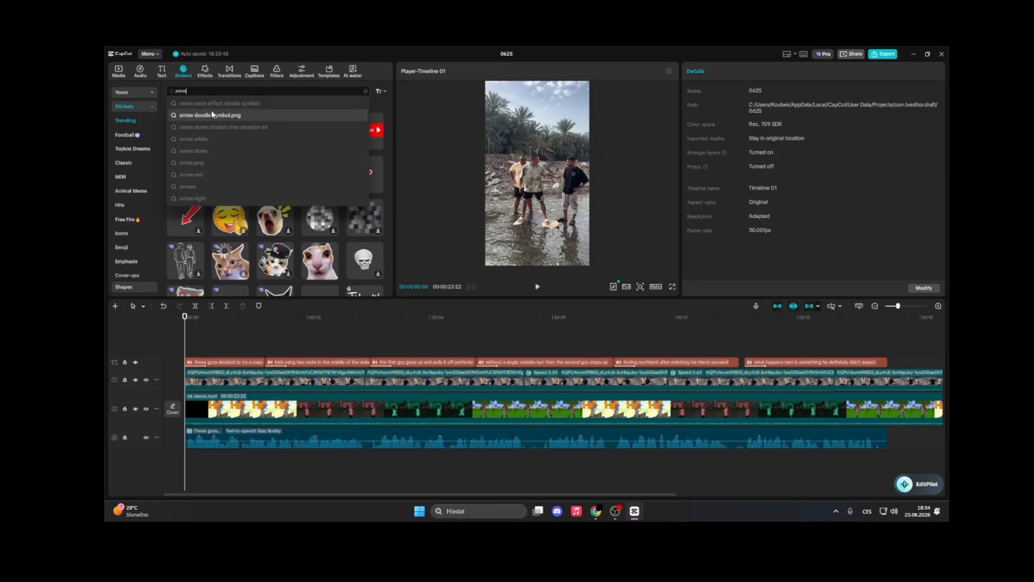
key(BackSpace)
key(BackSpace)
key(BackSpace)
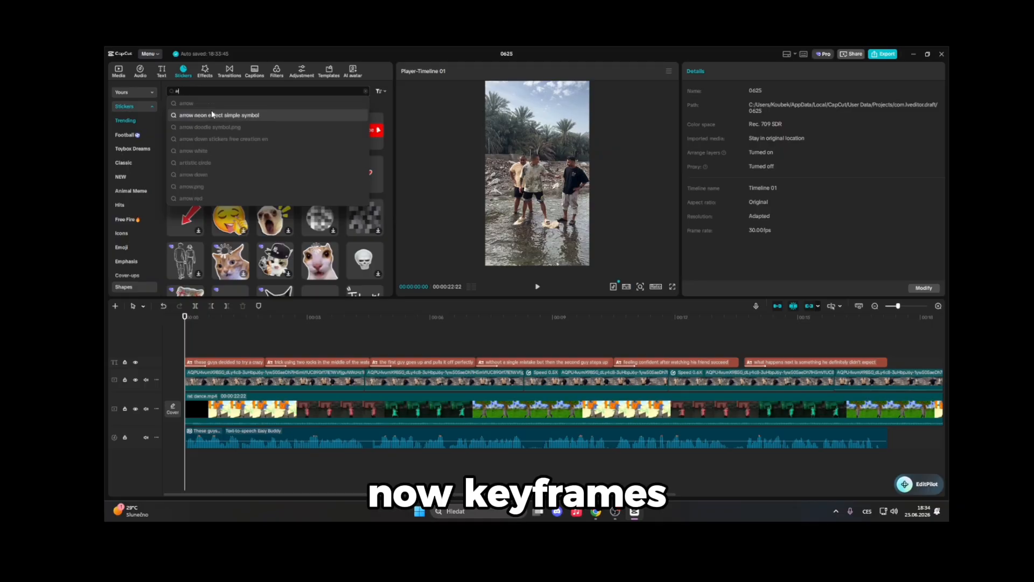
click(211, 102)
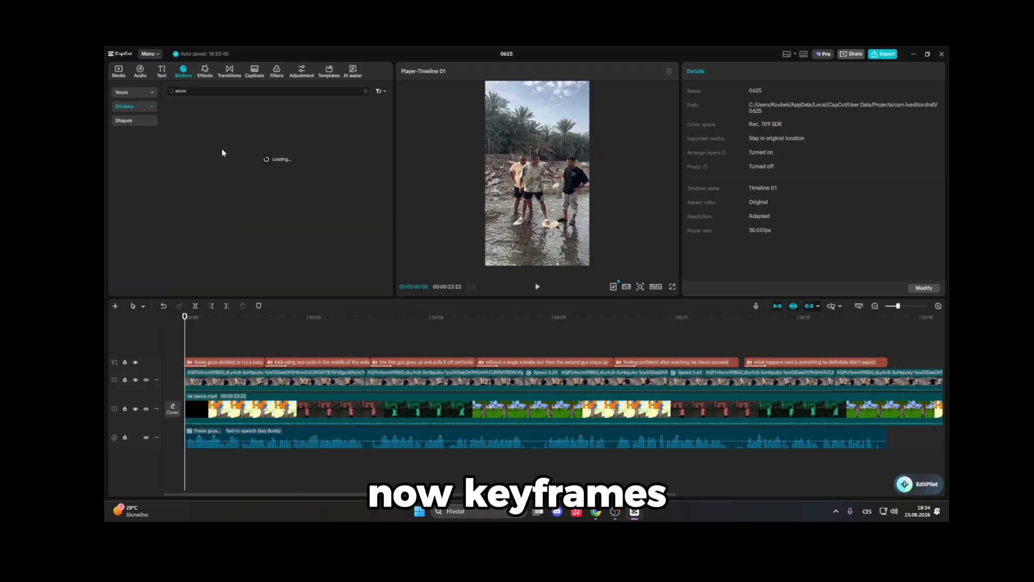
Add the red arrow sticker, scale it to 61%, rotate it 56.34° and move it to point at the man on the right
click(378, 135)
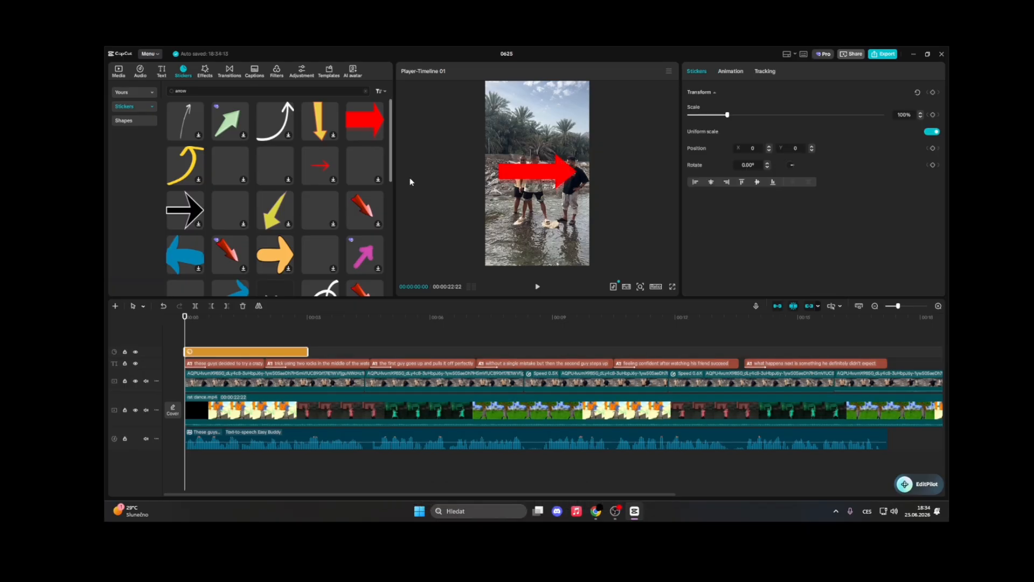
drag(576, 192, 506, 144)
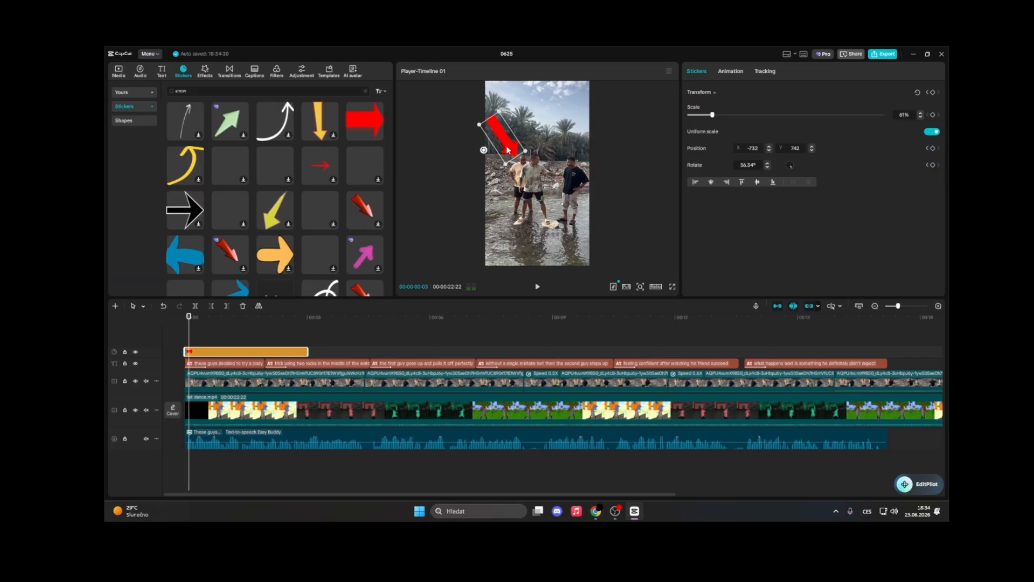
drag(508, 150, 554, 156)
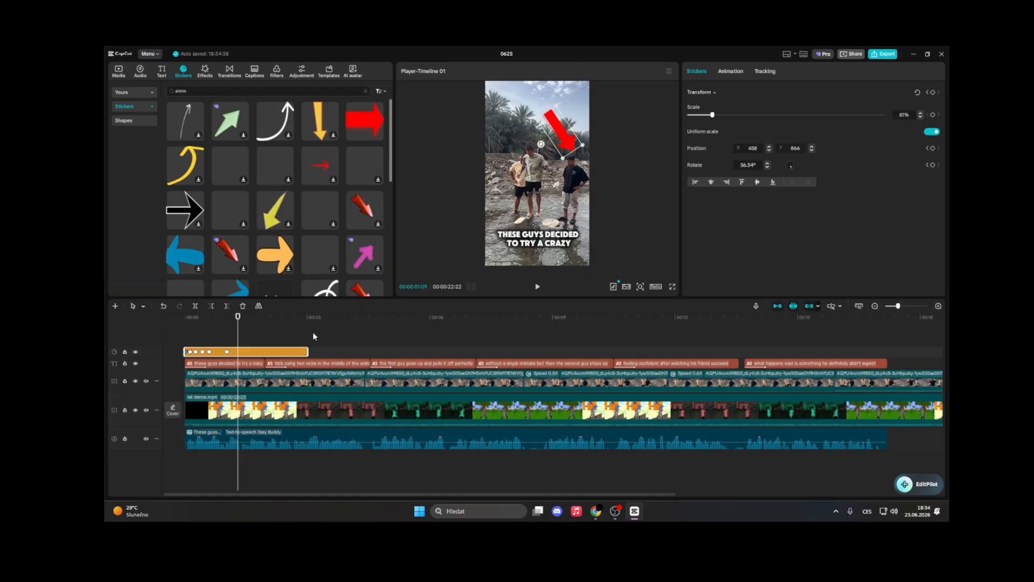
Trim the end of the arrow sticker clip to shorten it and play it from the start
drag(309, 348, 218, 350)
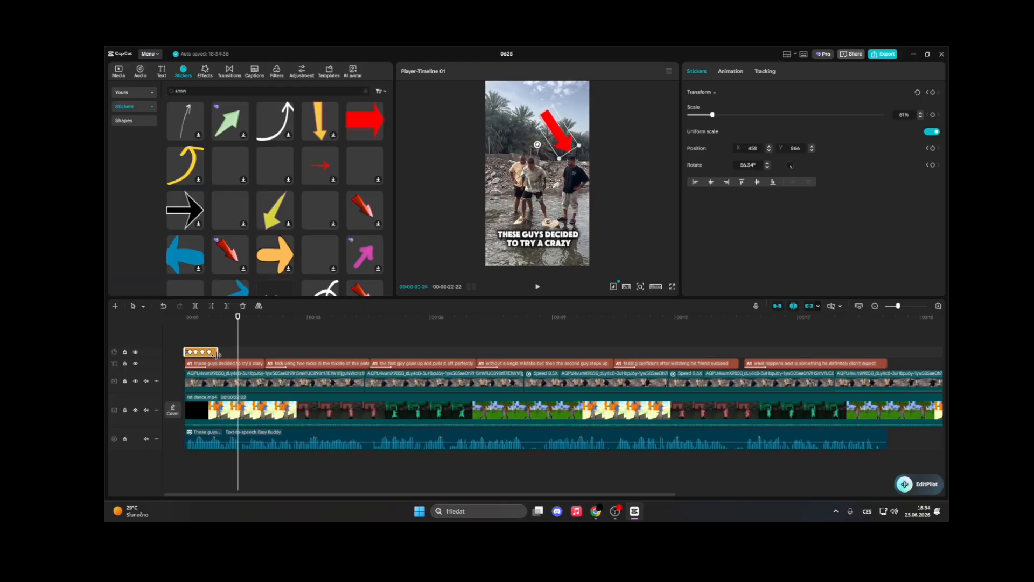
click(186, 333)
key(space)
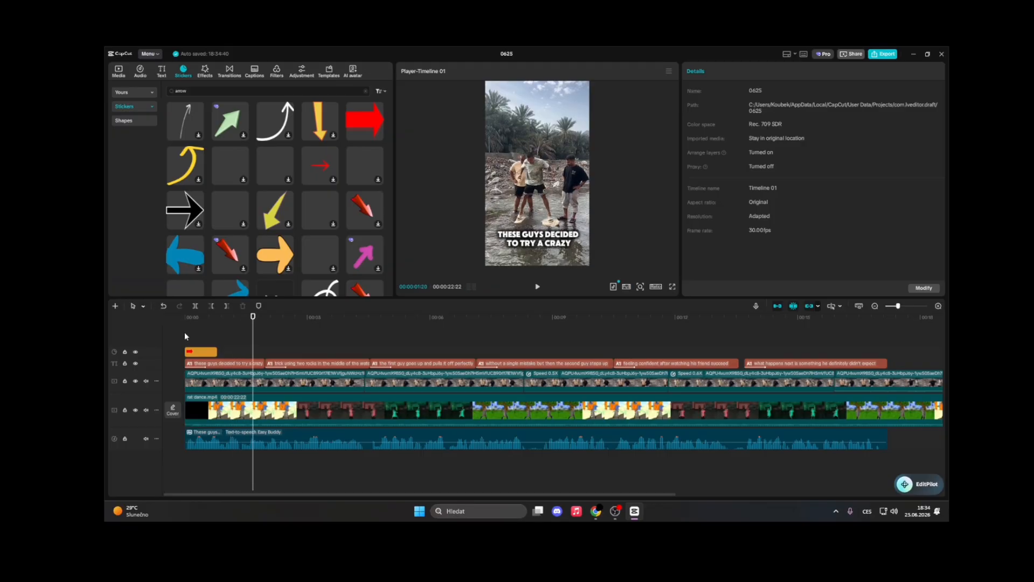
Apply the Bounce In entrance animation to the arrow sticker
click(185, 332)
click(202, 352)
click(728, 73)
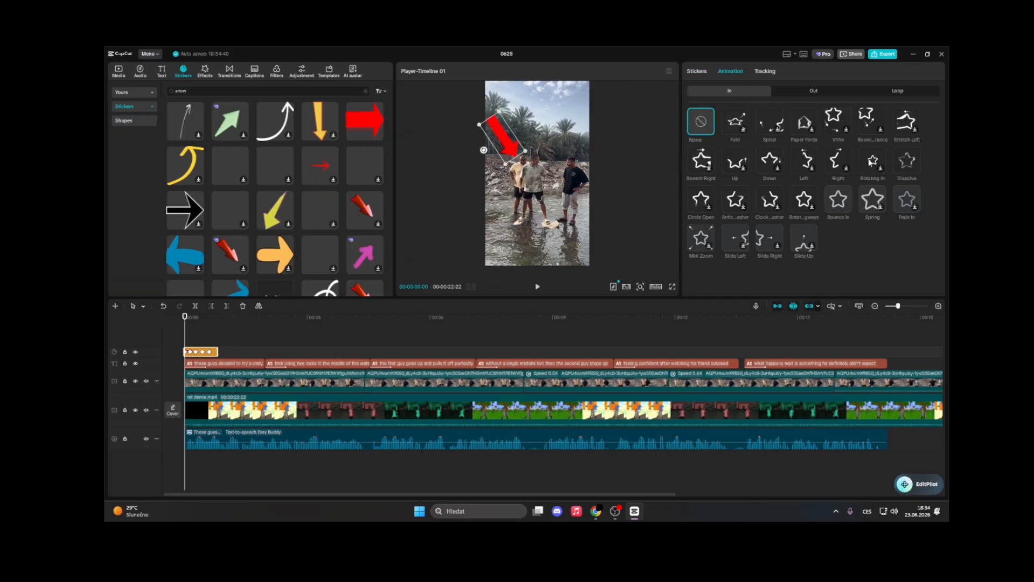
click(844, 200)
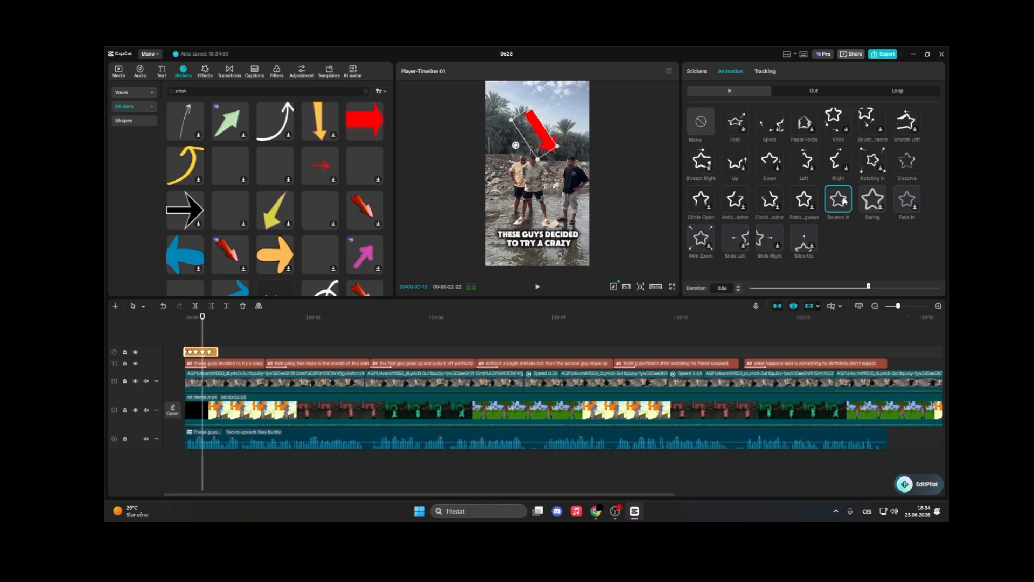
click(185, 334)
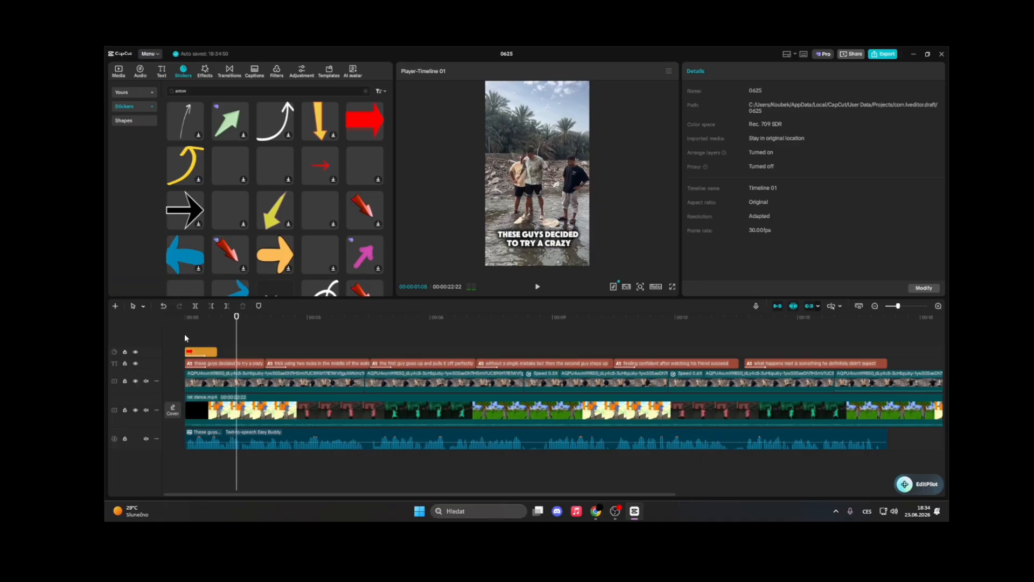
Import the pop sound effect file into the project media
click(141, 71)
click(119, 70)
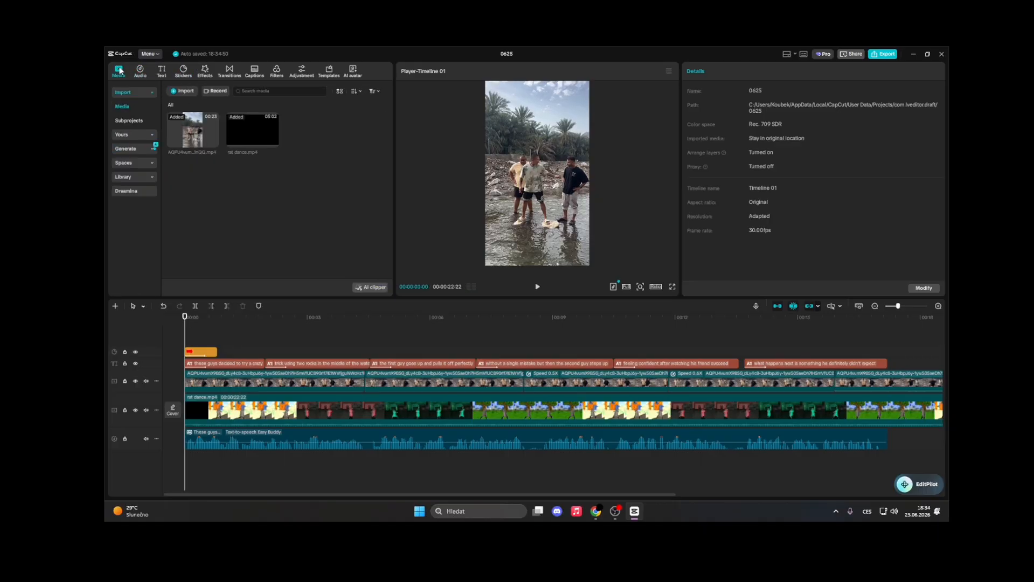
click(185, 91)
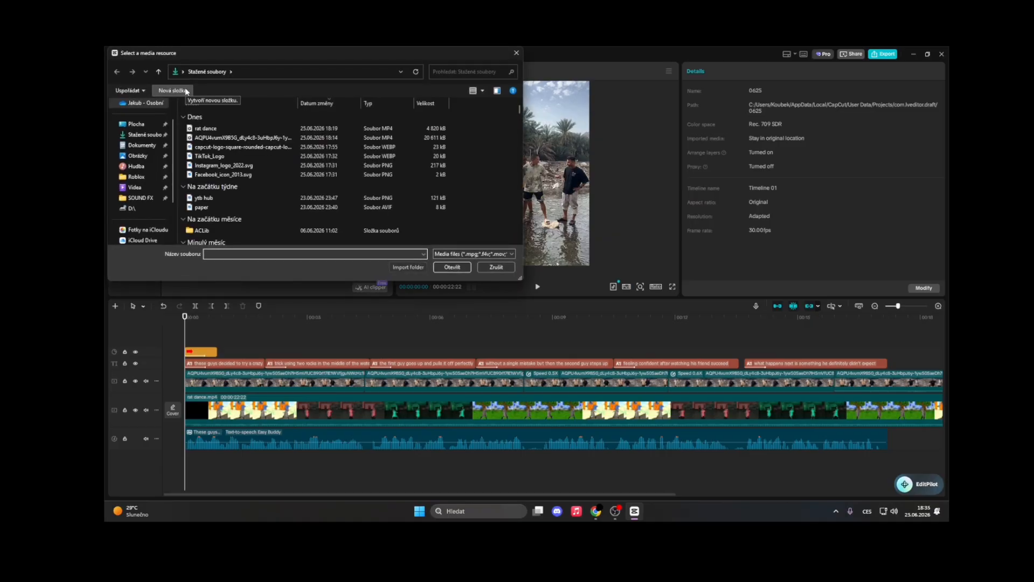
text(po)
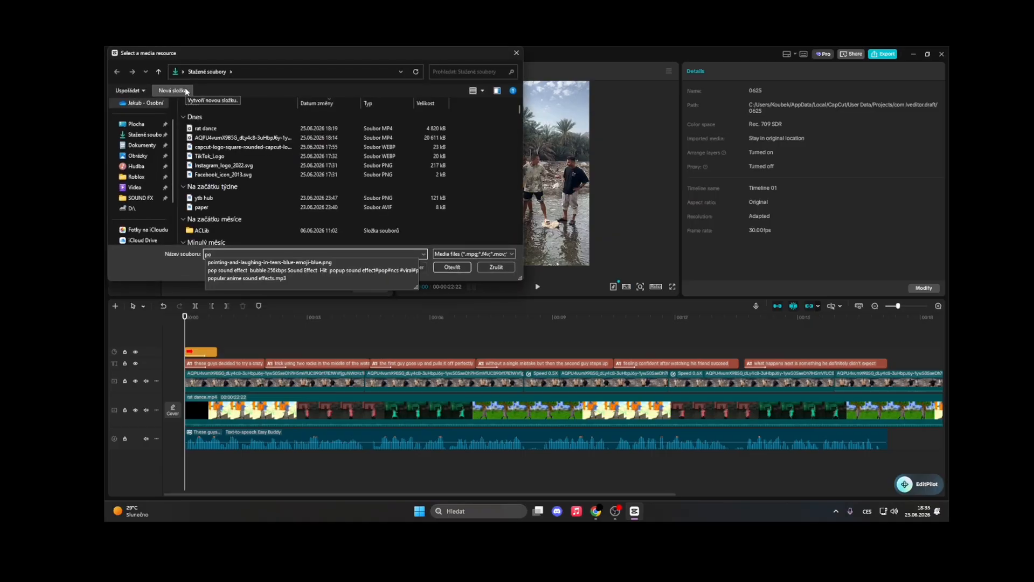
click(247, 270)
click(448, 267)
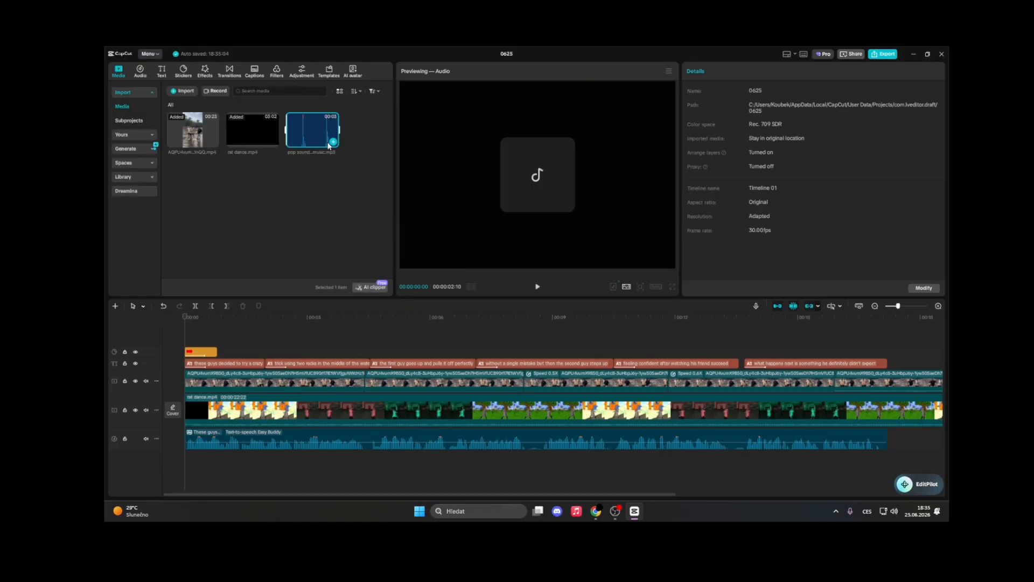
Add the pop sound effect at the timeline start, trim it short and raise its volume to 20.0 dB
click(332, 143)
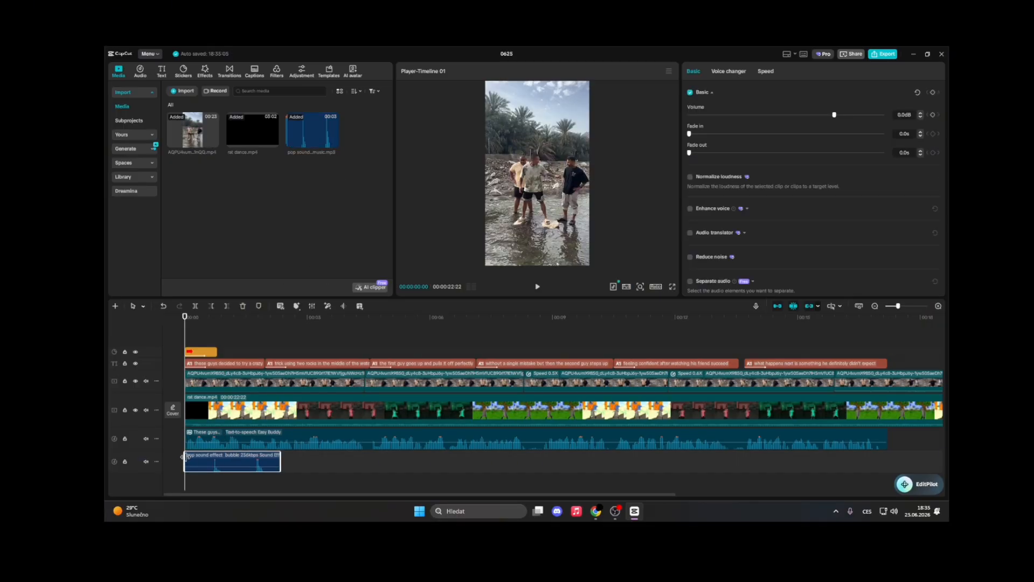
drag(185, 457, 223, 458)
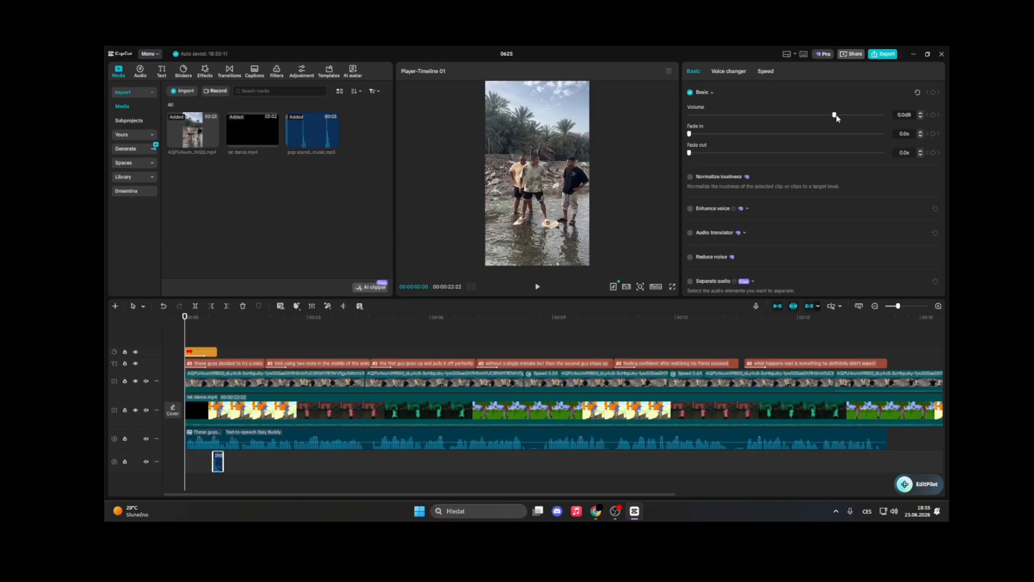
drag(834, 114, 884, 115)
Move the pop sound clip onto its own track near the start and play it back
drag(217, 462, 182, 347)
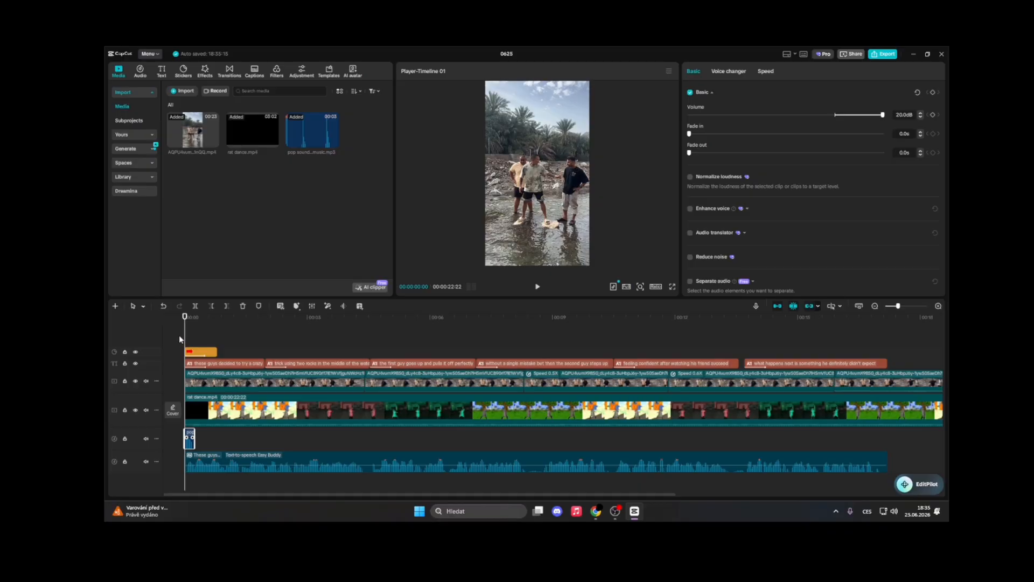
key(space)
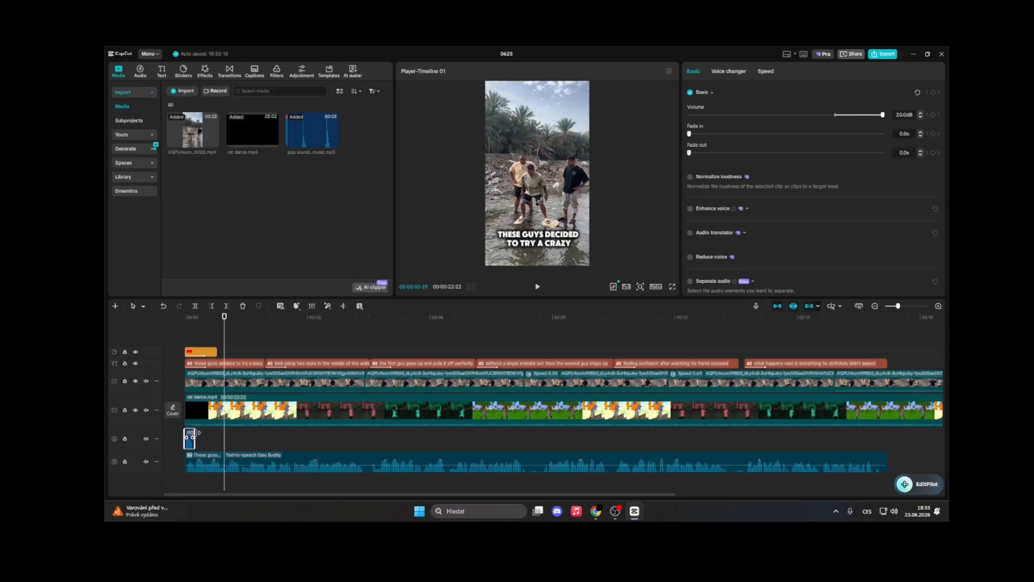
drag(195, 433, 197, 327)
click(185, 340)
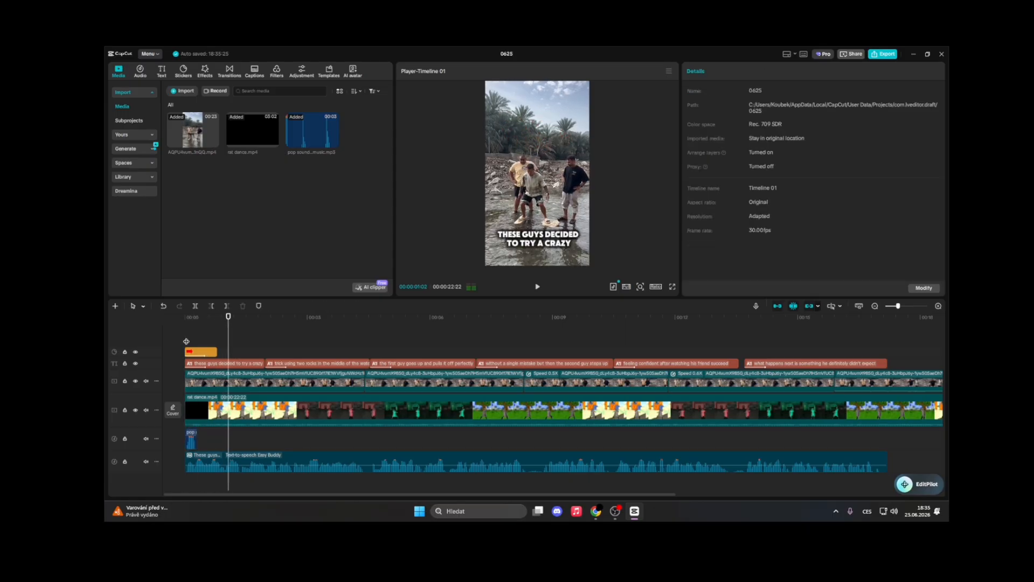
click(192, 437)
drag(197, 433, 205, 433)
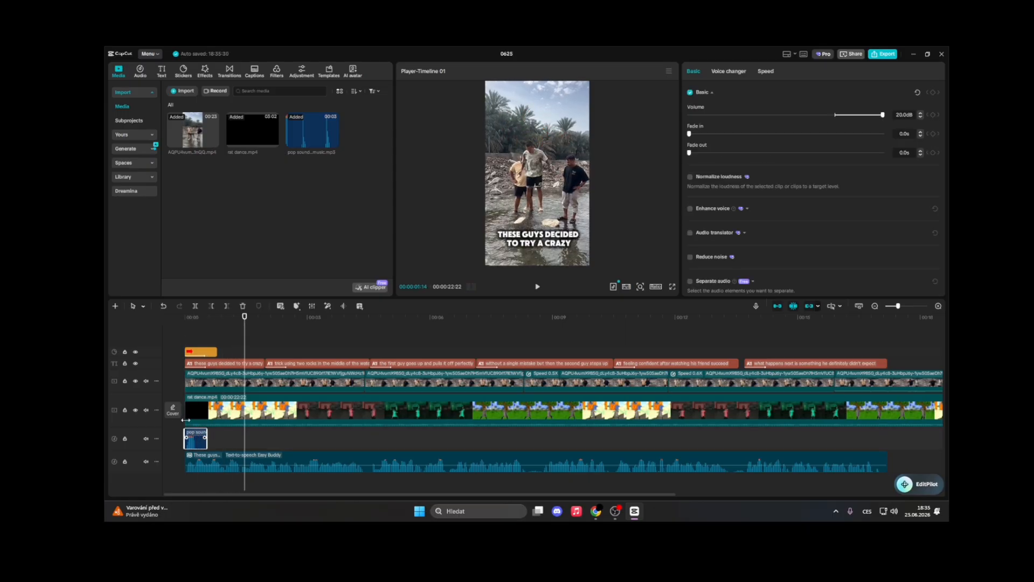
Delete the pop sound clip from the timeline
click(183, 331)
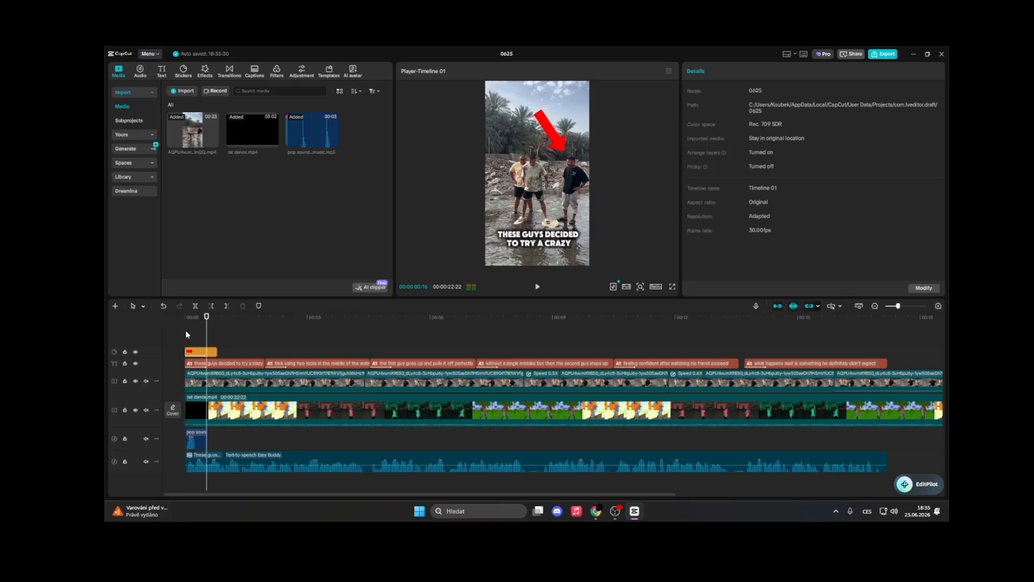
click(200, 438)
key(Delete)
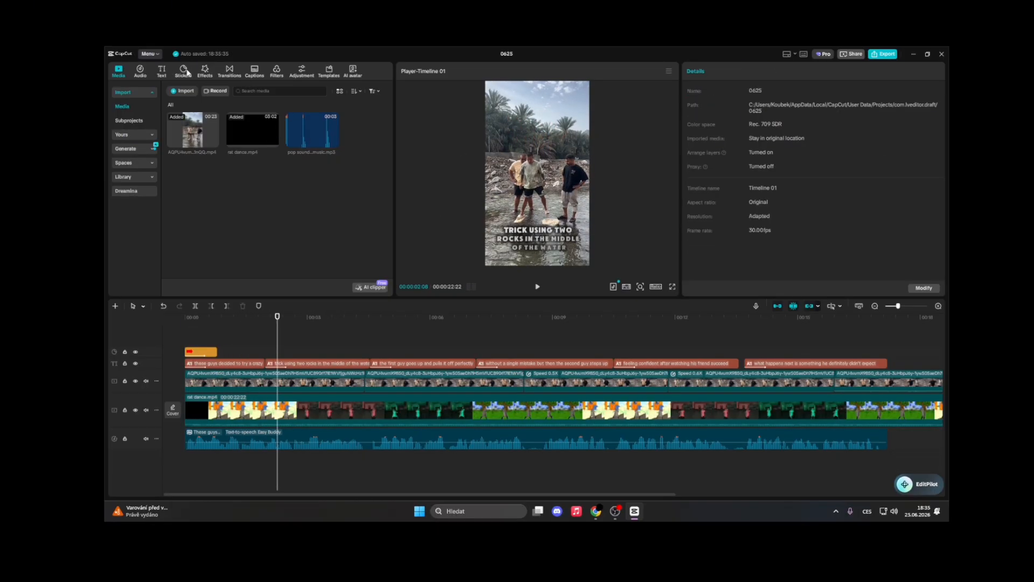
Import the Minecraft XP (Possibly The Best Sound Ever).mp3 sound effect into the project media
click(144, 76)
click(124, 75)
click(182, 91)
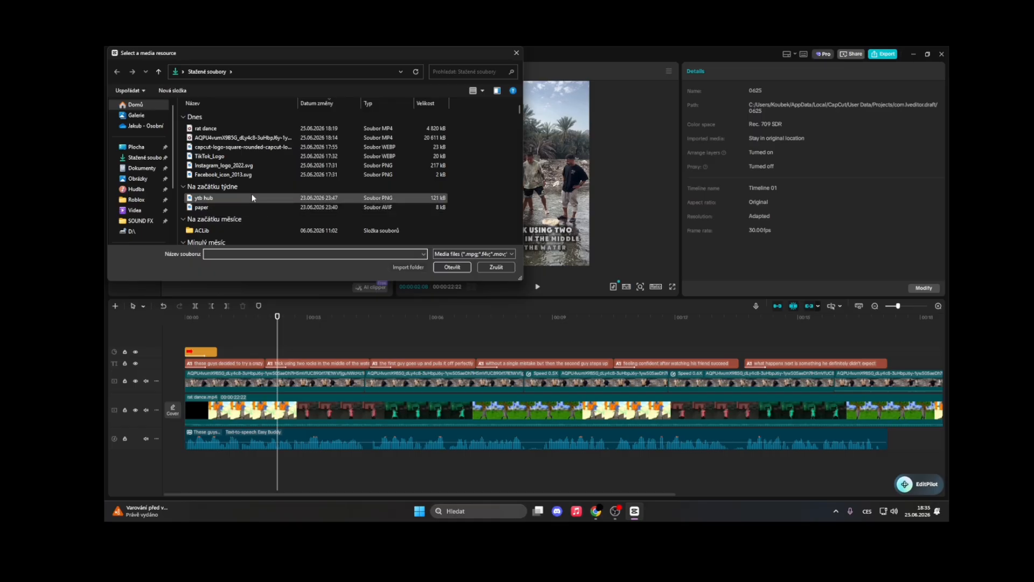
text(mine)
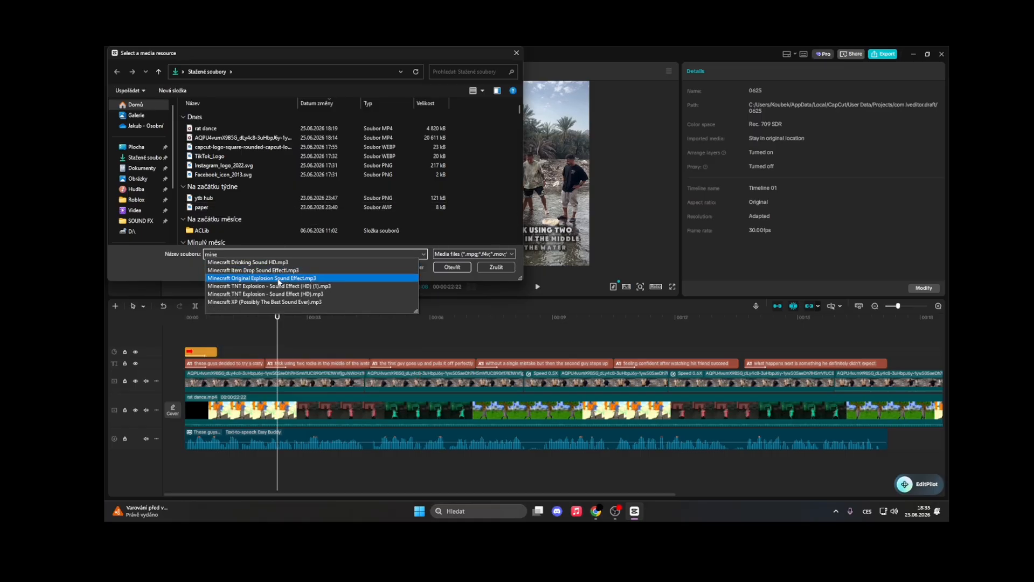
click(265, 303)
click(447, 267)
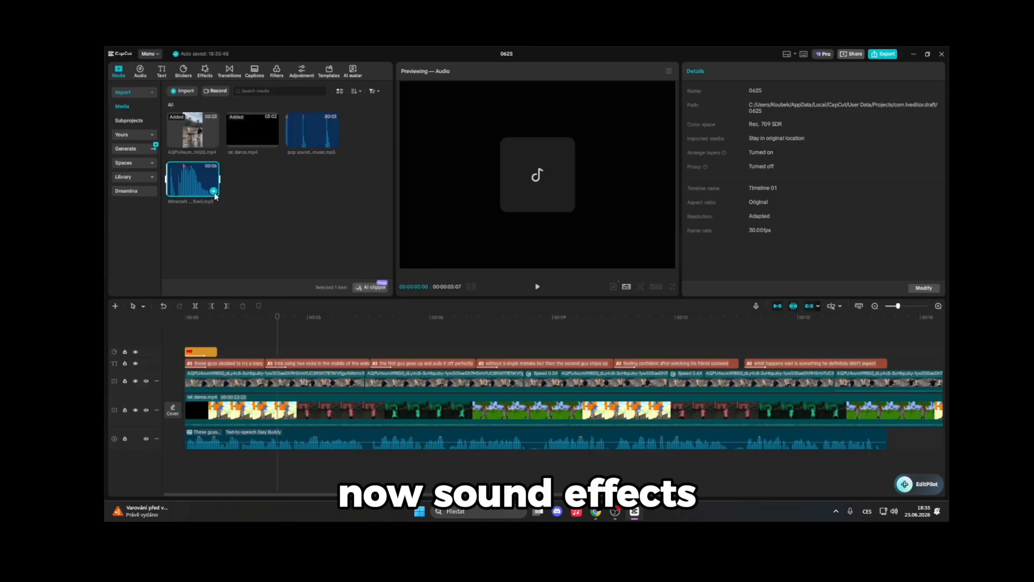
Add the Minecraft XP sound to the timeline, split it near its start and delete the longer remaining part
drag(192, 181, 312, 478)
click(317, 467)
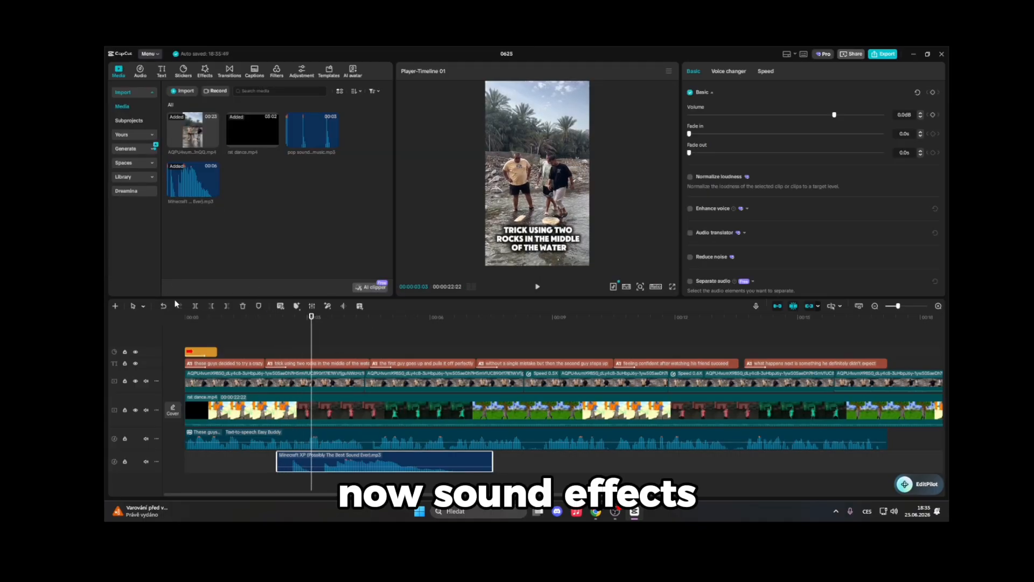
click(195, 305)
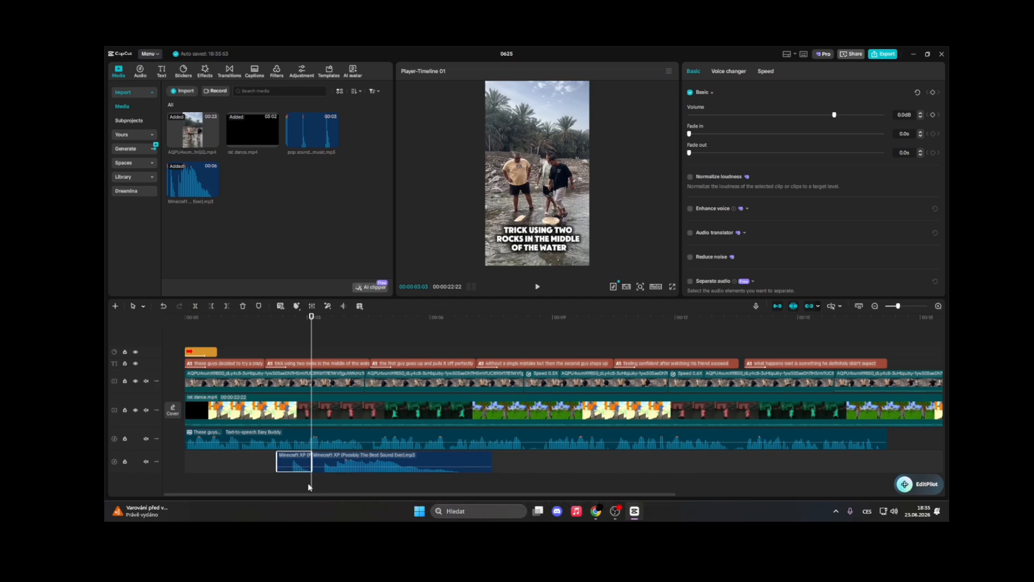
drag(310, 487, 292, 484)
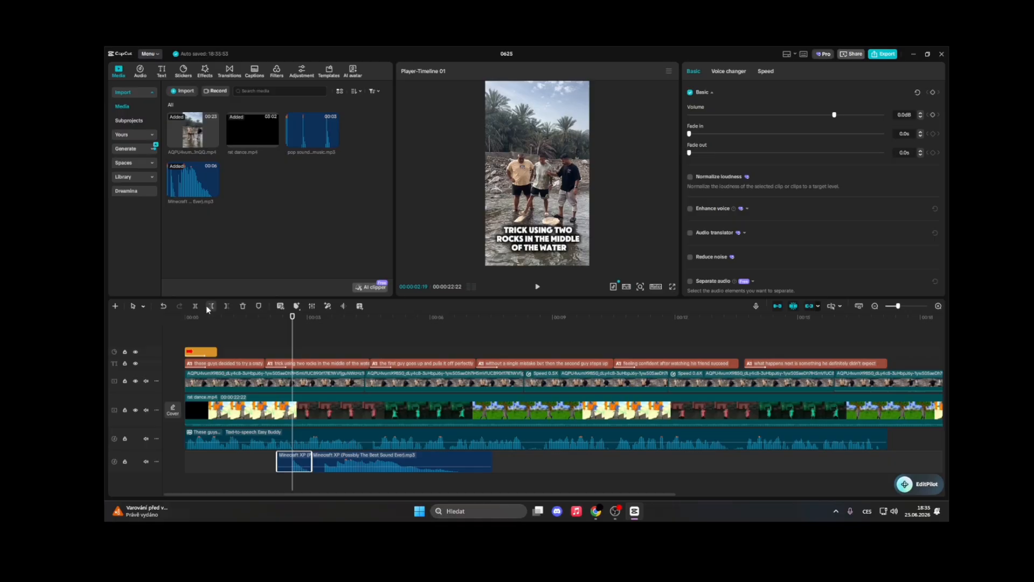
click(342, 466)
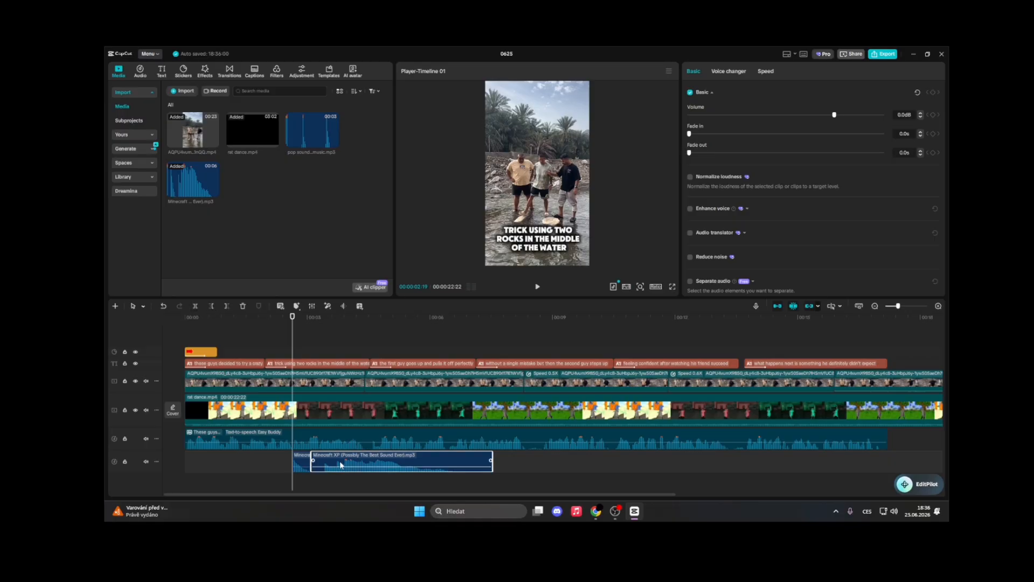
key(Delete)
Move the short Minecraft XP sound segment to the start of the timeline and play it back
drag(306, 464, 199, 335)
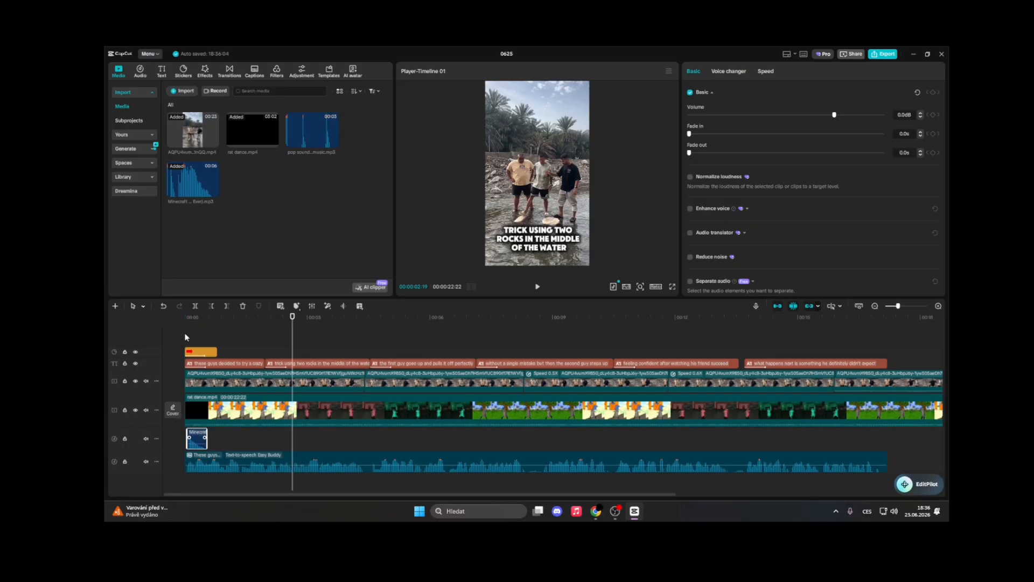
click(186, 337)
key(space)
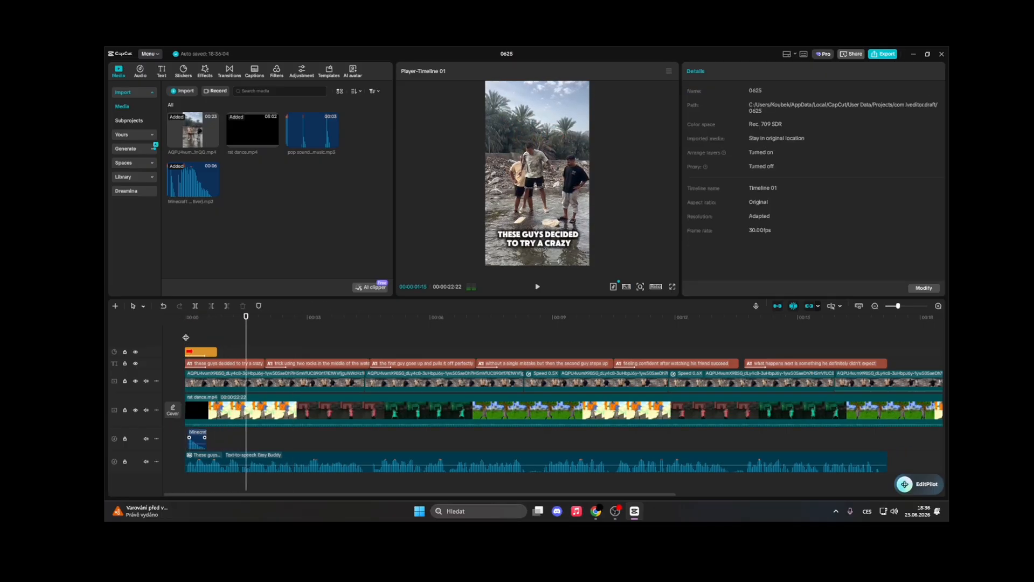
click(209, 330)
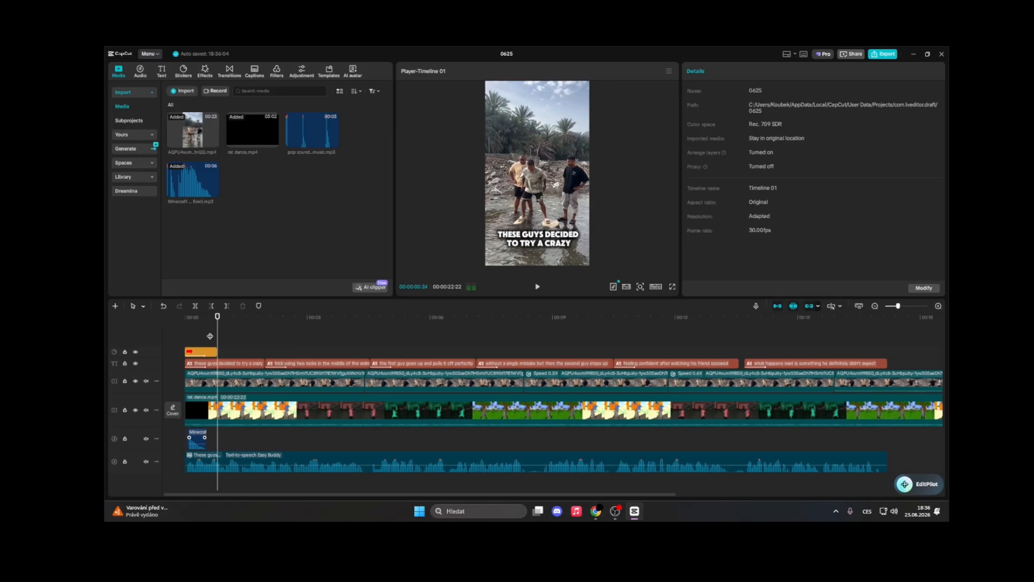
Split the first overlay video clip at two points near its start and play back the result
click(219, 337)
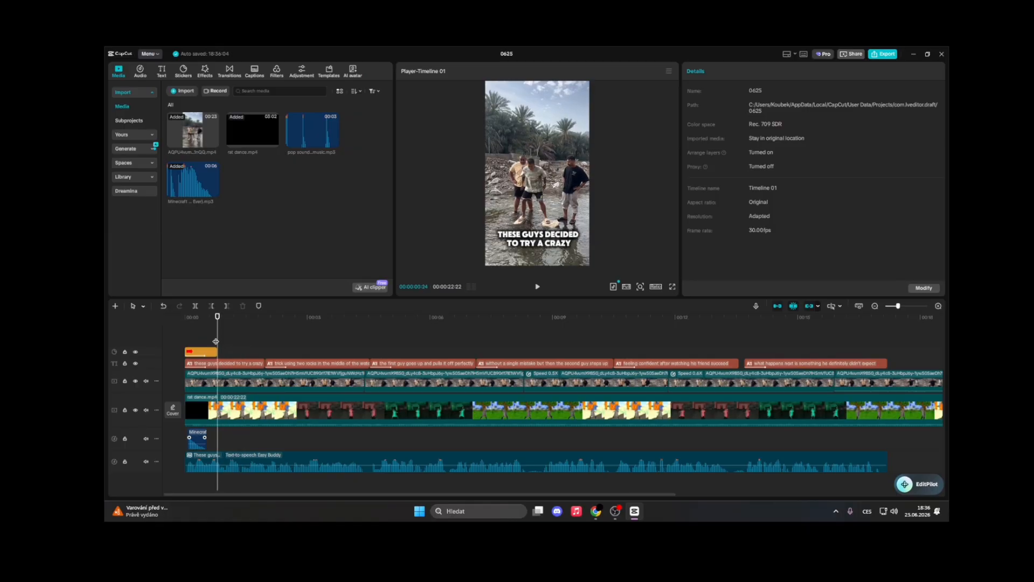
click(250, 411)
click(250, 375)
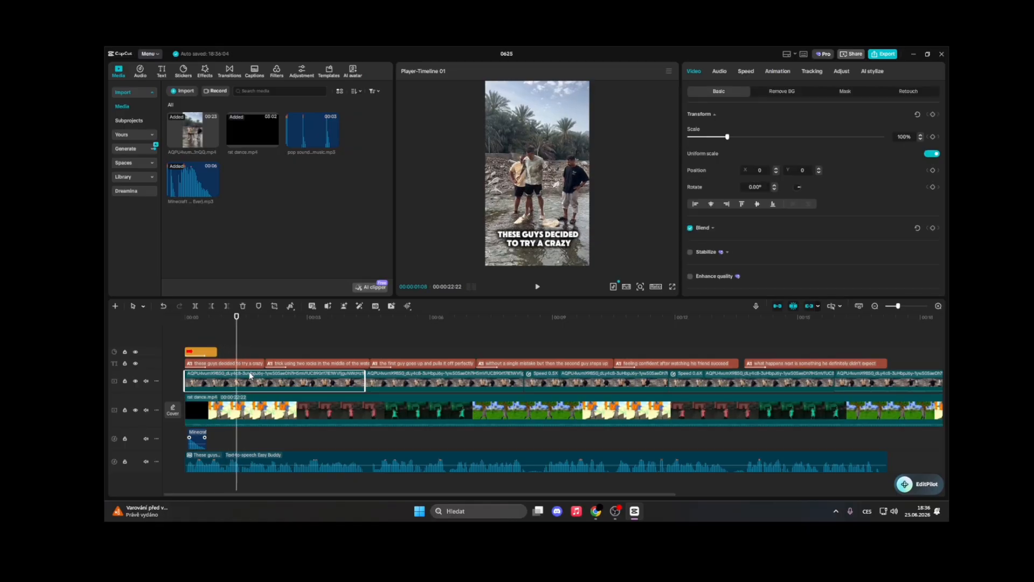
click(196, 306)
key(space)
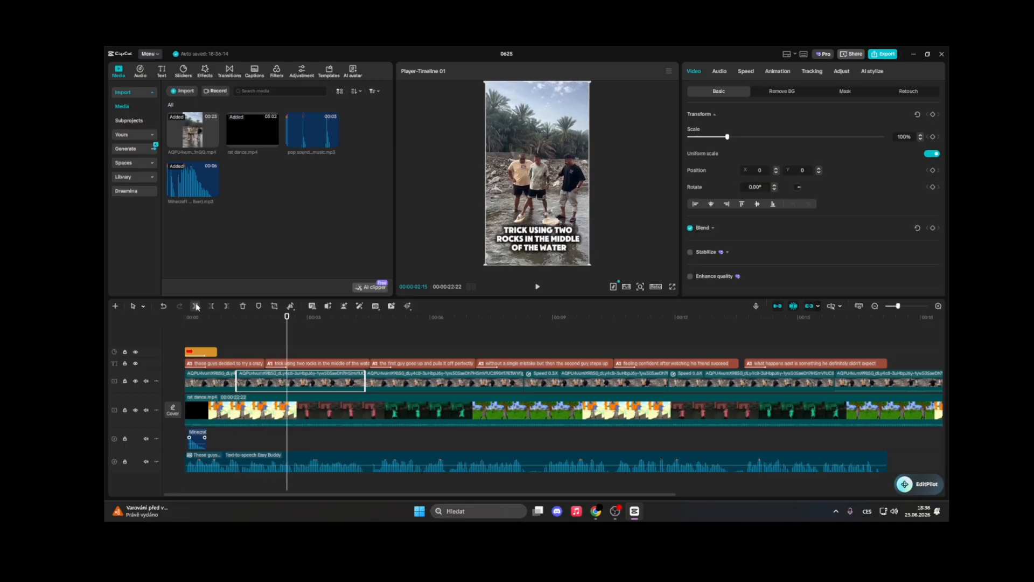
click(253, 353)
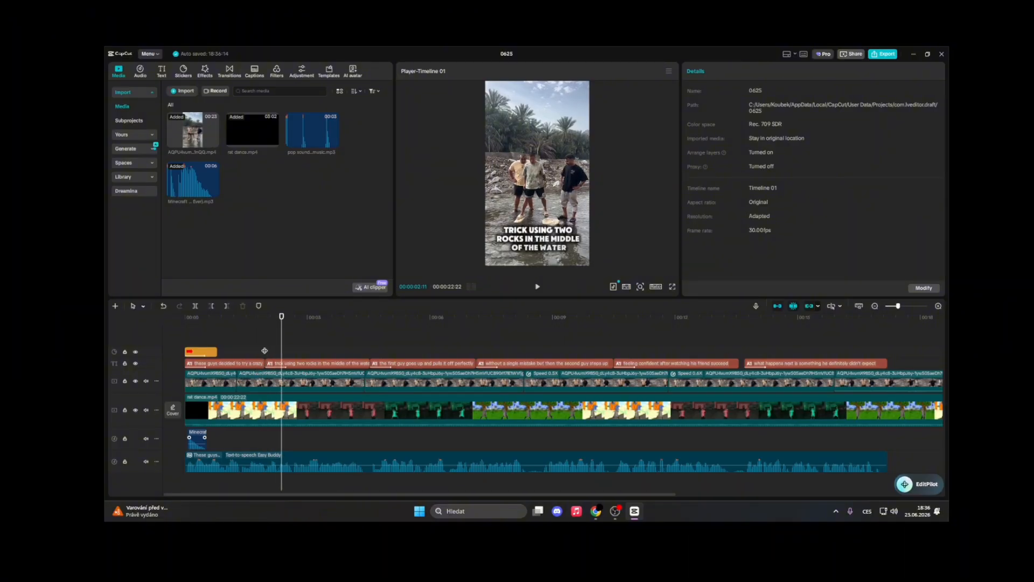
click(264, 351)
key(space)
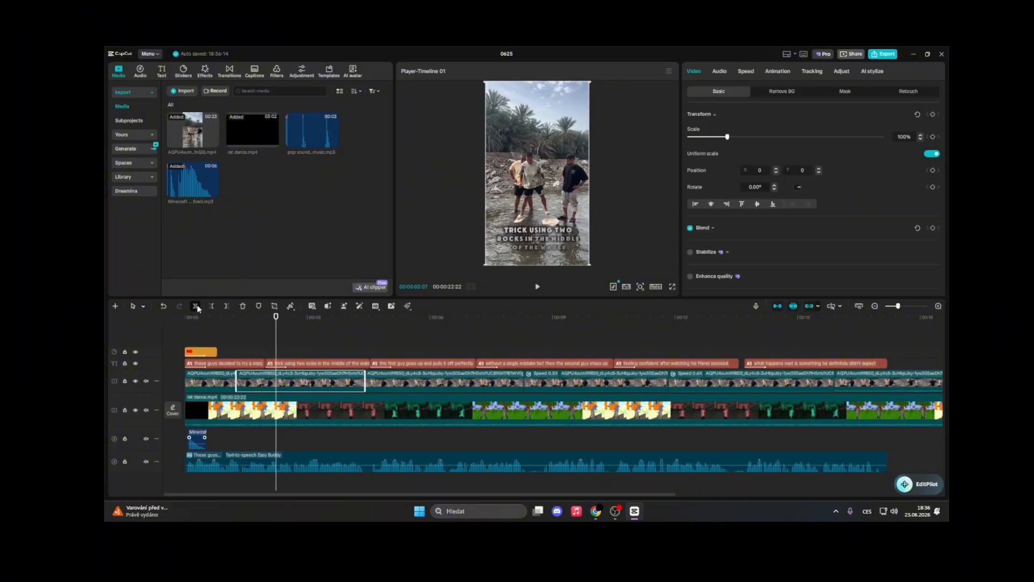
click(195, 306)
click(257, 347)
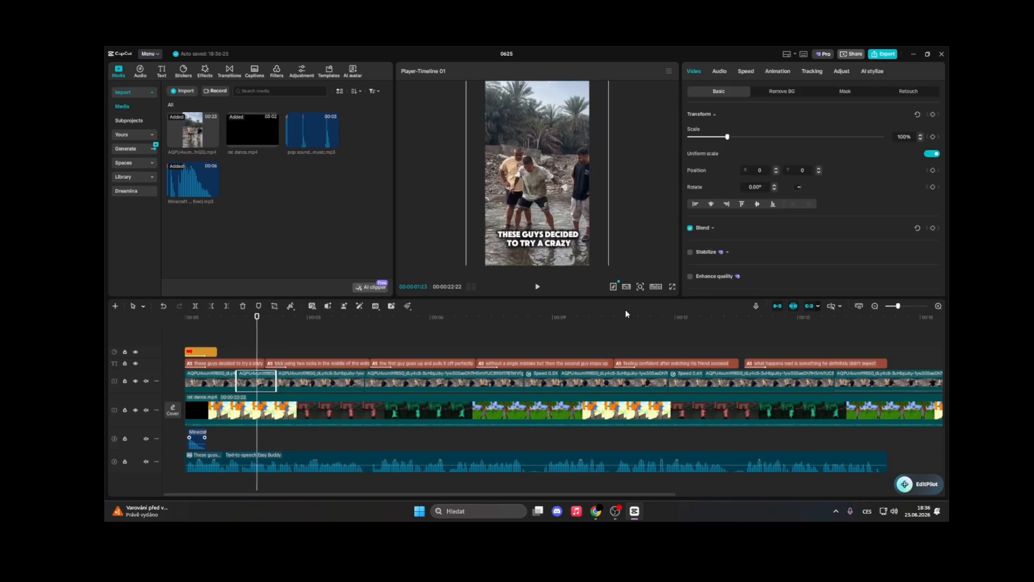
click(227, 342)
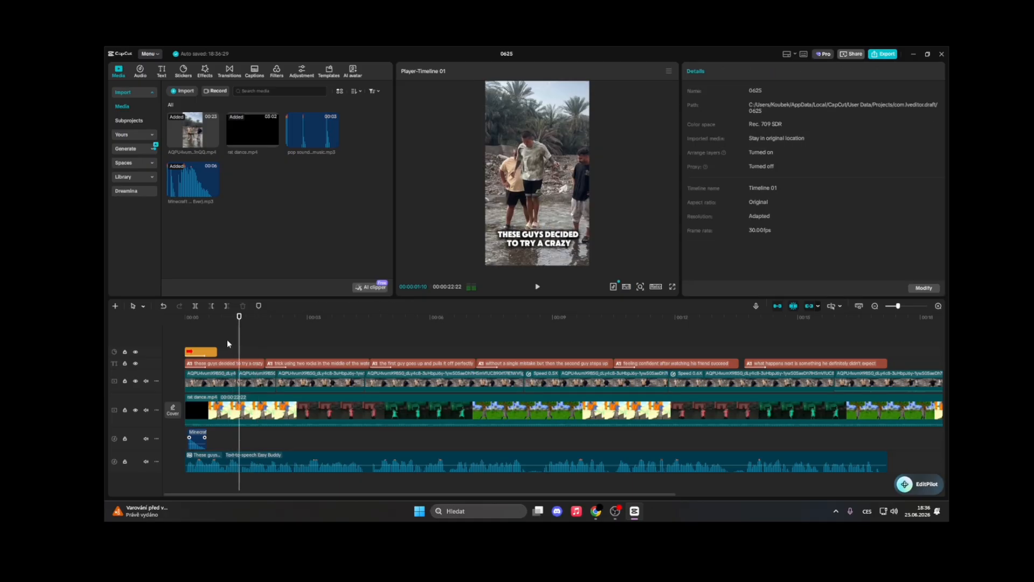
key(space)
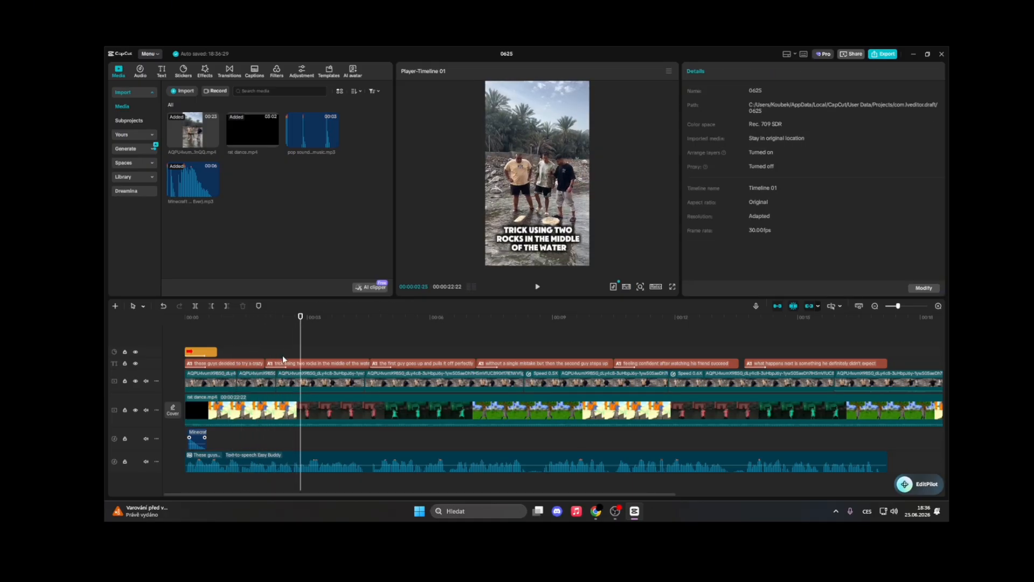
Add two red arrow stickers and position them pointing at the rocks in the preview
click(186, 71)
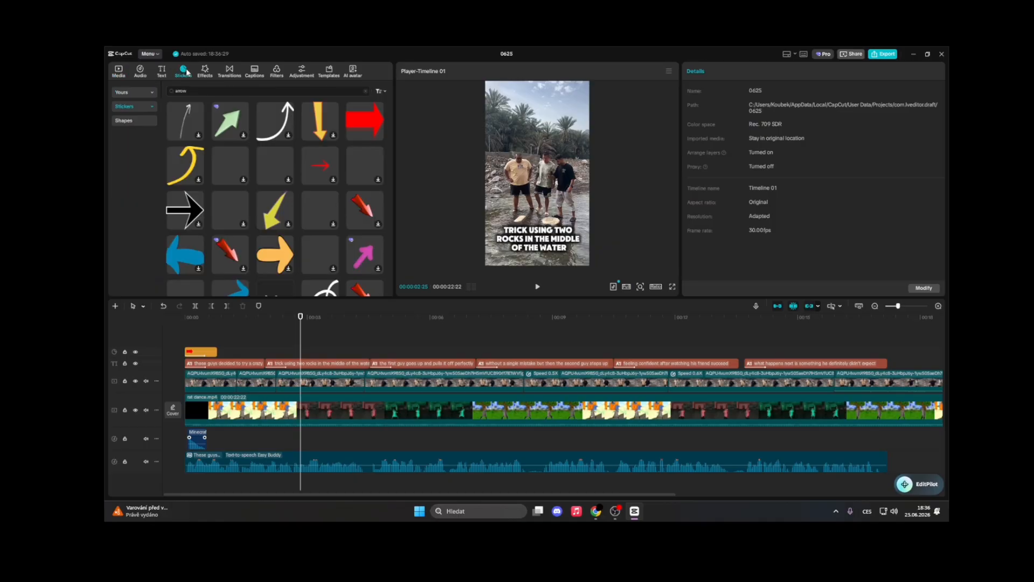
click(378, 135)
mouse_move(577, 192)
mouse_down()
mouse_move(542, 176)
mouse_move(507, 190)
mouse_move(555, 189)
mouse_move(522, 232)
mouse_move(502, 222)
mouse_move(506, 194)
mouse_move(491, 206)
mouse_move(541, 220)
mouse_move(555, 203)
mouse_move(546, 189)
mouse_move(565, 207)
mouse_up()
click(378, 135)
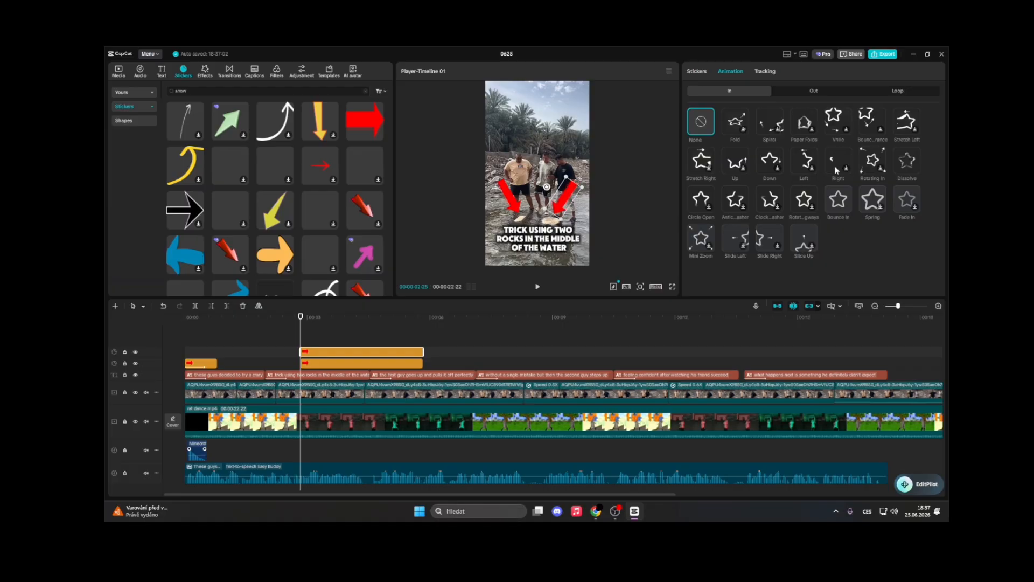
Apply the Bounce In animation to both red arrow stickers
click(837, 199)
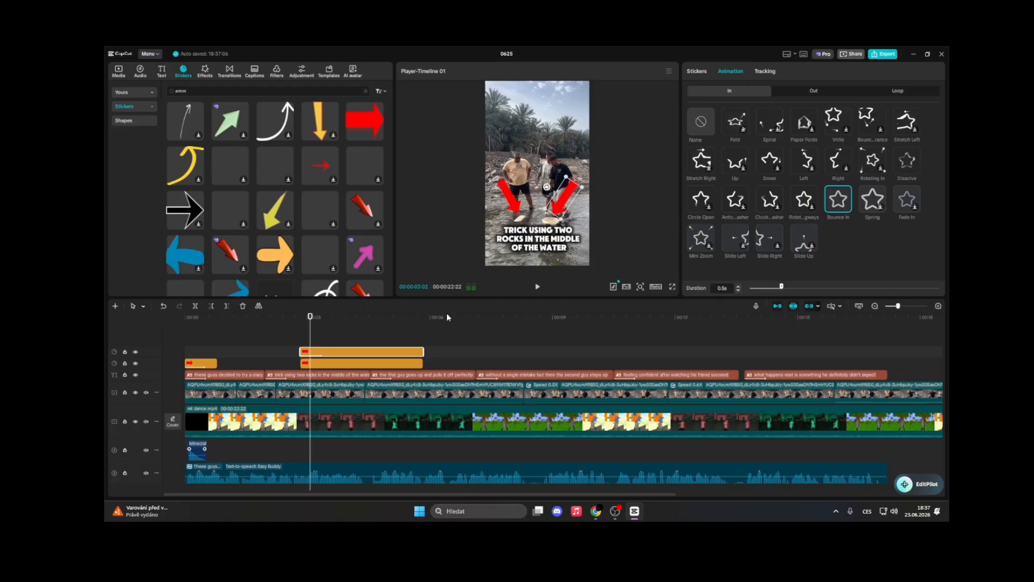
click(511, 197)
click(837, 199)
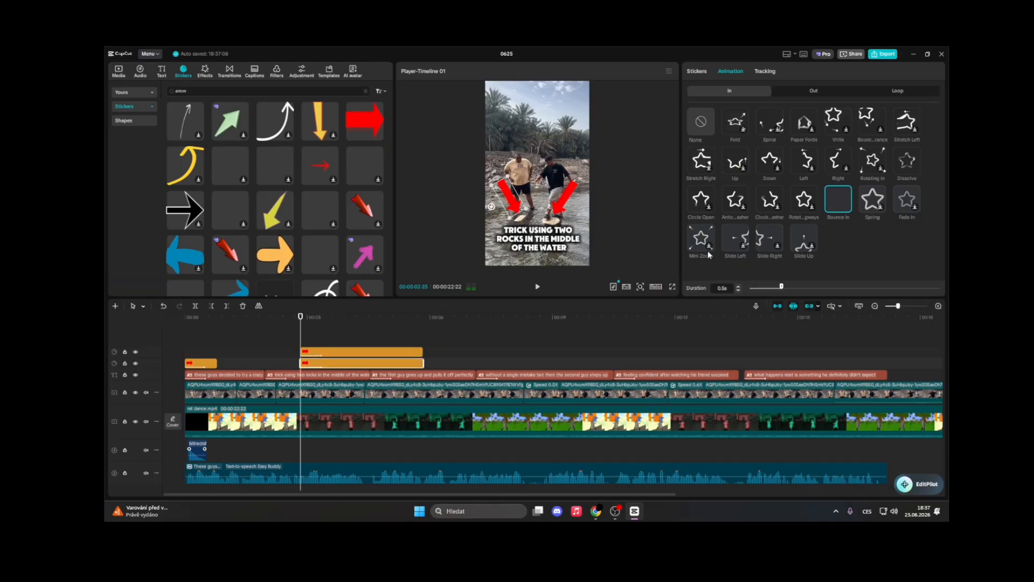
Shorten both arrow sticker clips so they end at about 4 seconds
click(298, 343)
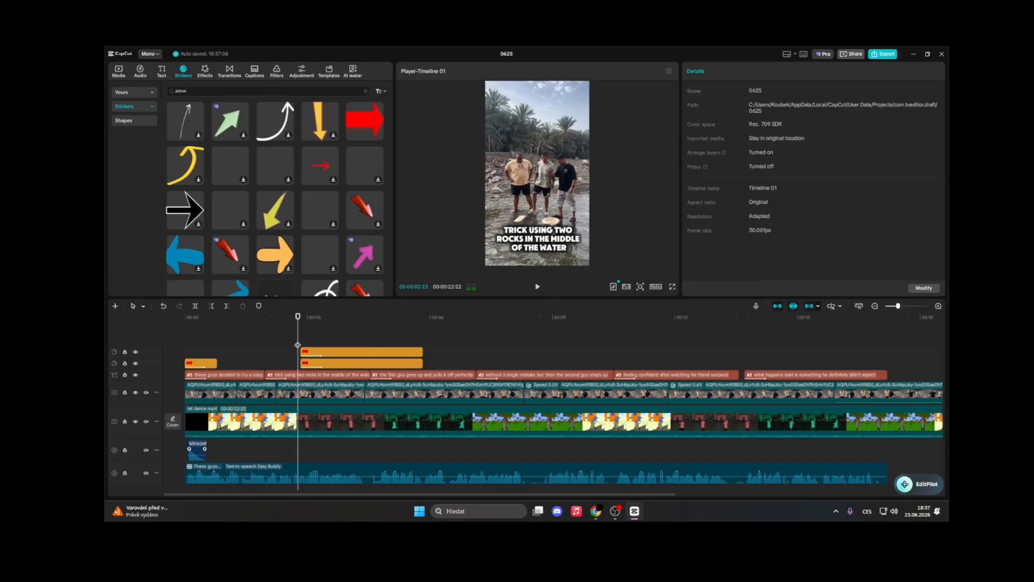
key(space)
key(space)
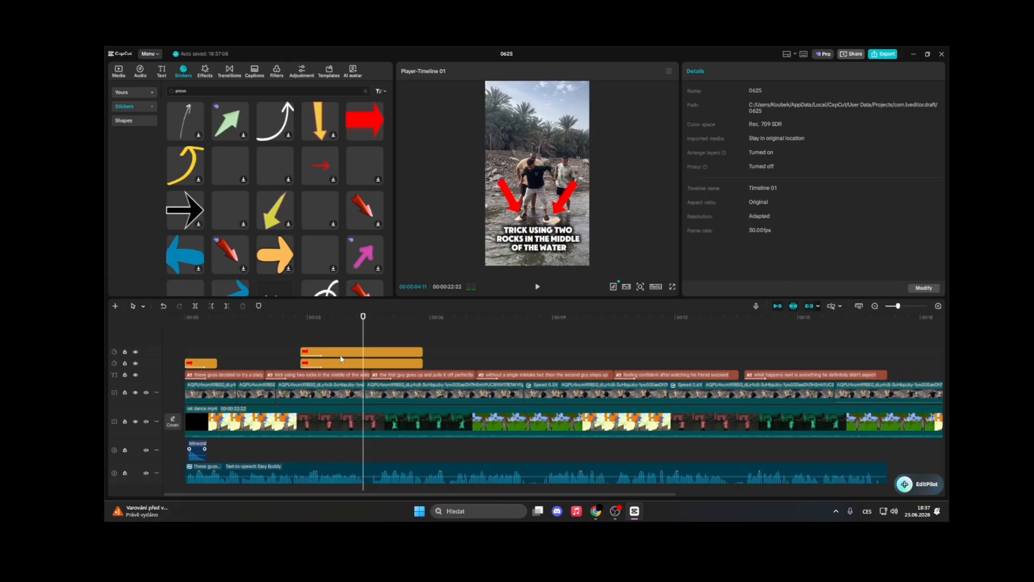
click(380, 352)
drag(423, 350, 364, 363)
click(423, 362)
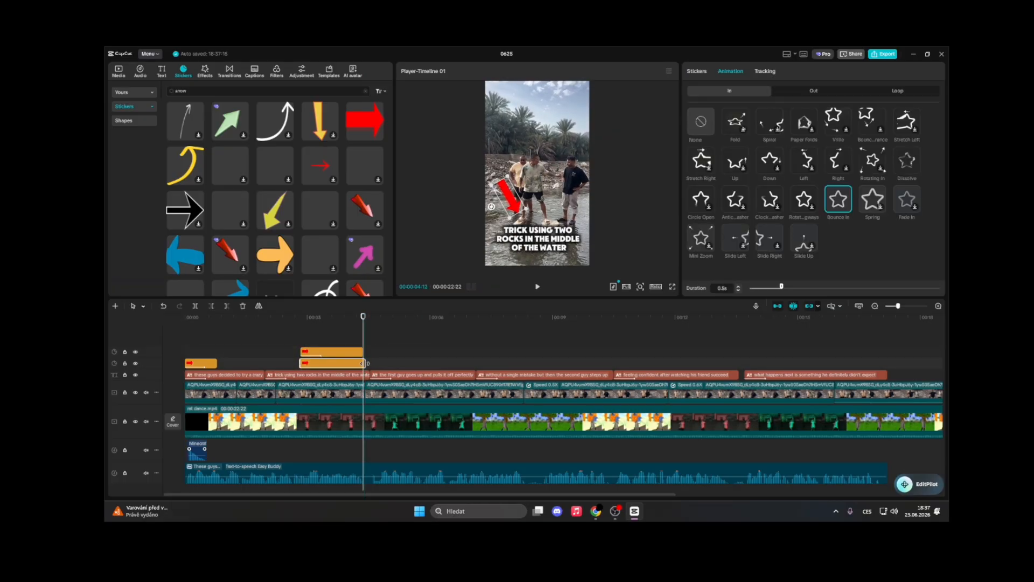
click(595, 510)
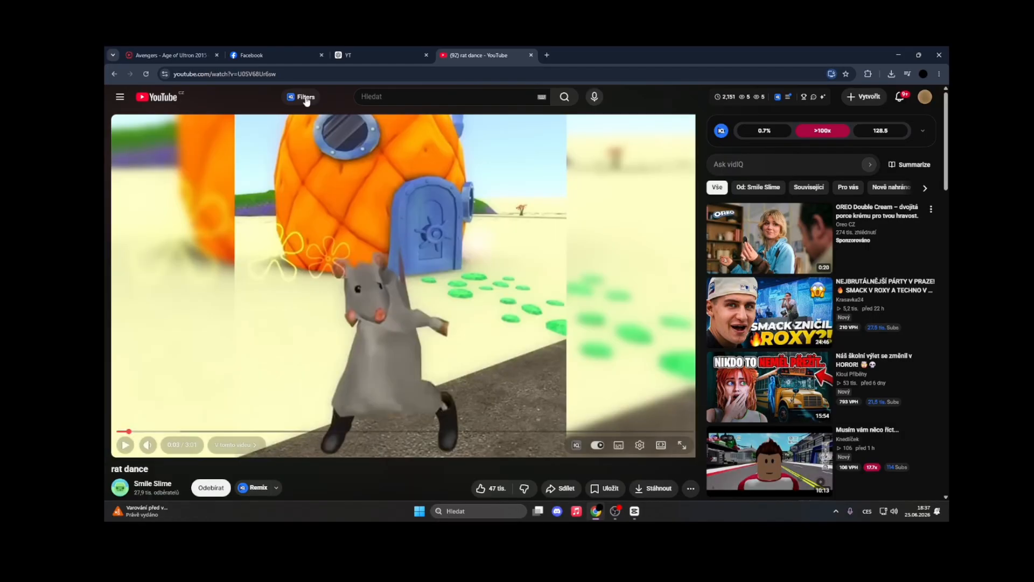
click(634, 511)
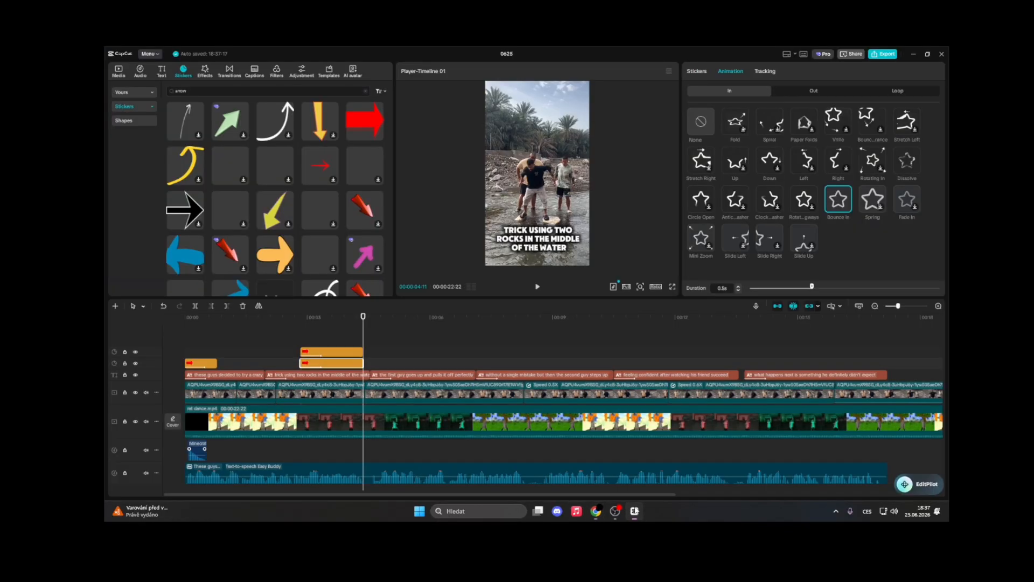
Import the pop sound effect bubble MP3 file into the project media
click(300, 343)
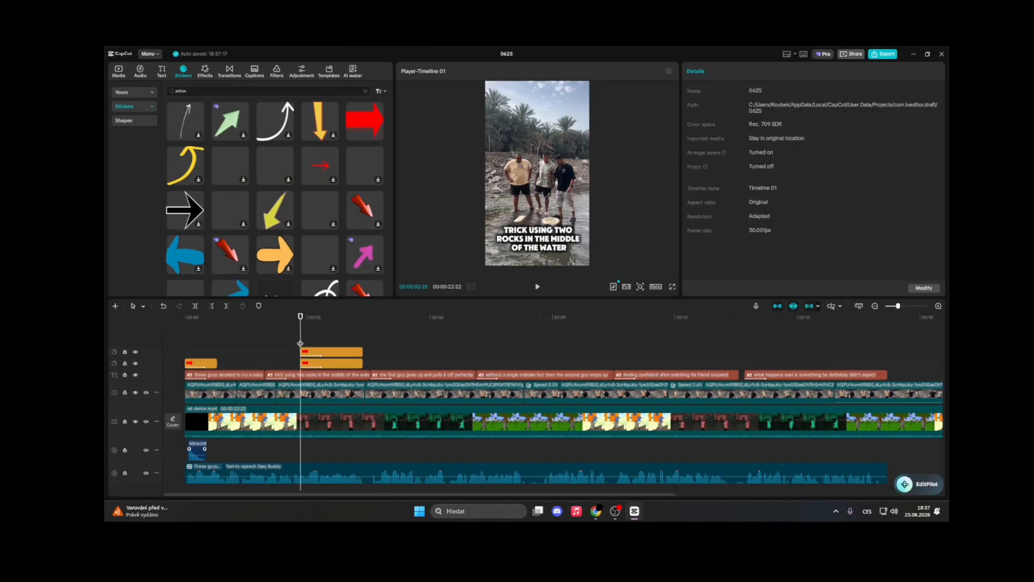
click(120, 70)
click(180, 92)
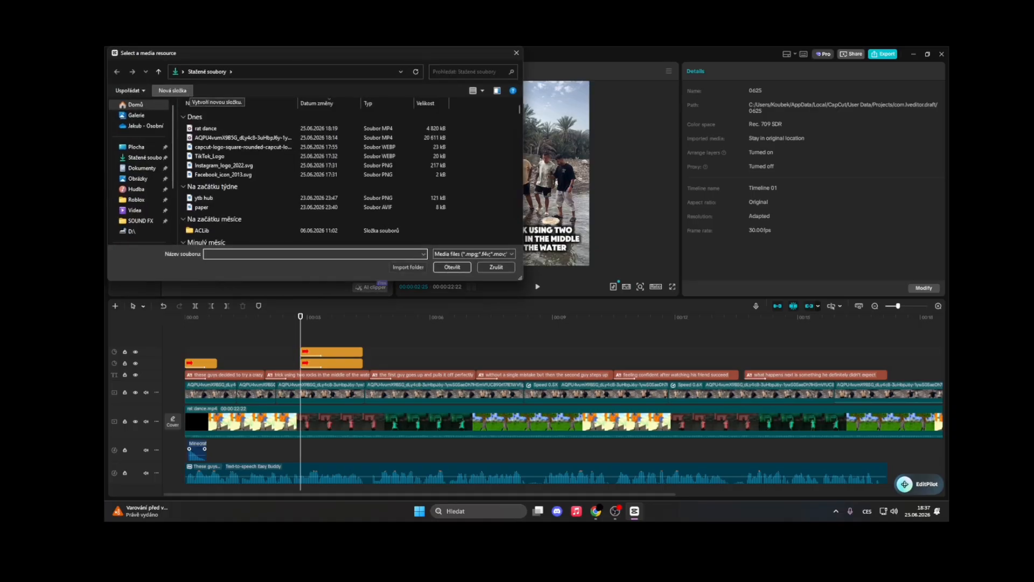
text(popo)
key(BackSpace)
key(BackSpace)
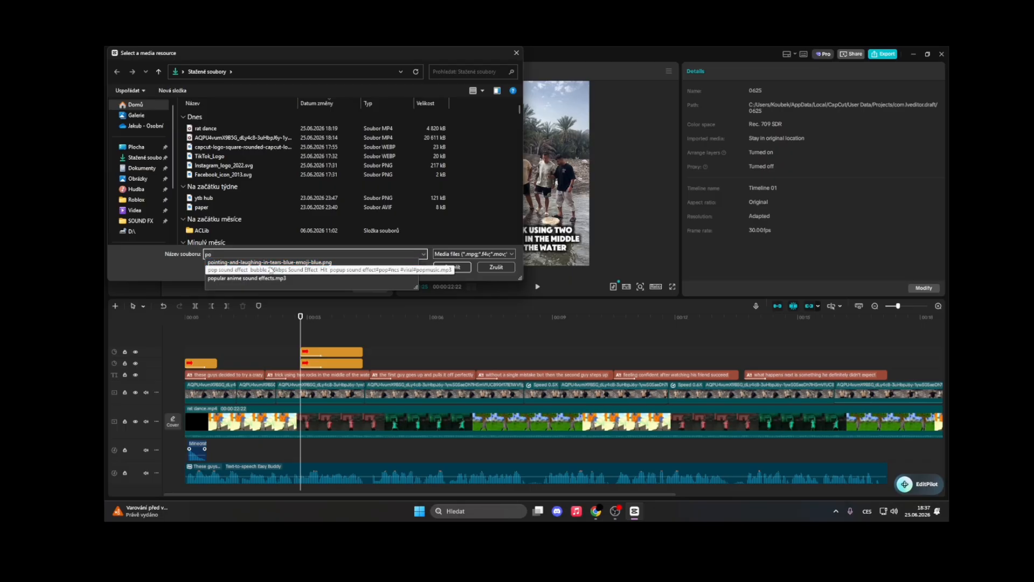
text(p)
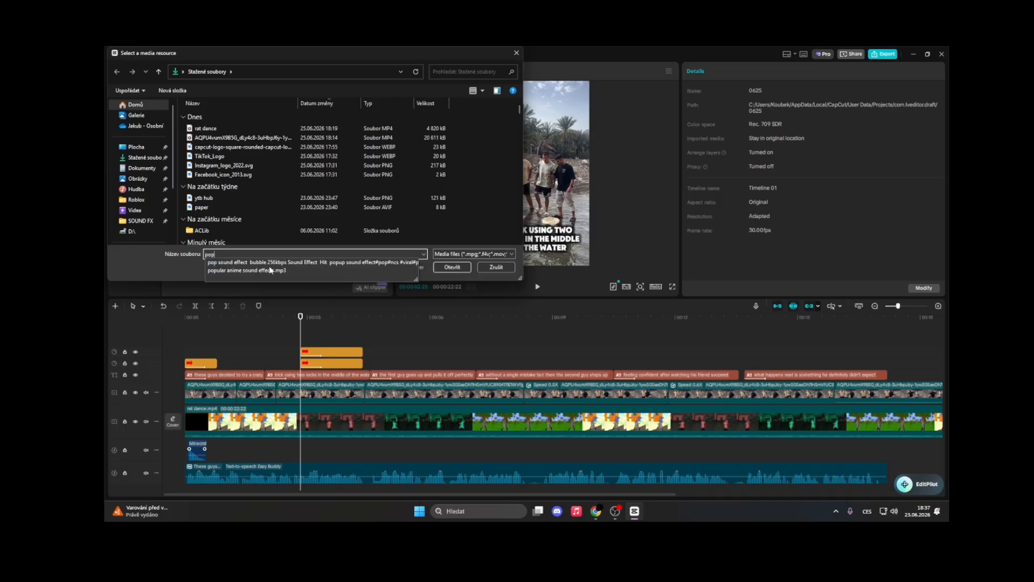
click(277, 263)
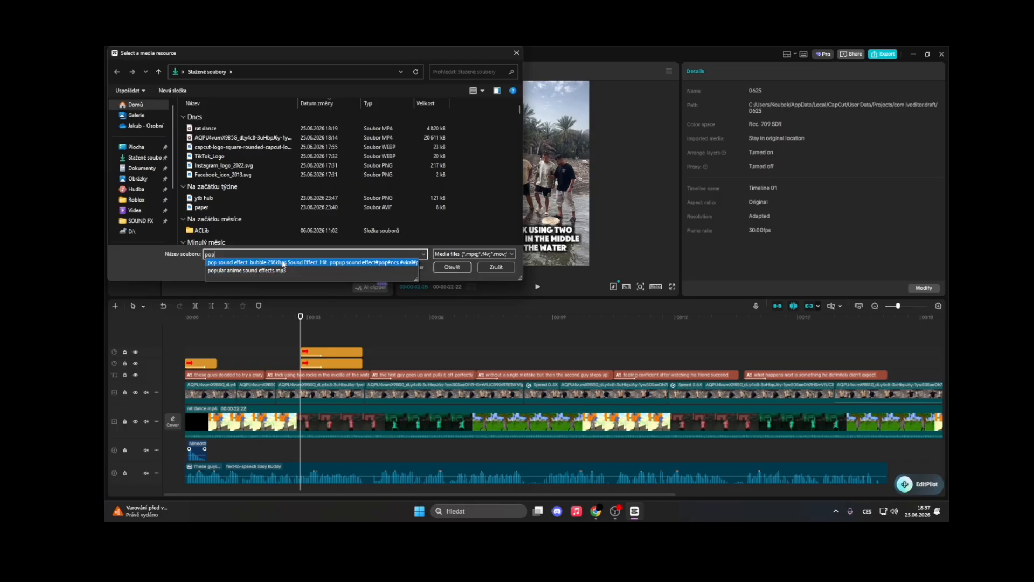
click(452, 267)
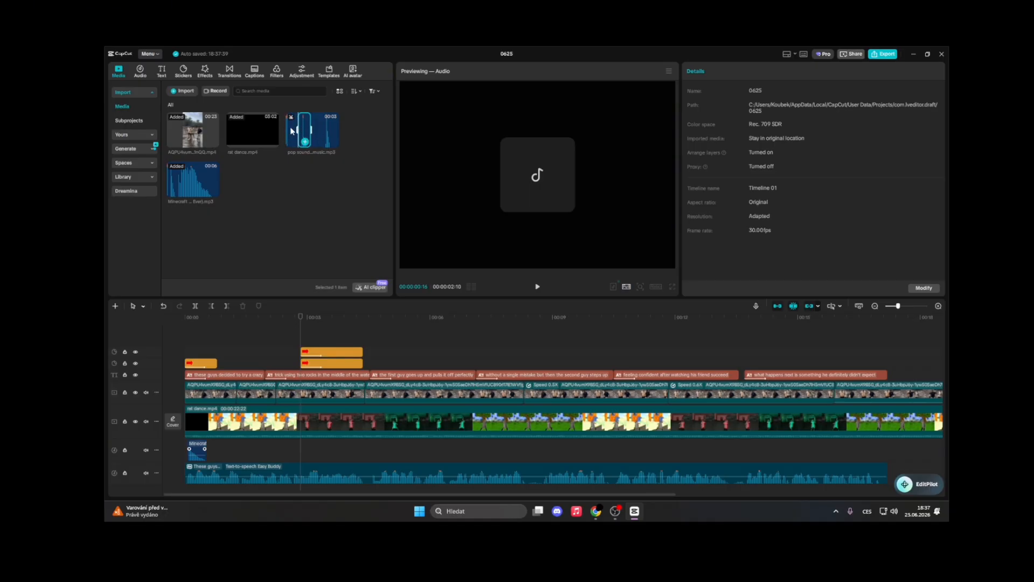
Add the pop sound to the timeline at the arrows' start and trim it to a short clip
drag(290, 128, 299, 334)
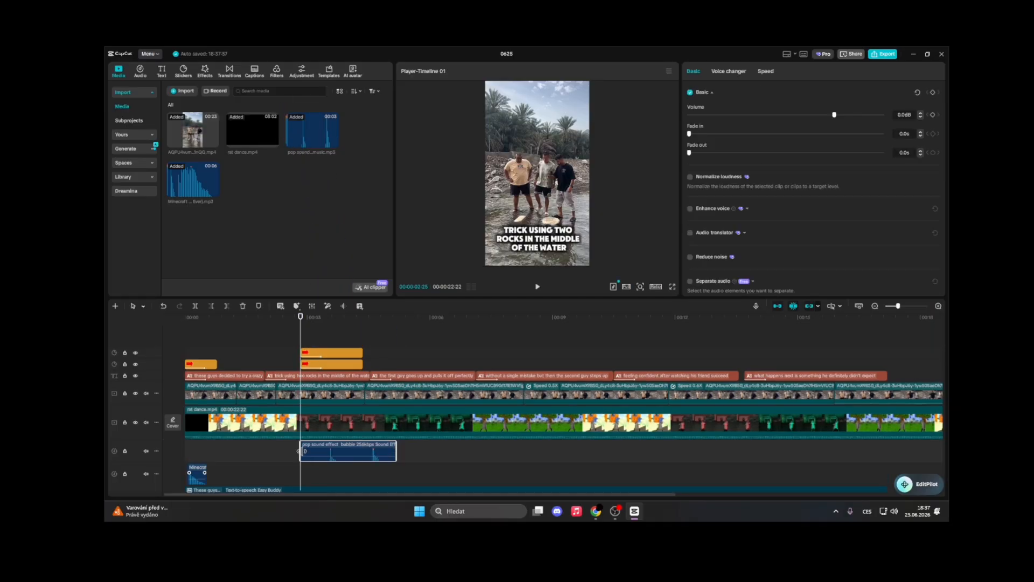
drag(300, 447, 327, 447)
drag(395, 448, 315, 362)
key(space)
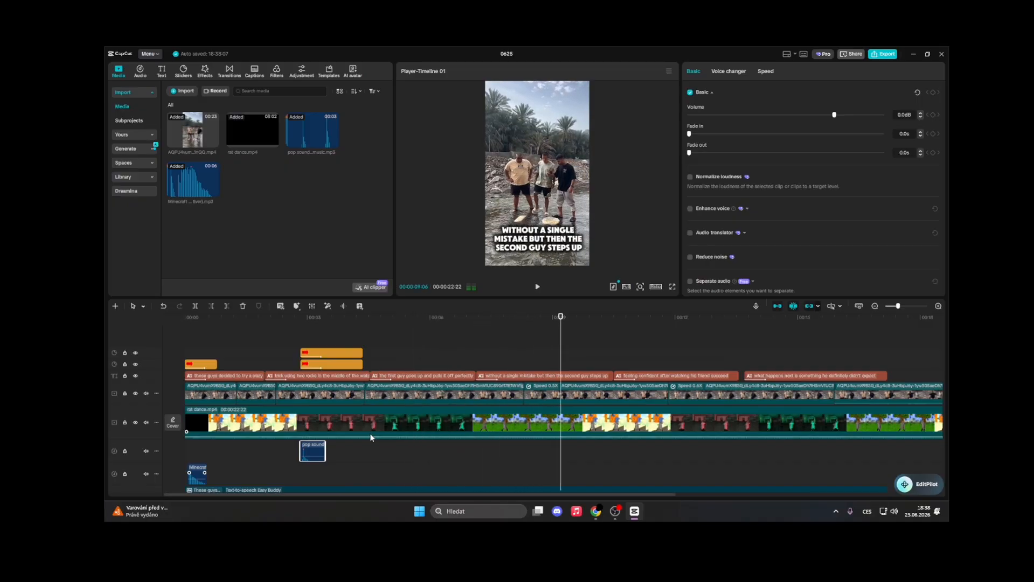
Play back parts of the timeline to review the arrows and sound effects
click(535, 365)
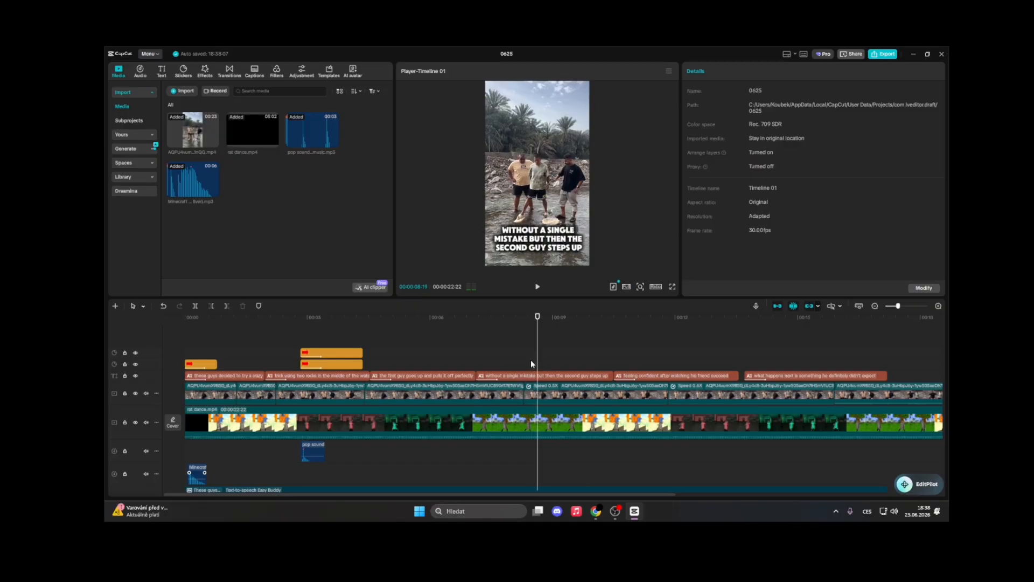
click(384, 354)
key(space)
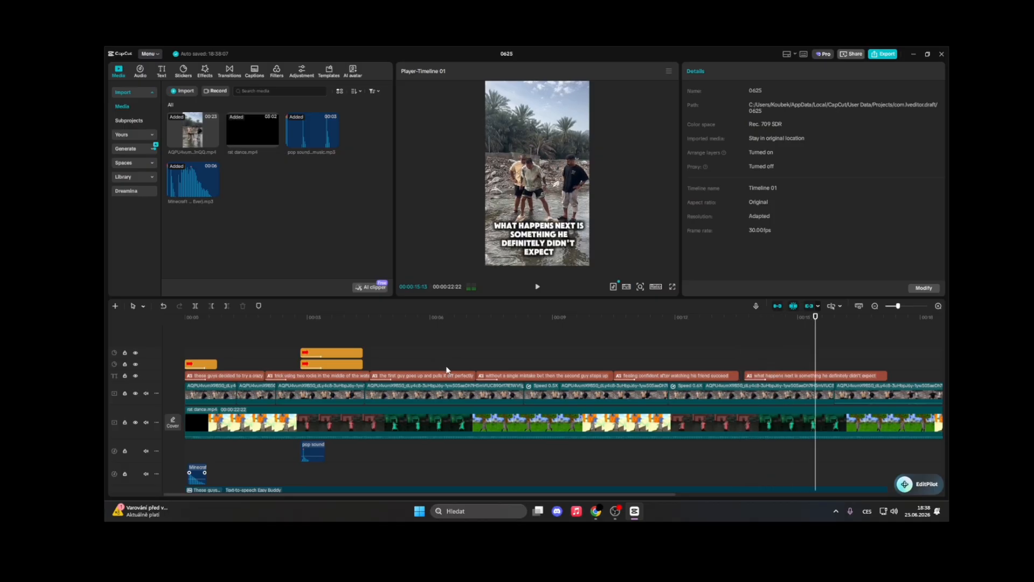
click(387, 356)
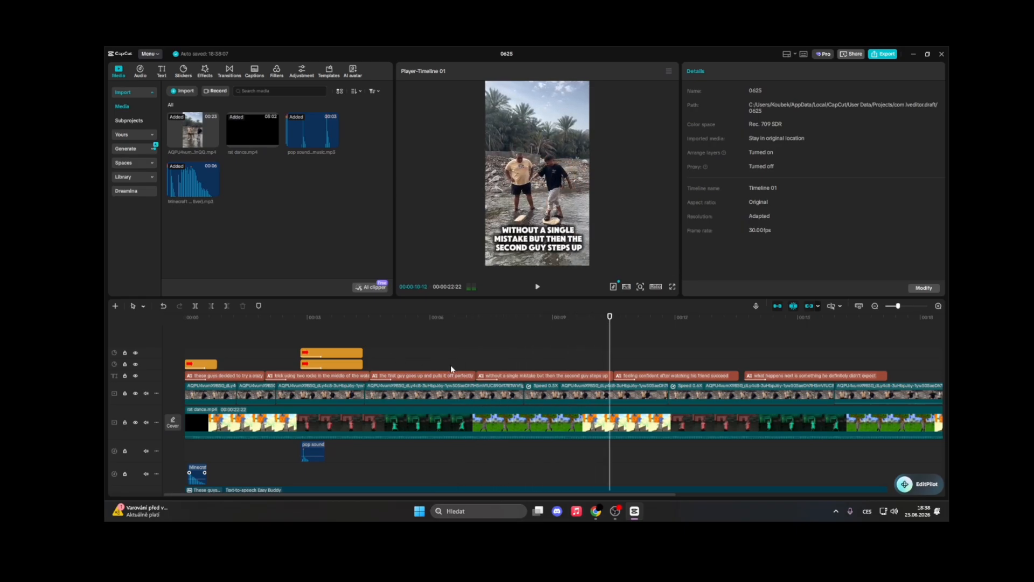
click(515, 366)
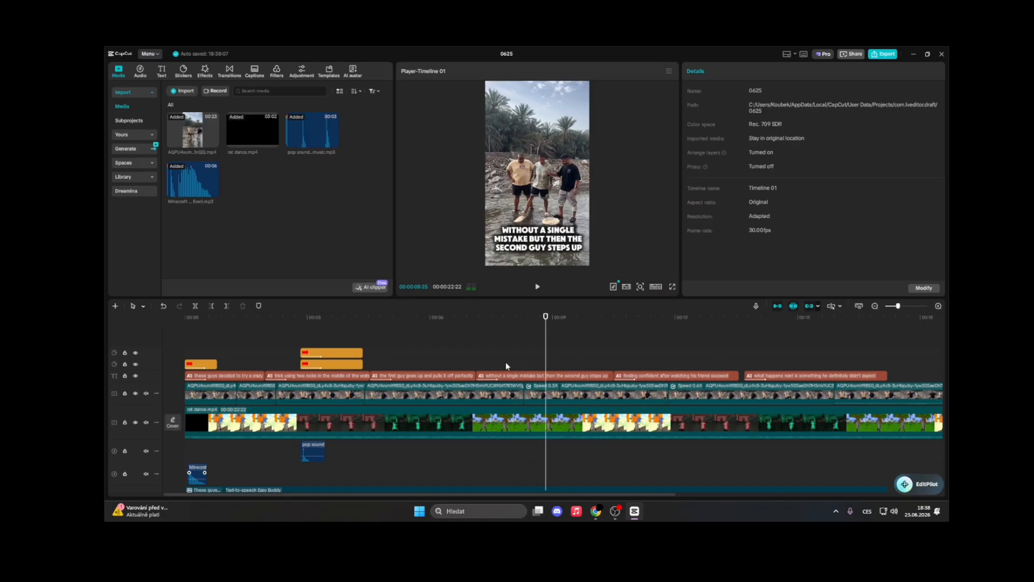
Search the stickers for "circle" and add a red circle sticker to the timeline at the playhead
click(184, 71)
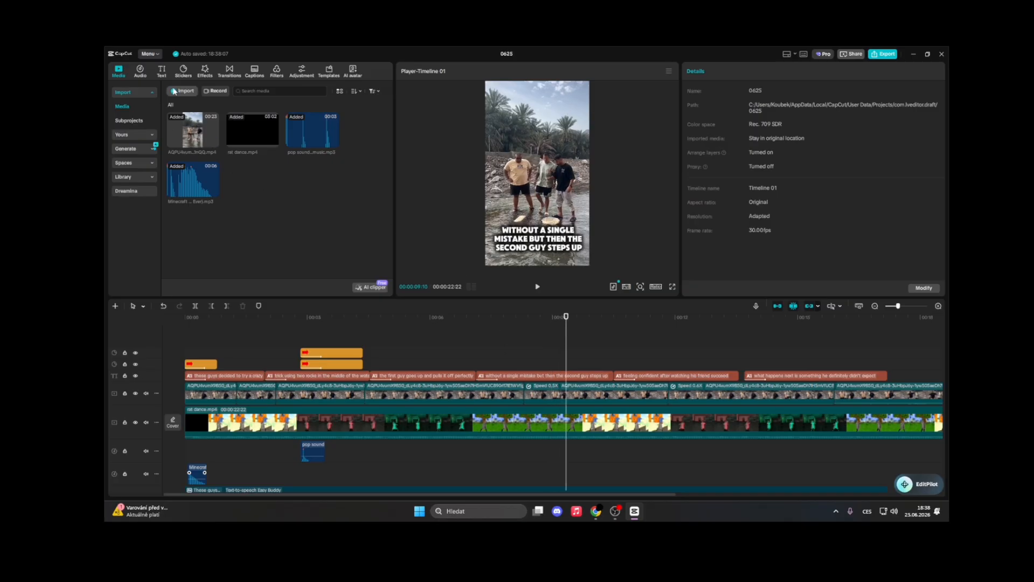
click(200, 92)
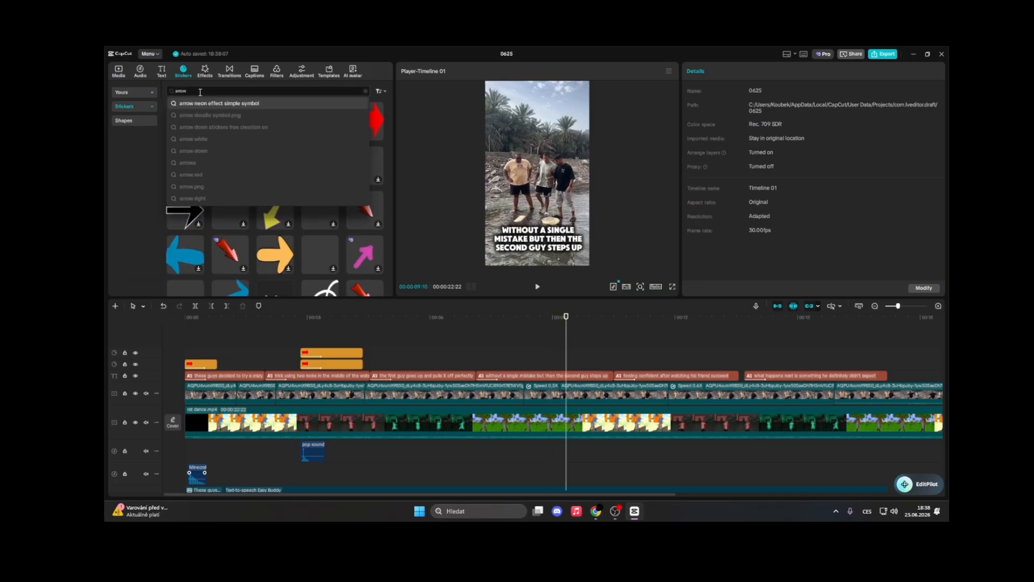
key(BackSpace)
key(BackSpace)
key(BackSpace)
key(BackSpace)
text(c)
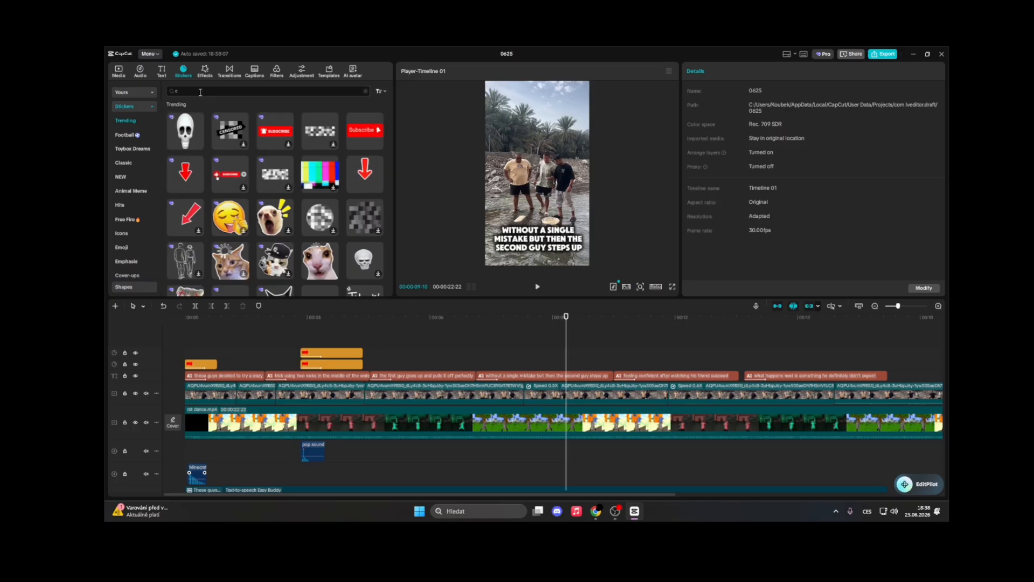
text(i)
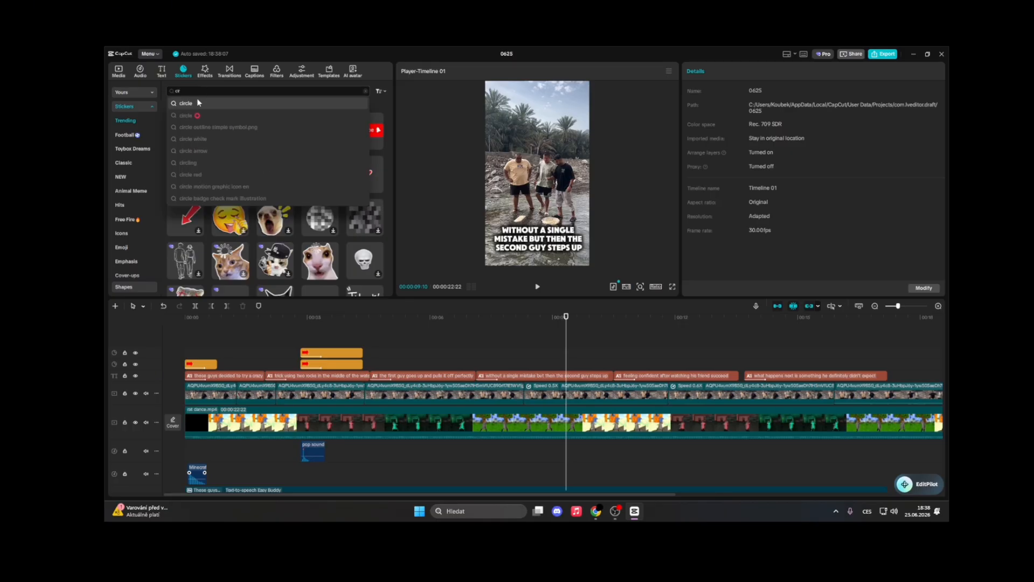
click(192, 100)
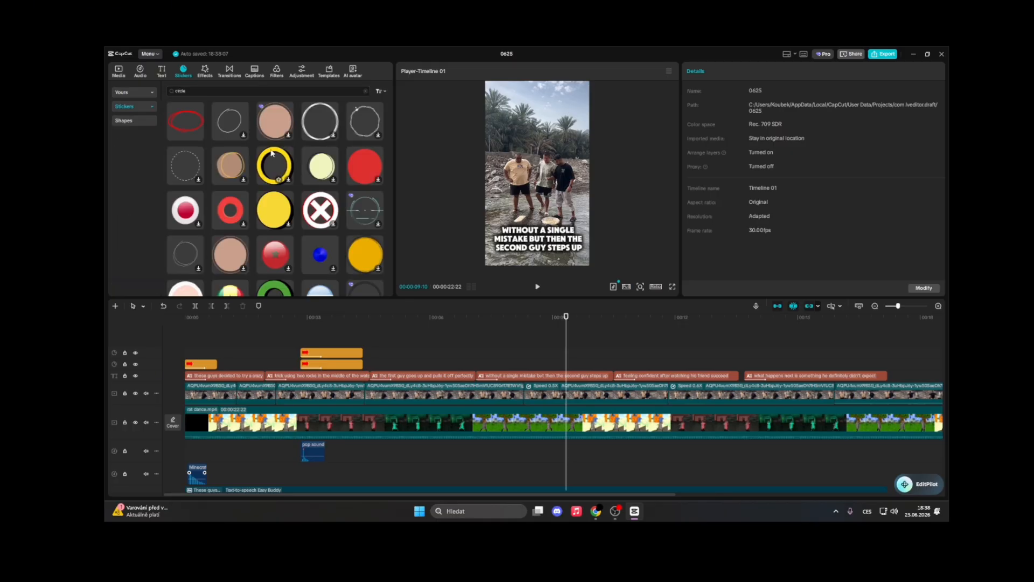
mouse_move(184, 119)
scroll(227, 135, down, 5)
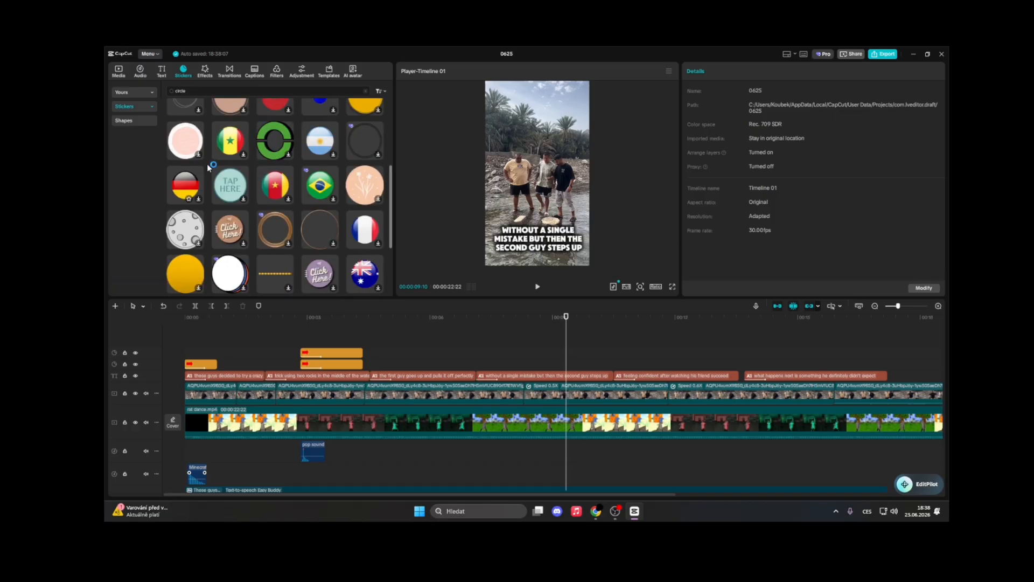
scroll(226, 135, up, 5)
click(198, 92)
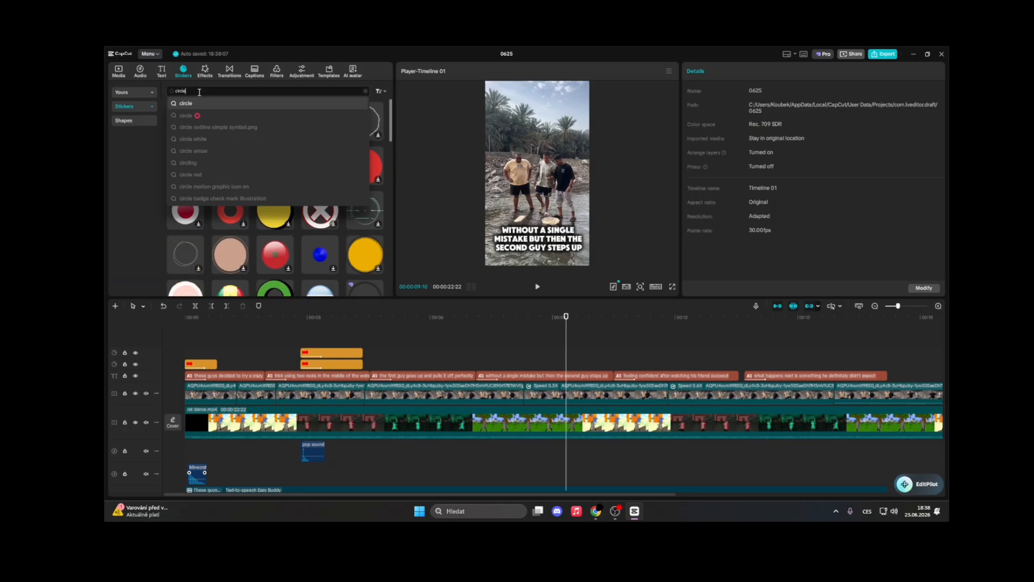
click(206, 104)
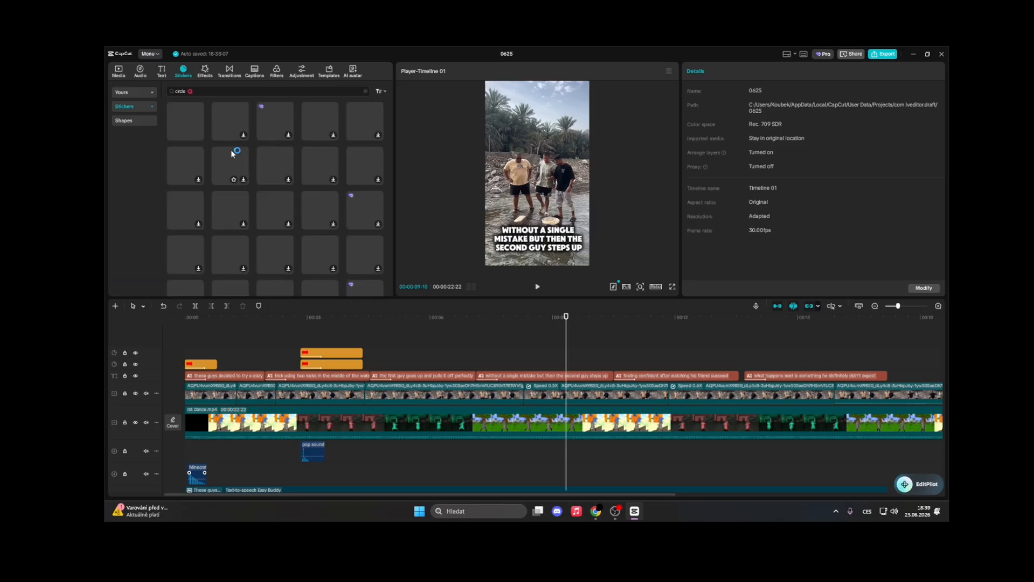
scroll(273, 152, down, 10)
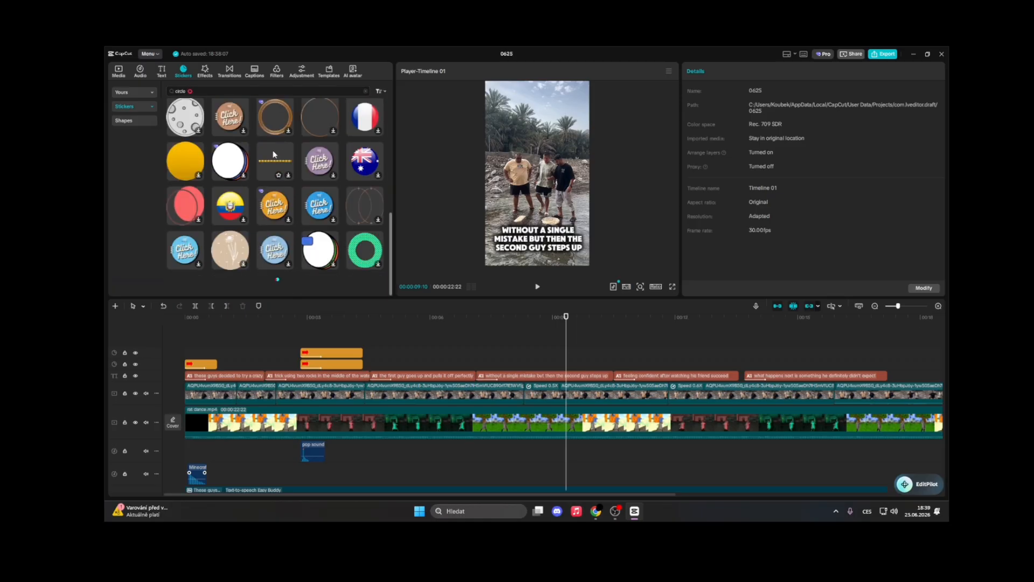
scroll(290, 189, down, 5)
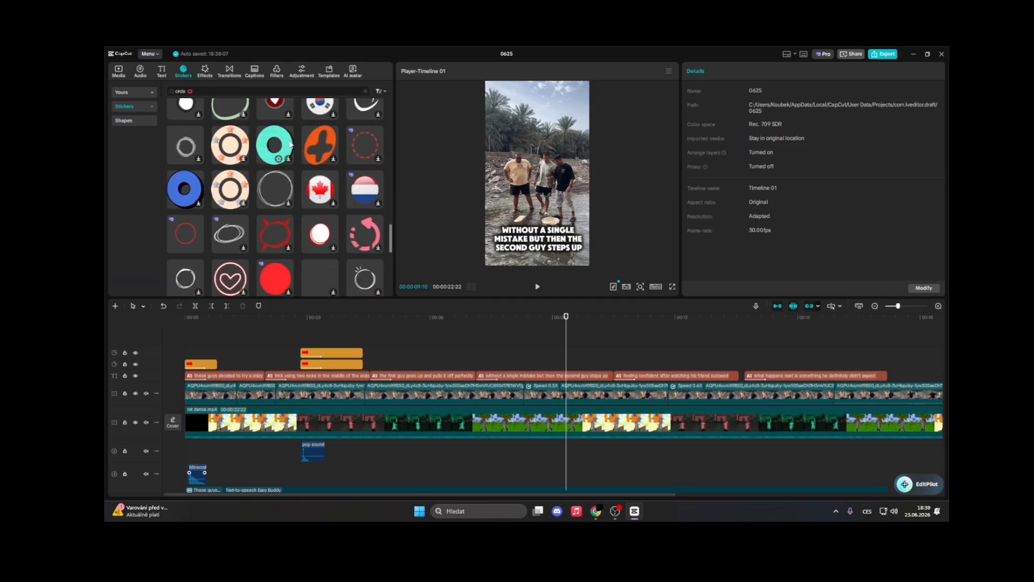
click(199, 170)
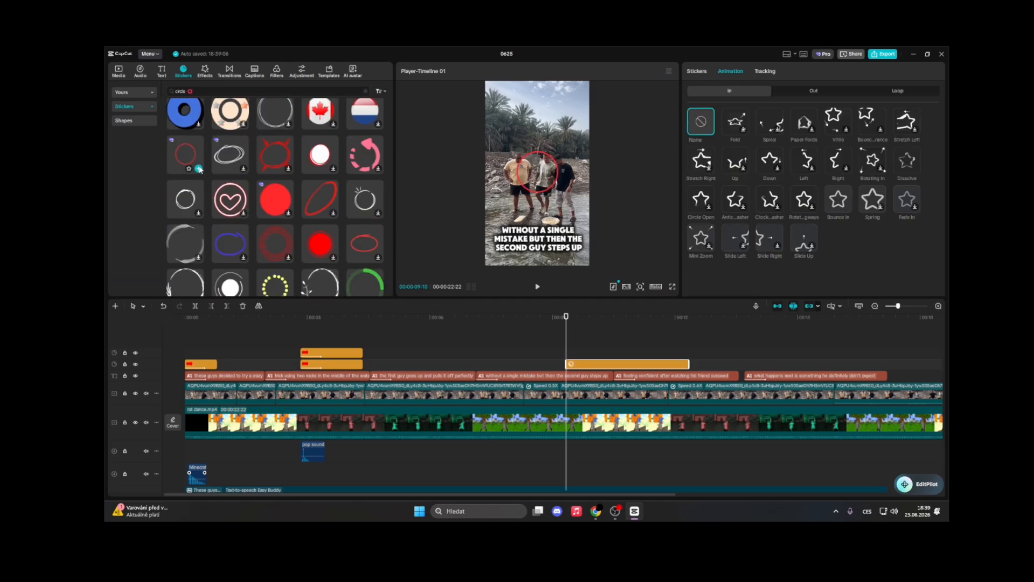
Move the circle sticker onto the man on the right in the preview and play back that moment
drag(556, 184, 581, 173)
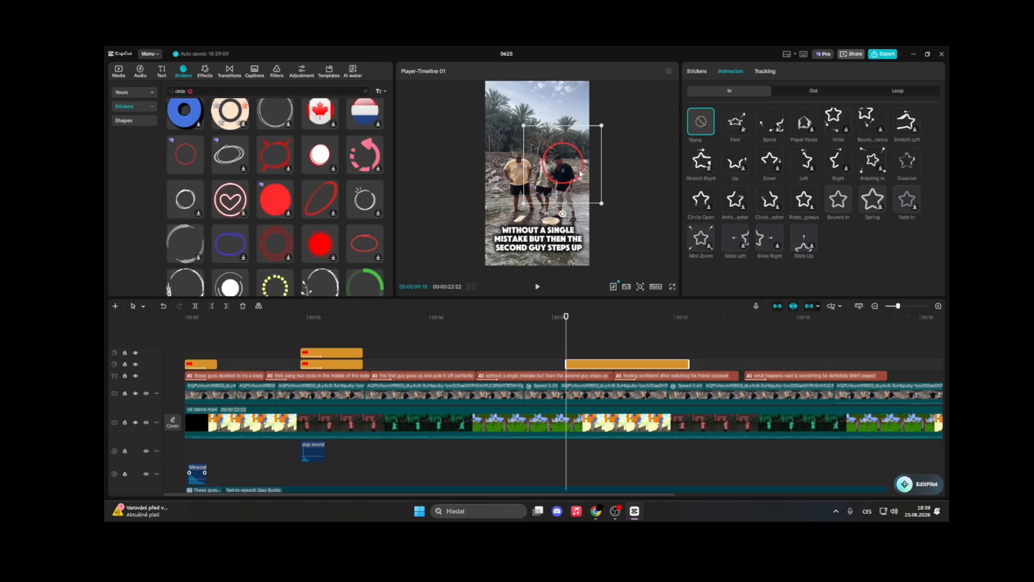
click(554, 353)
key(space)
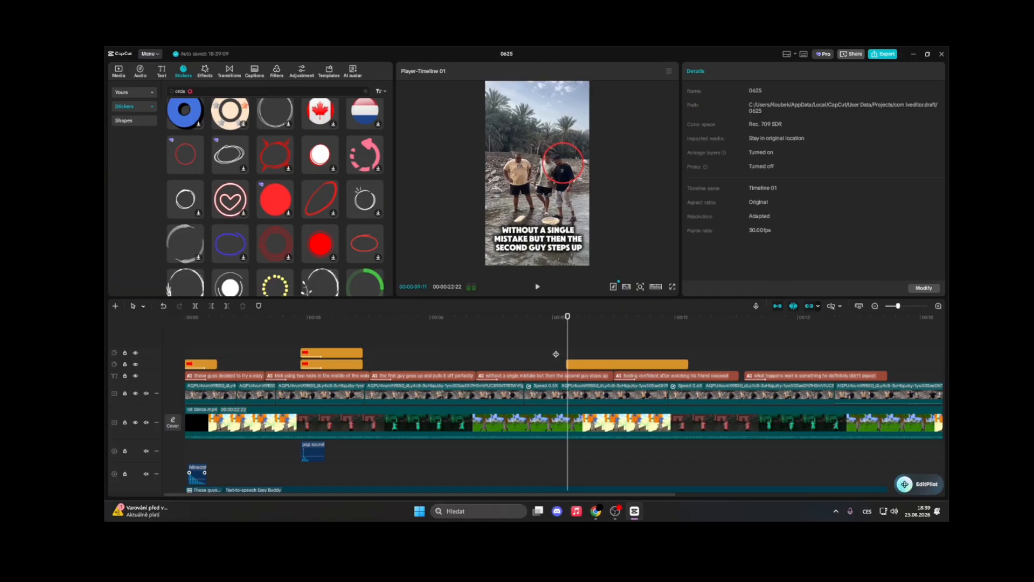
key(space)
click(575, 354)
key(space)
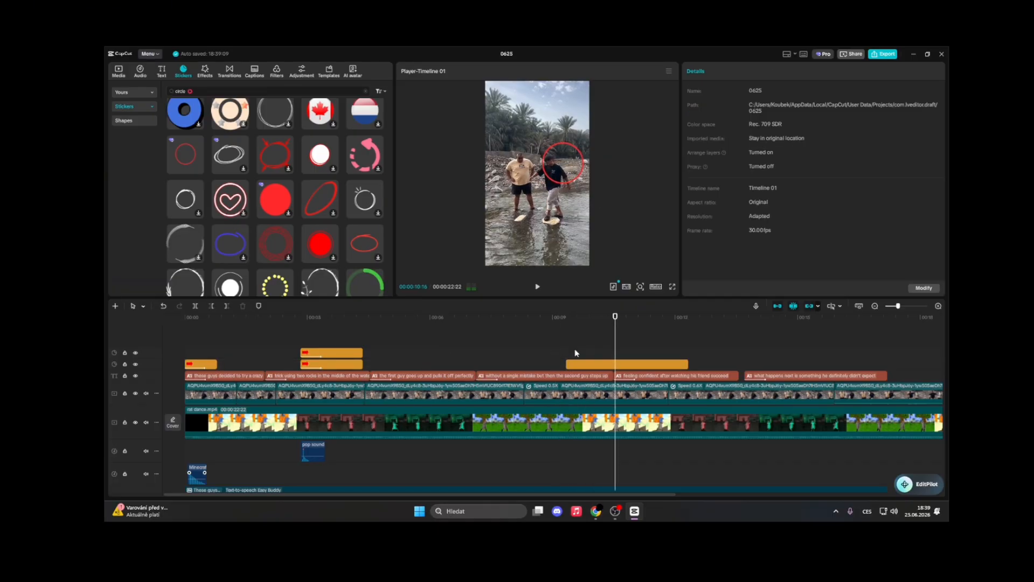
Shorten the circle sticker clip to end at about 10 seconds and give it the Bounce In animation
drag(616, 356, 615, 355)
click(673, 368)
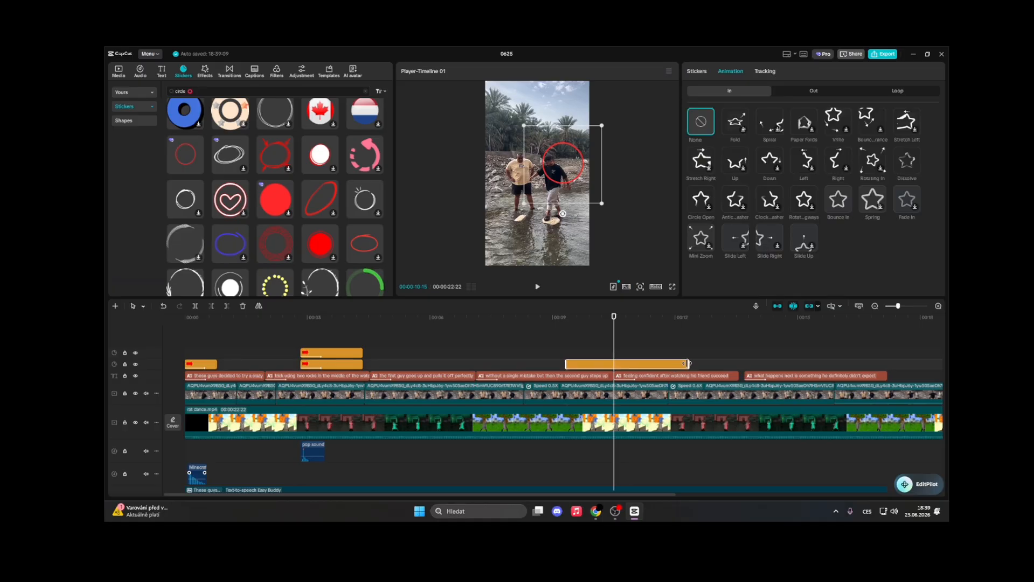
drag(687, 364, 613, 364)
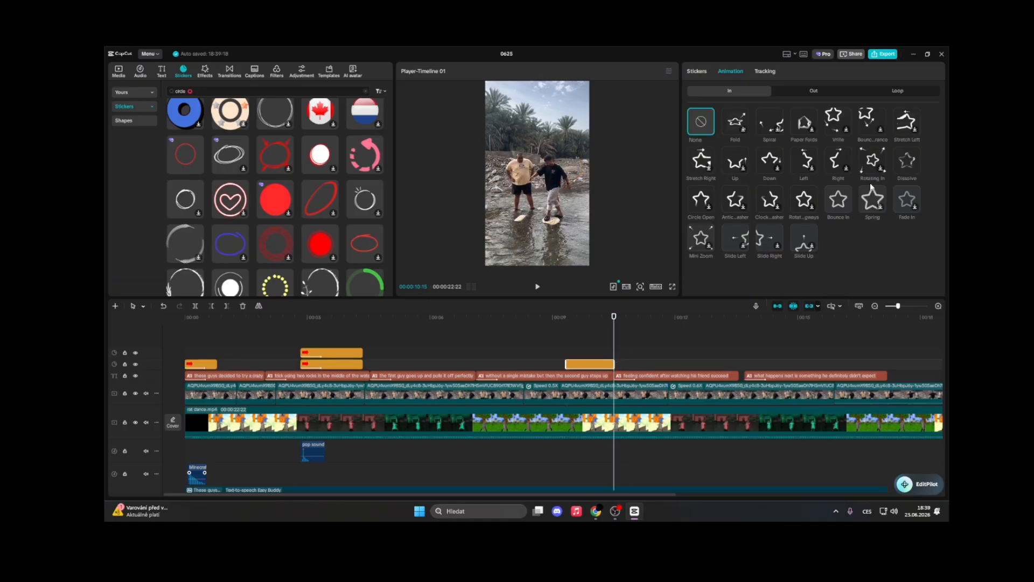
click(840, 200)
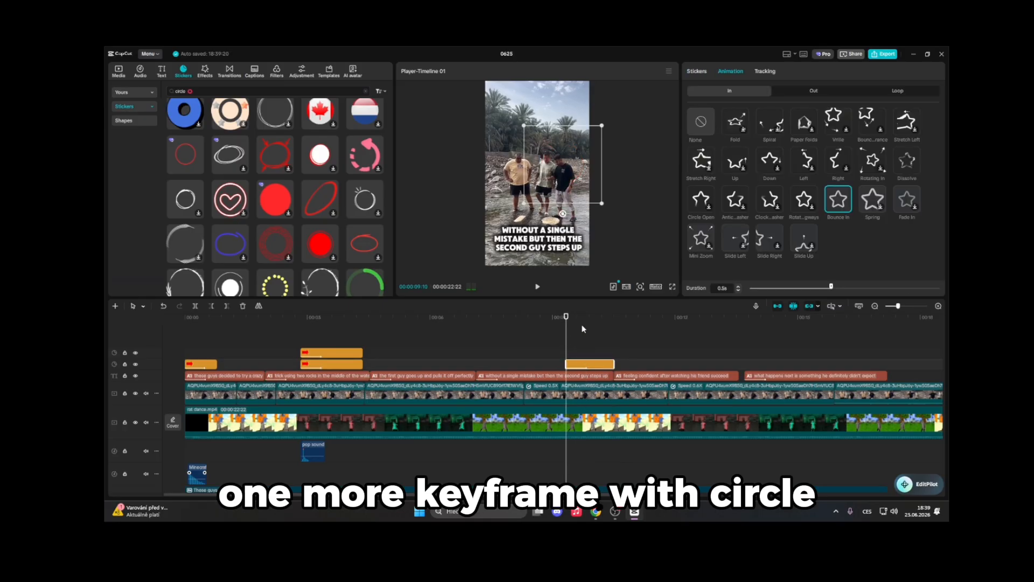
Add position keyframes to the circle sticker, shrinking it to 62% and moving it to follow the man
click(697, 72)
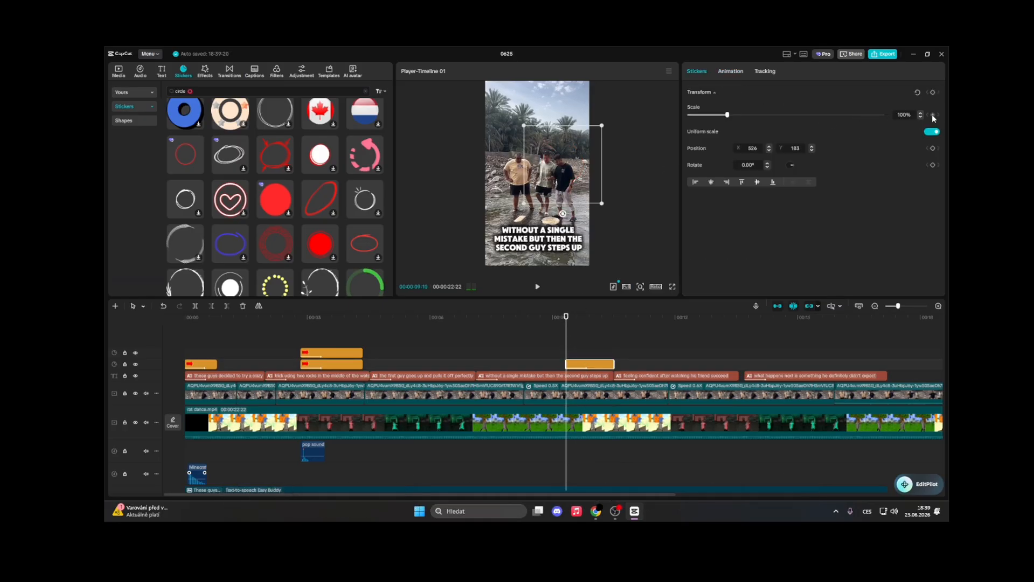
click(933, 149)
drag(601, 202, 555, 178)
key(space)
key(space)
key(space)
key(space)
key(space)
key(space)
key(space)
key(space)
key(space)
key(space)
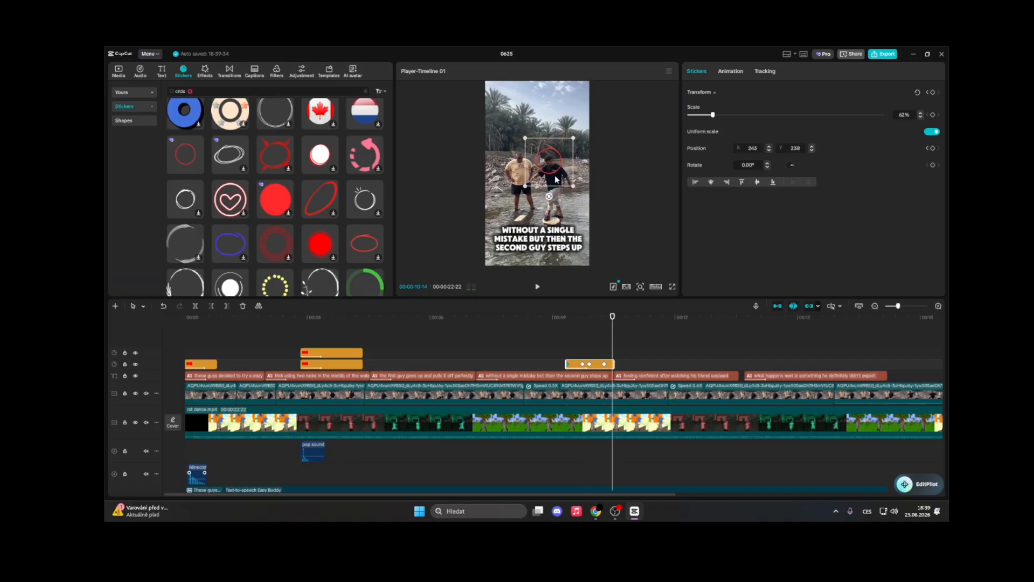
Play back the end of the timeline to review the circle sticker and overlay clips
key(space)
key(space)
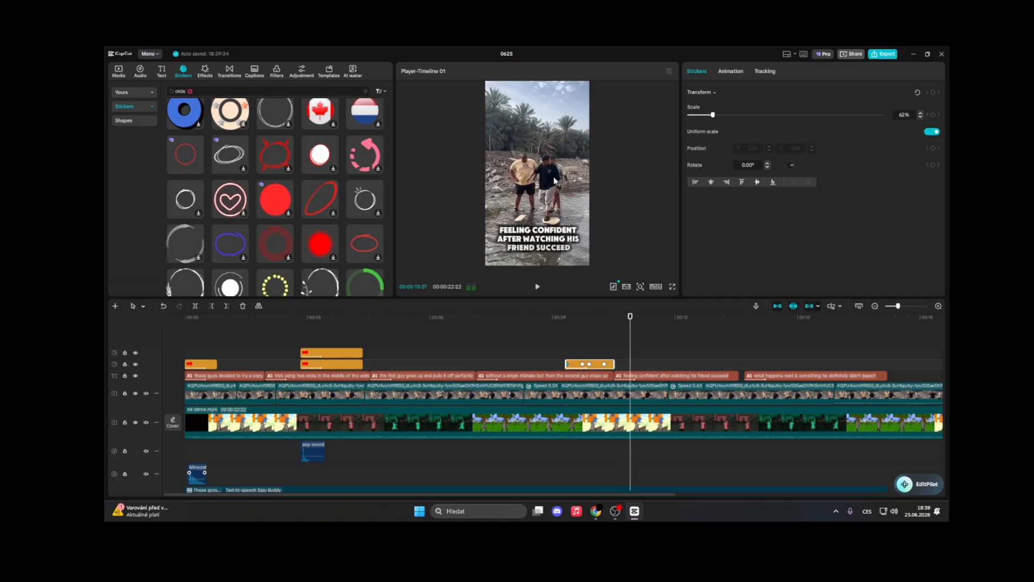
click(557, 360)
key(space)
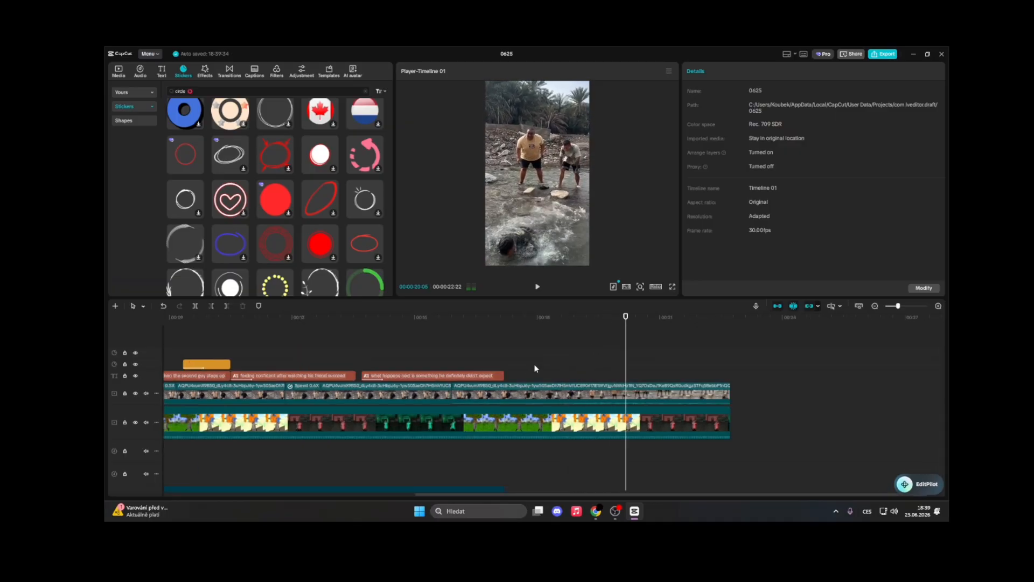
click(512, 365)
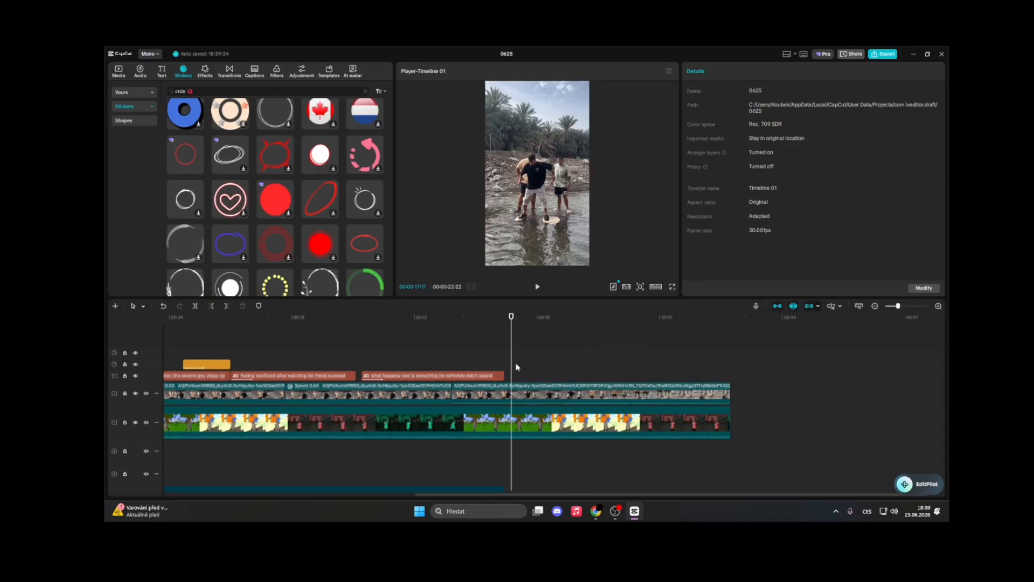
key(space)
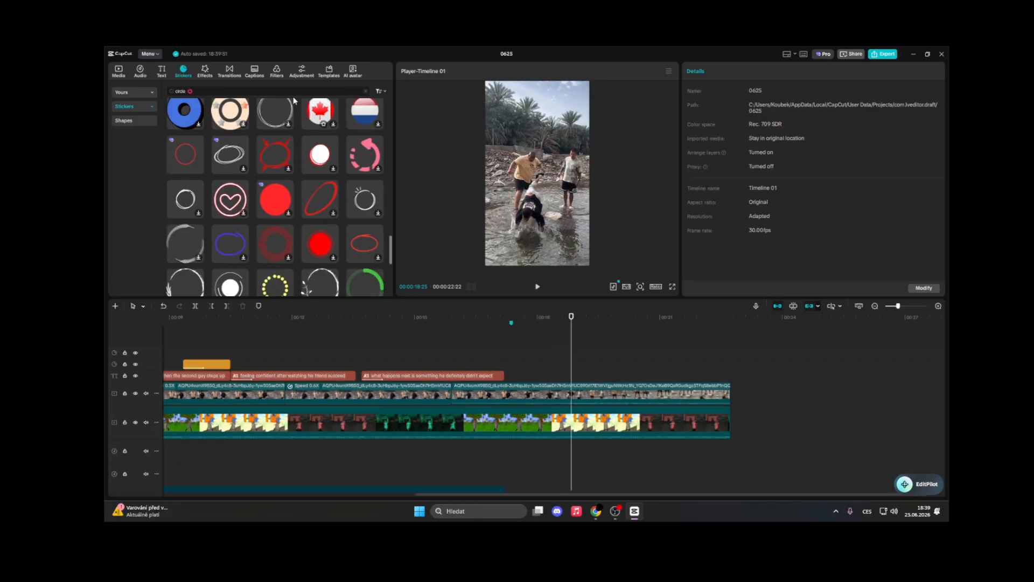
click(120, 72)
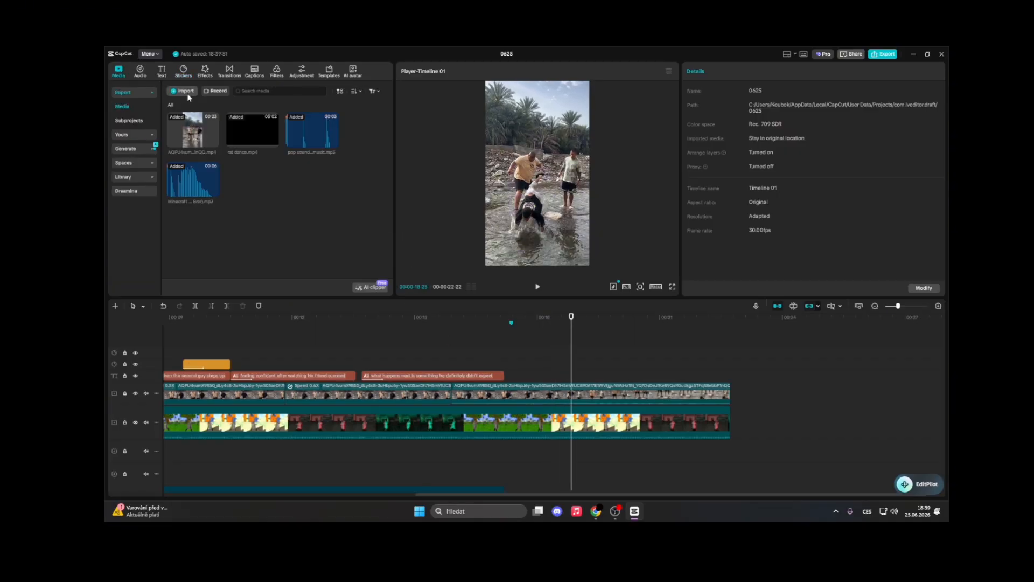
key(space)
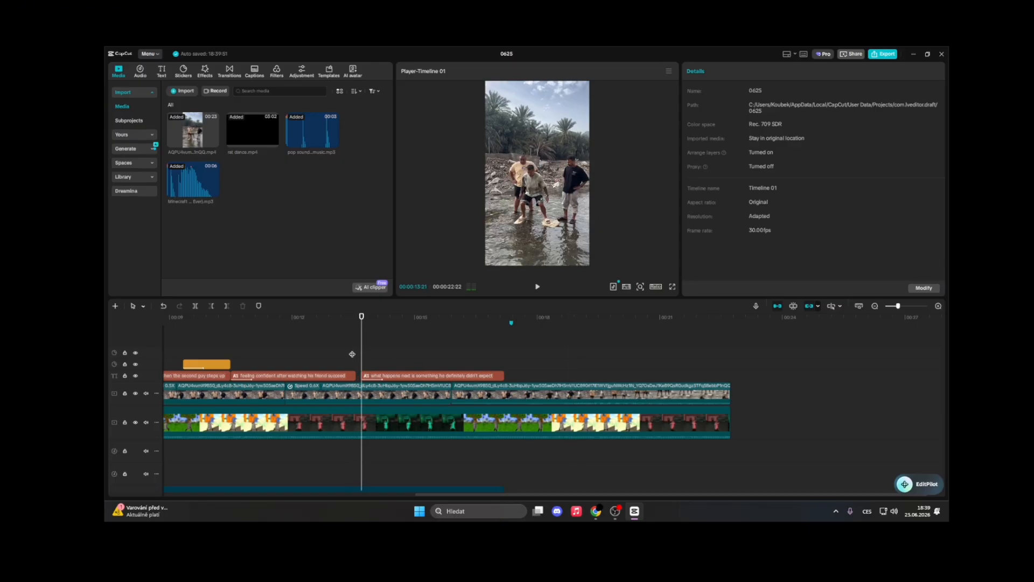
click(331, 366)
key(space)
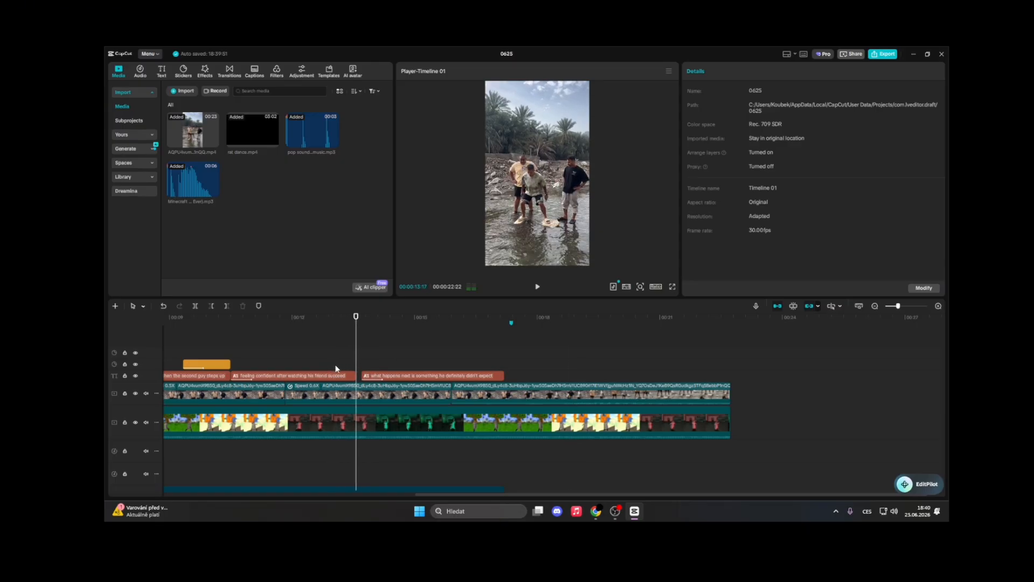
key(space)
Split the overlay clip at about 15 seconds and zoom the second part to 144%
click(373, 392)
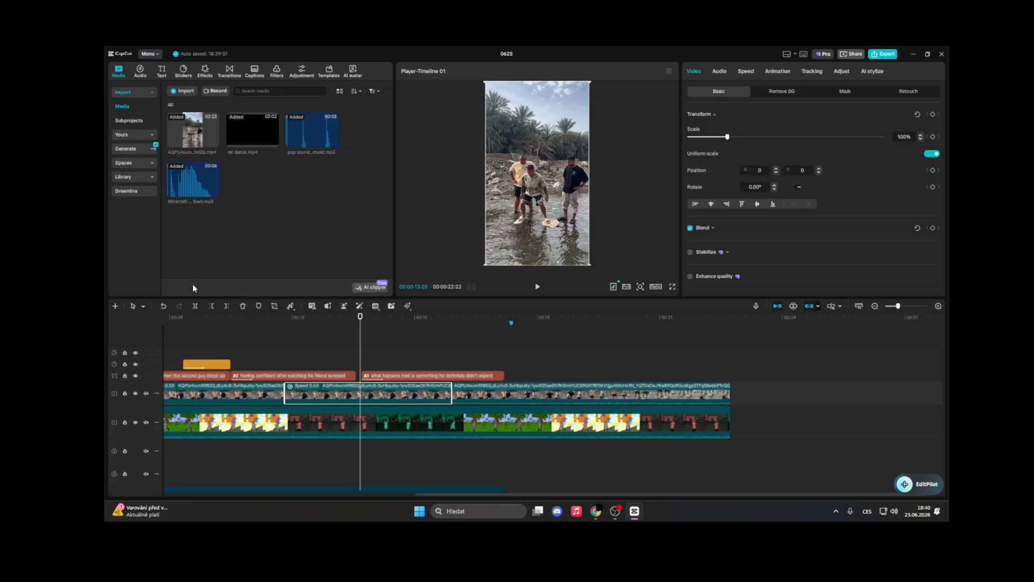
click(196, 307)
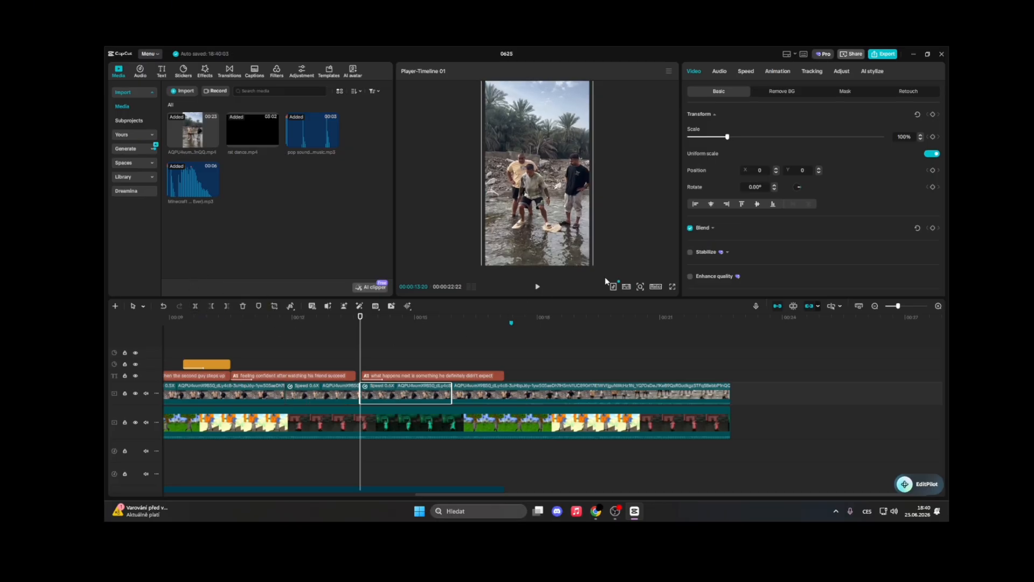
key(space)
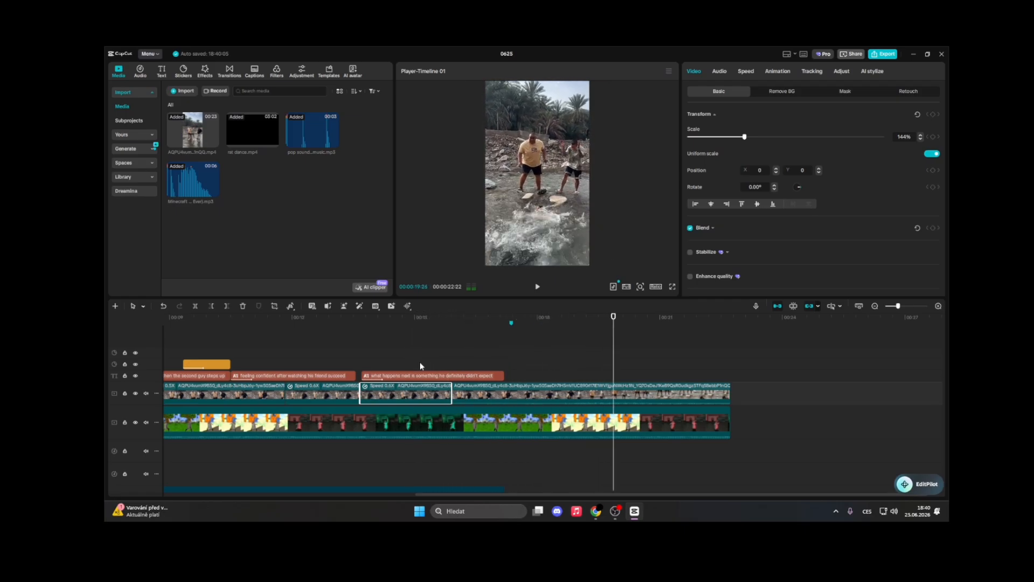
Import the vine boom sound effect MP3 file into the project media
click(545, 370)
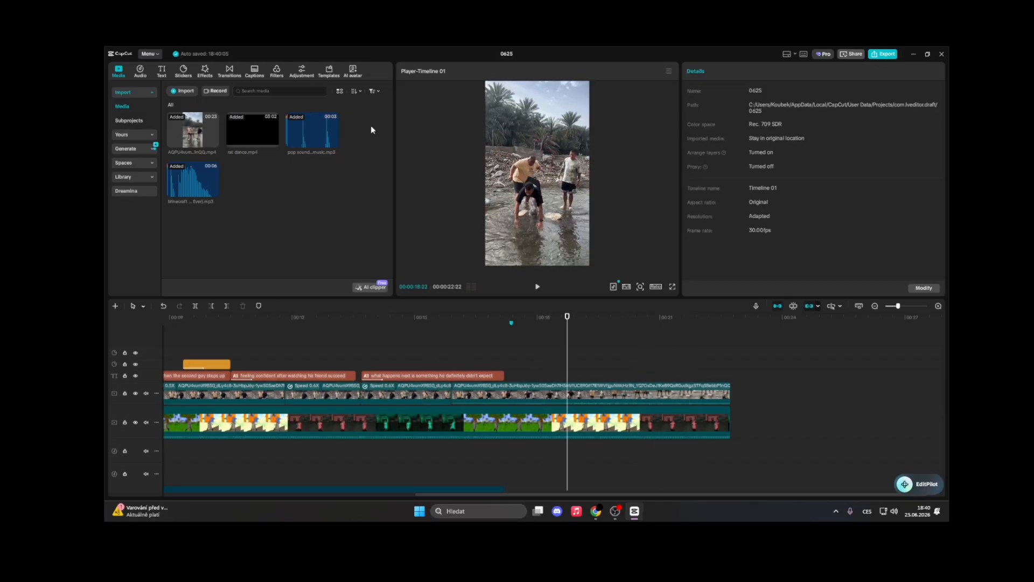
click(192, 93)
text(vi)
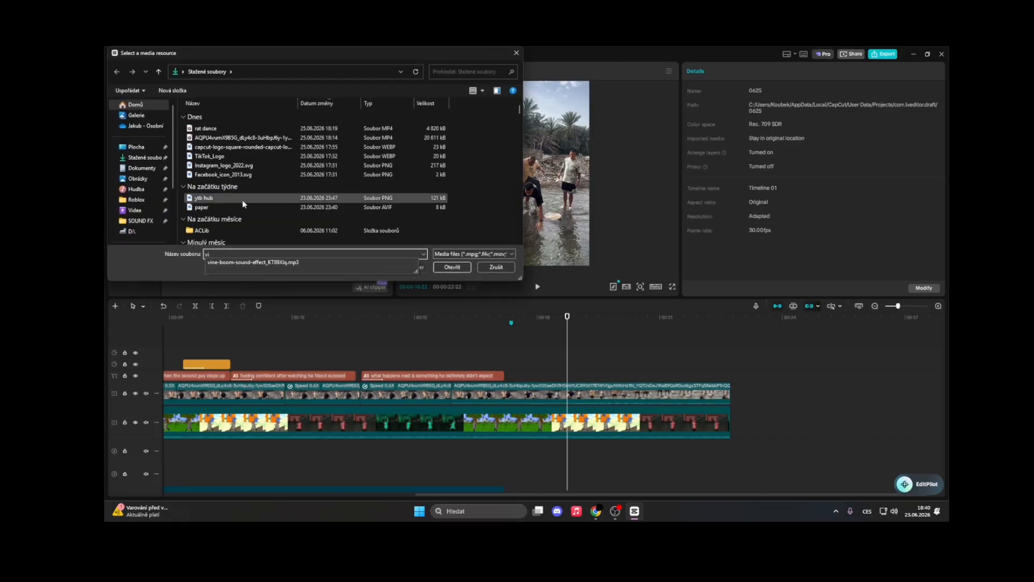
click(453, 267)
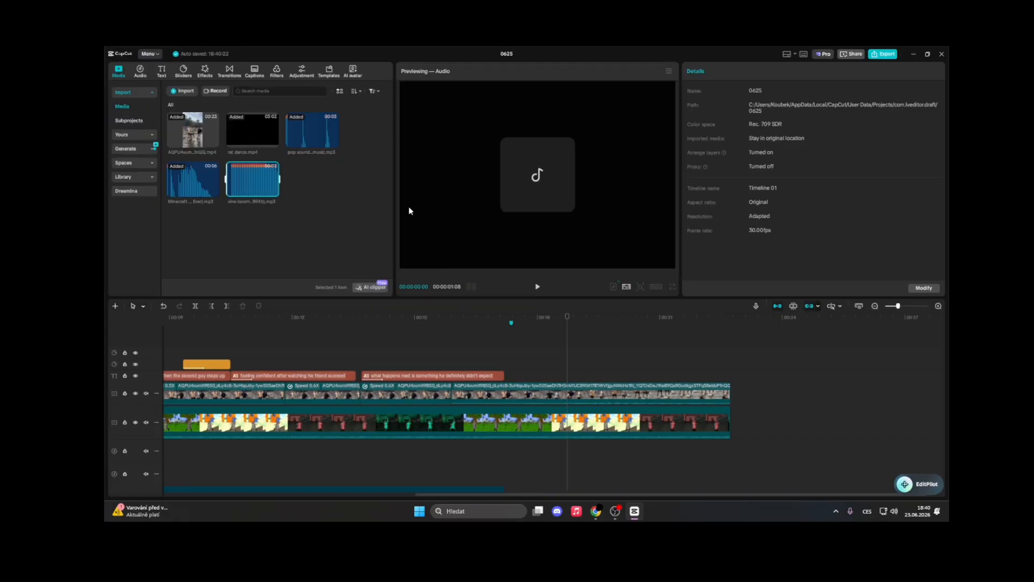
Add the vine boom sound to the timeline at about 19 seconds, where the man falls, and play it back
click(273, 192)
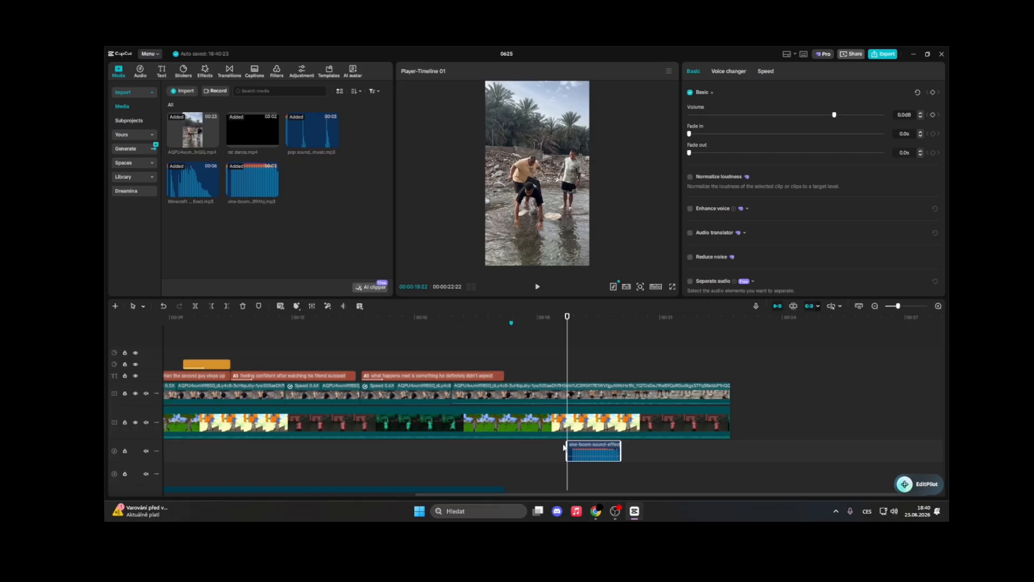
drag(563, 443, 571, 444)
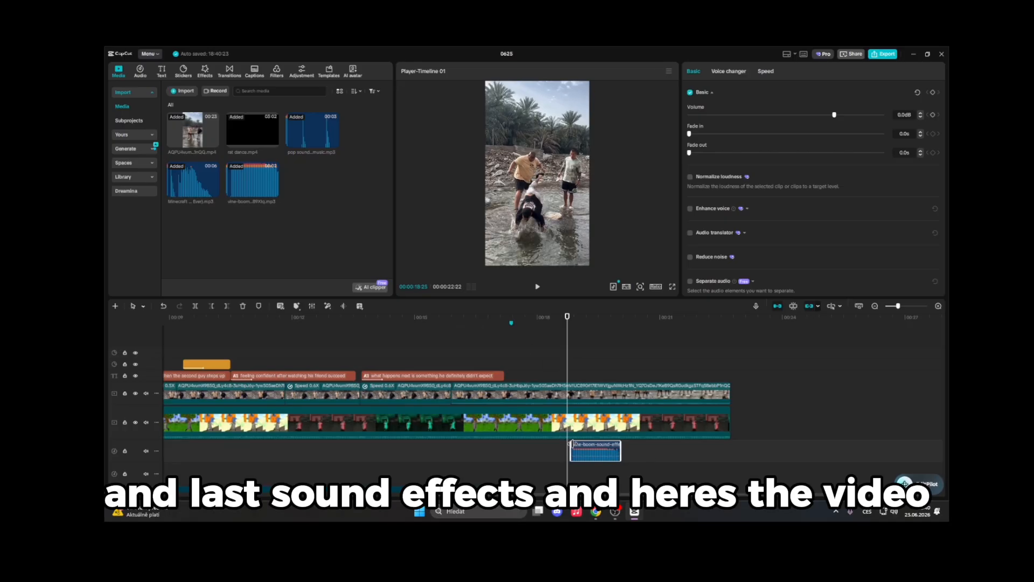
click(554, 446)
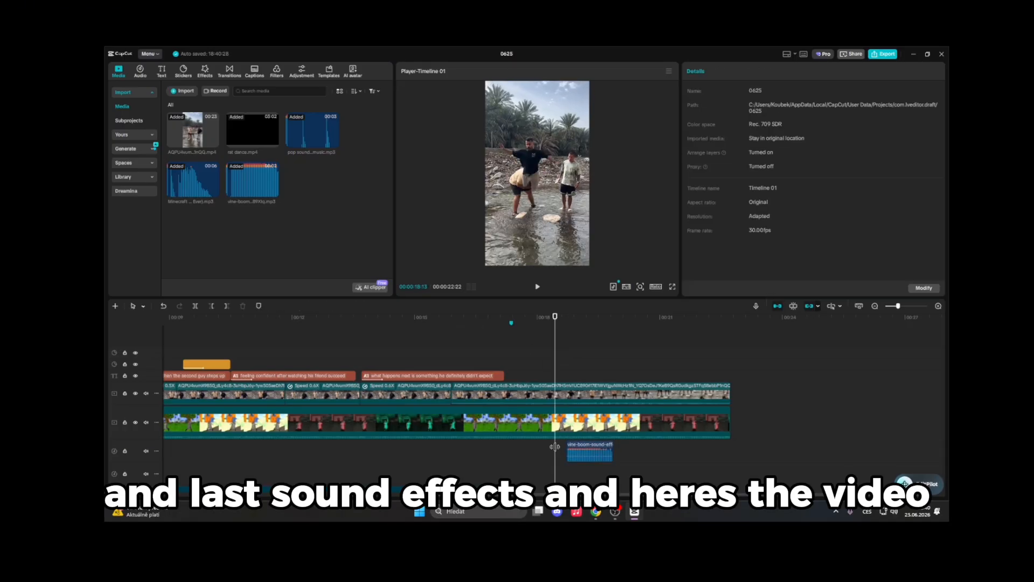
key(space)
key(space)
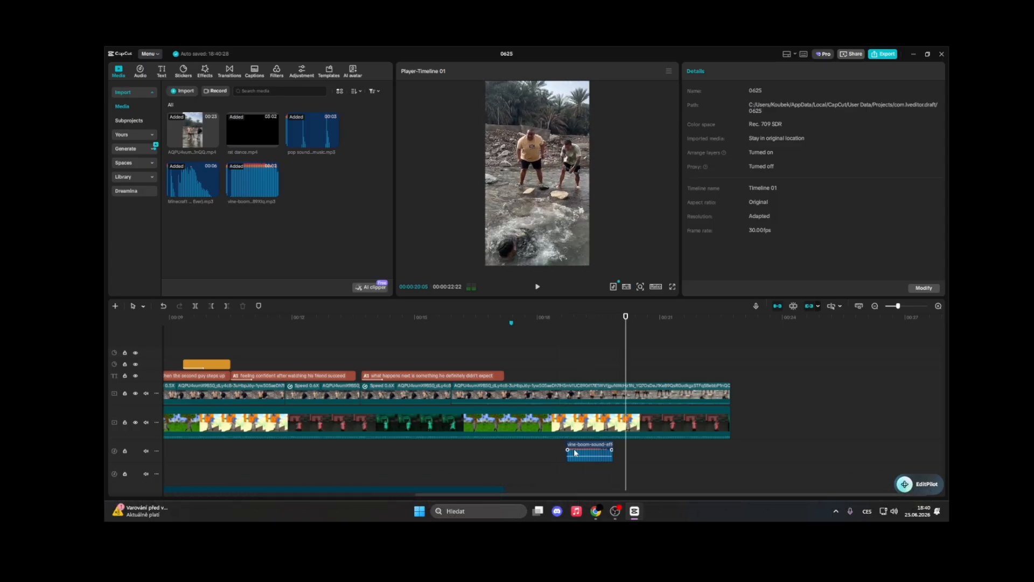